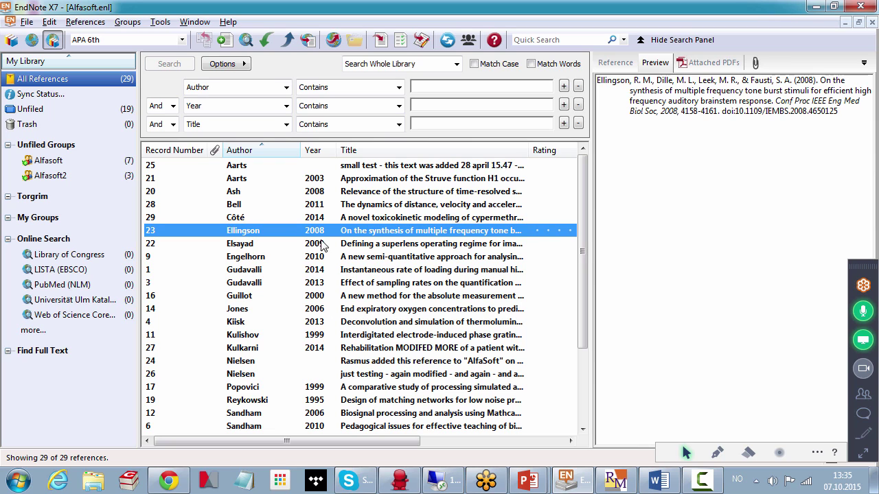
# Preview the superlens, semi-quantitative, 2014 loading rate and 2013 sampling rate articles, ending on the 2010 article
pyautogui.click(402, 244)
pyautogui.click(402, 257)
pyautogui.click(402, 269)
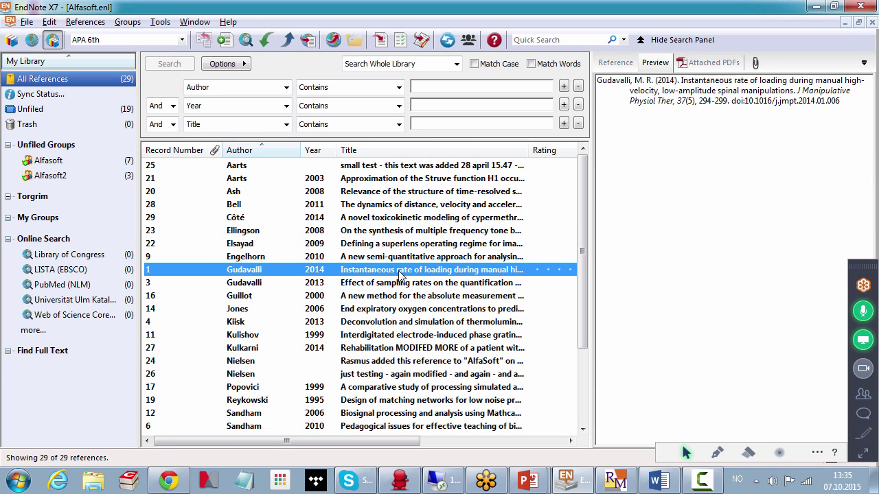
pyautogui.click(398, 286)
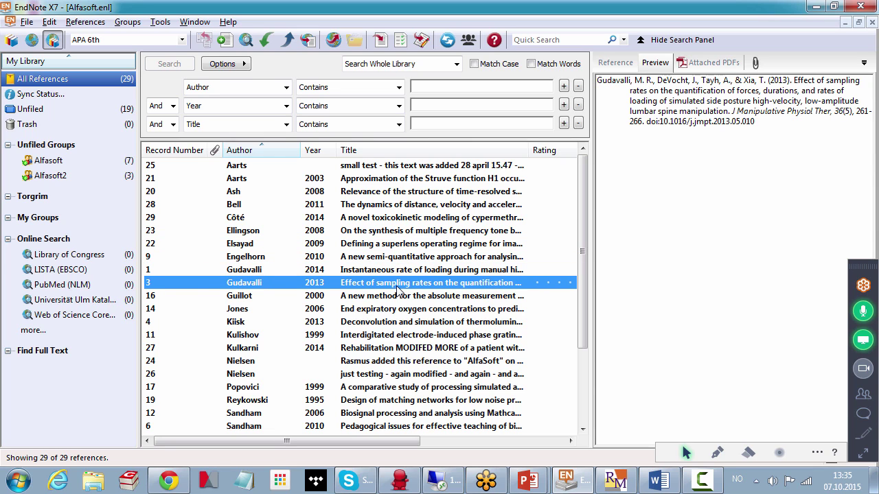
pyautogui.click(396, 257)
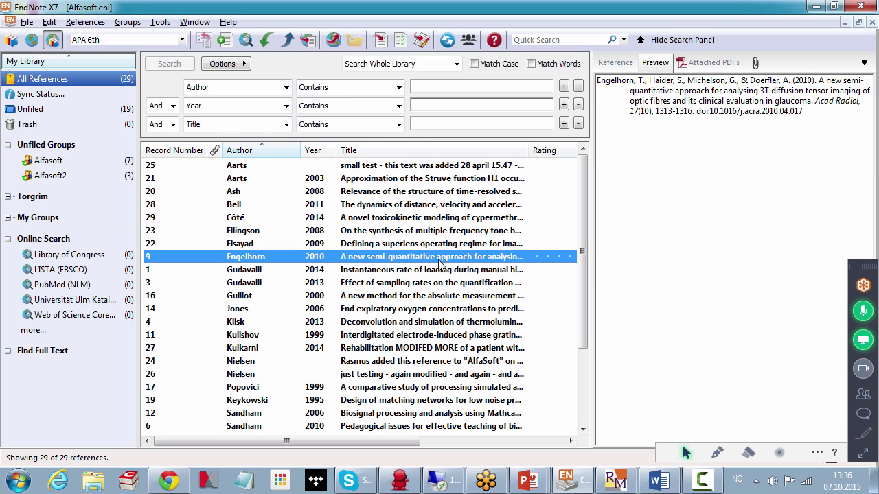
pyautogui.click(85, 22)
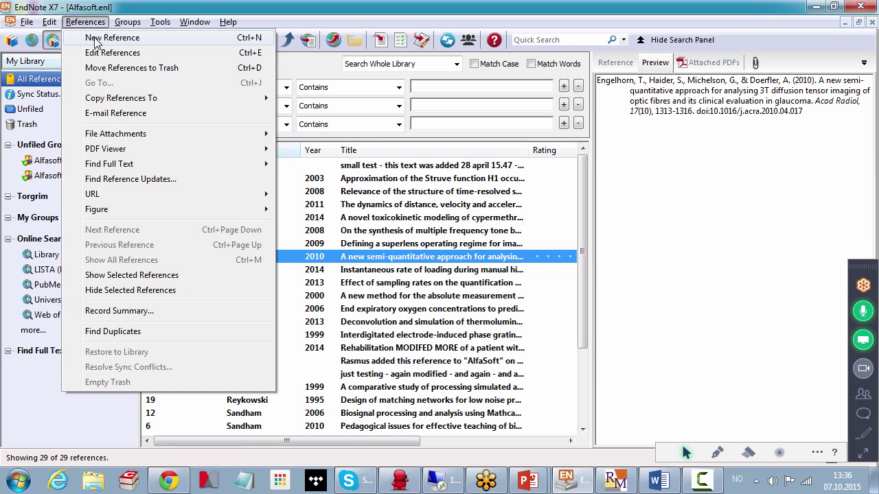
# Create a new reference and keep Journal Article as its reference type
pyautogui.click(97, 39)
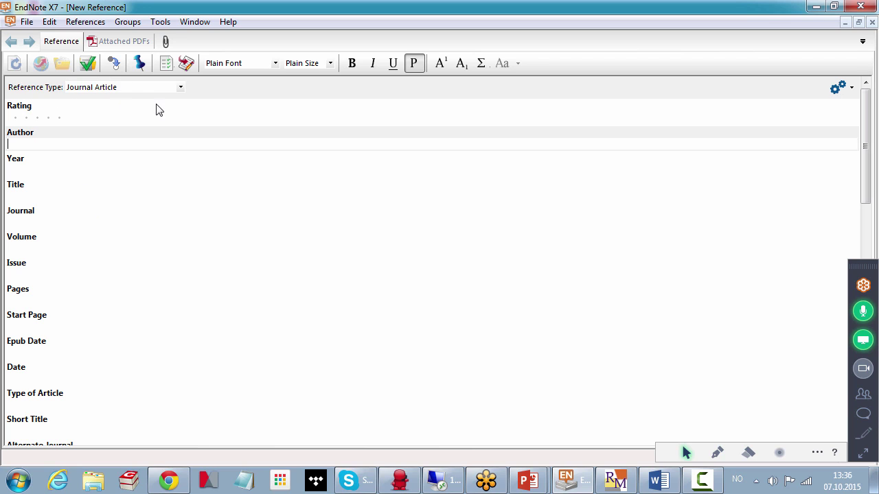
pyautogui.click(180, 88)
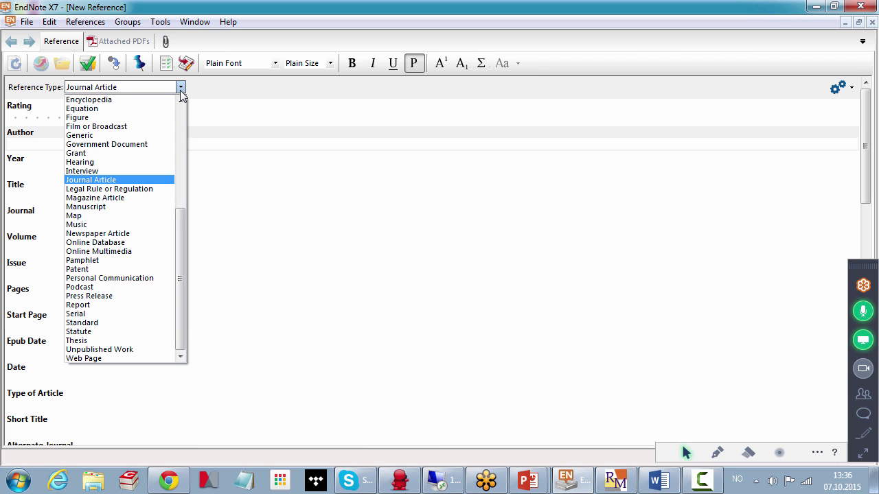
pyautogui.moveTo(182, 240)
pyautogui.mouseDown()
pyautogui.moveTo(183, 188)
pyautogui.moveTo(182, 232)
pyautogui.mouseUp()
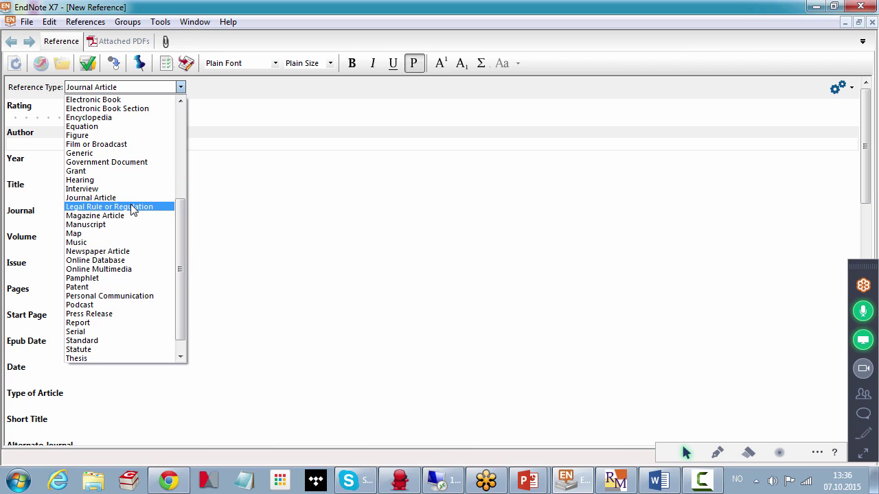
pyautogui.click(124, 198)
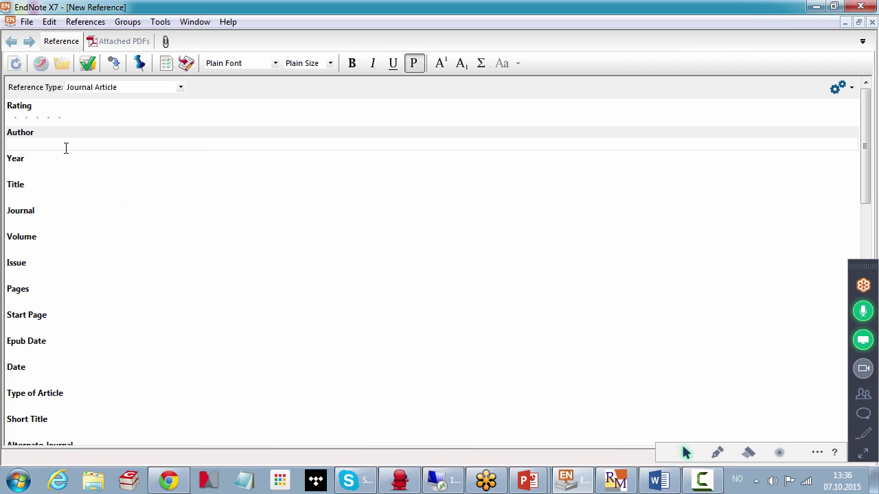
# Enter the three authors: Sandvoll, Torgrim; Hamsun, Knut; and Novo Nordisk A/S
pyautogui.write('Sandvoll, T')
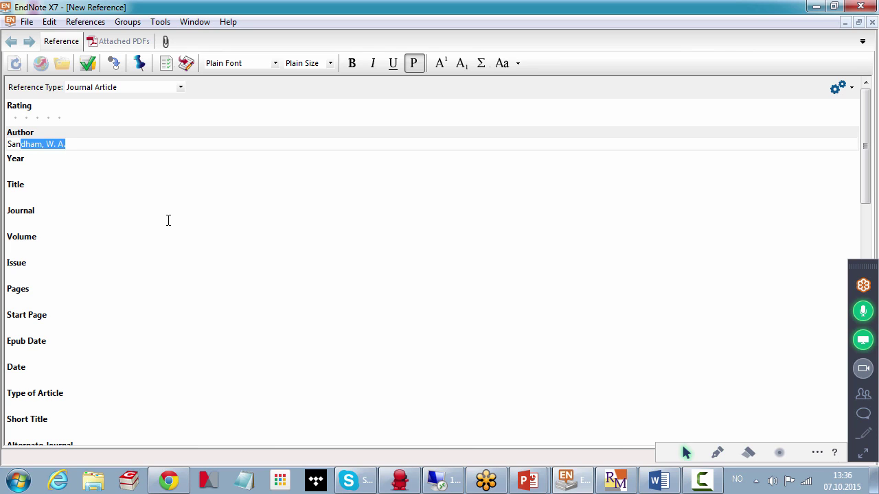
pyautogui.write('orgrim')
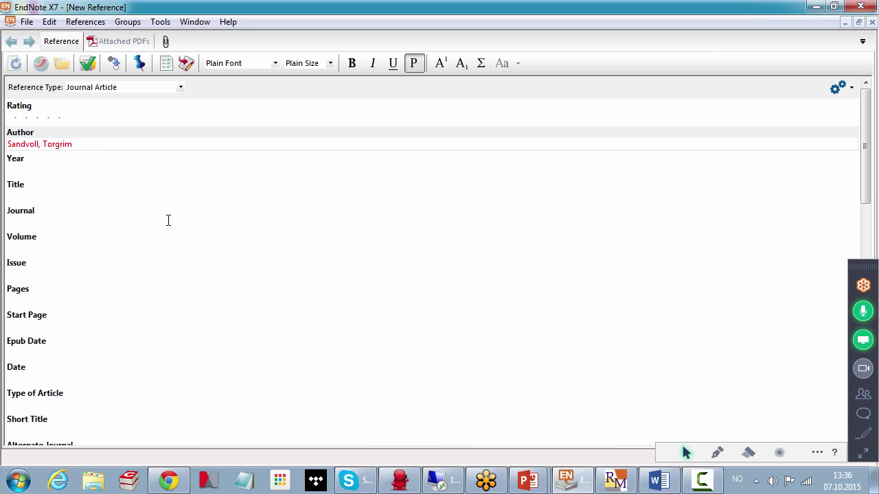
pyautogui.press('Return')
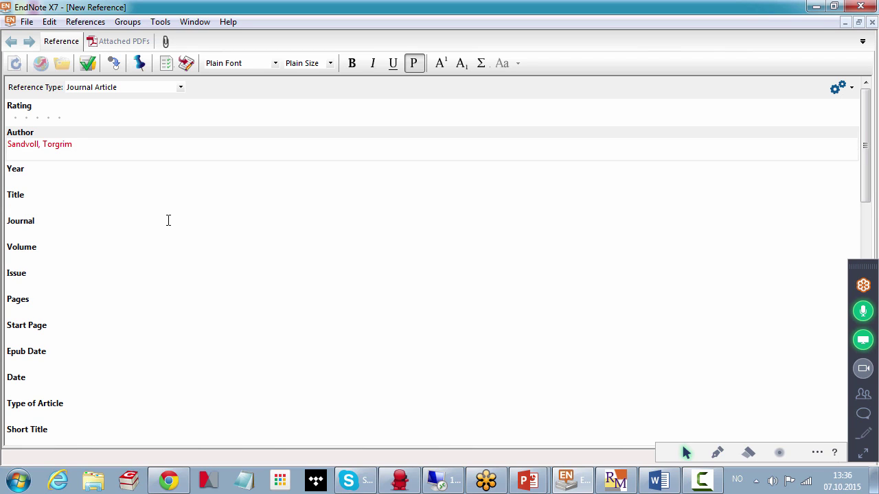
pyautogui.write('Hamsun, Knut')
pyautogui.press('Return')
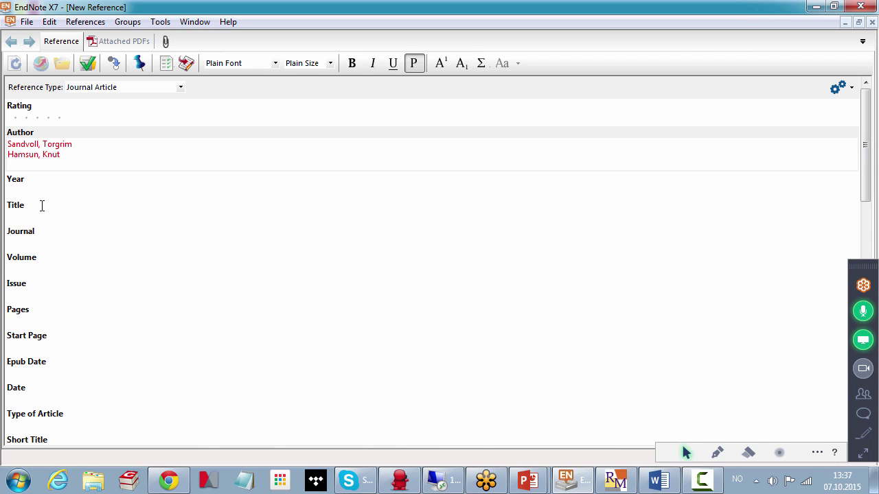
pyautogui.write('Novo Nordisk A/S,')
# Fill in Year 2000, Title 'Title' and Journal 'Journalname'
pyautogui.click(21, 190)
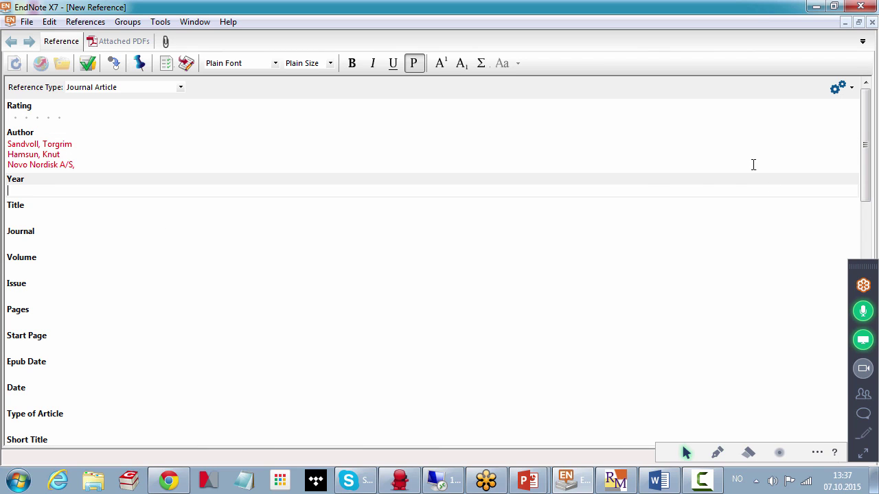
pyautogui.write('200')
pyautogui.press('Tab')
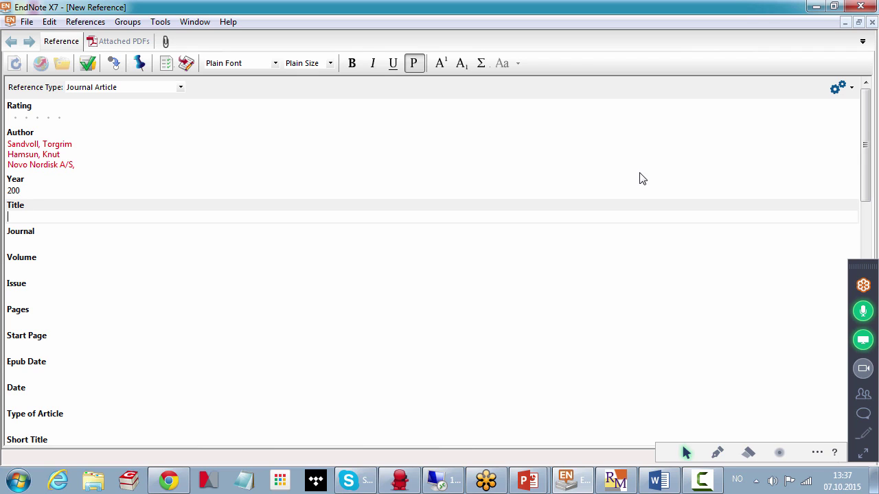
pyautogui.click(37, 191)
pyautogui.write('0')
pyautogui.press('Tab')
pyautogui.write('Title')
pyautogui.press('Tab')
pyautogui.write('Jour')
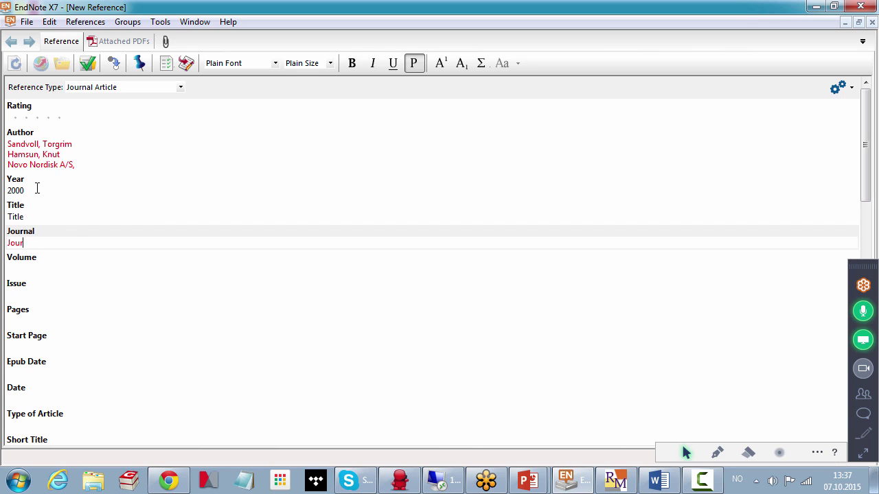
pyautogui.write('nalname')
# Close the New Reference window to save it as record 30 in the library
pyautogui.click(872, 22)
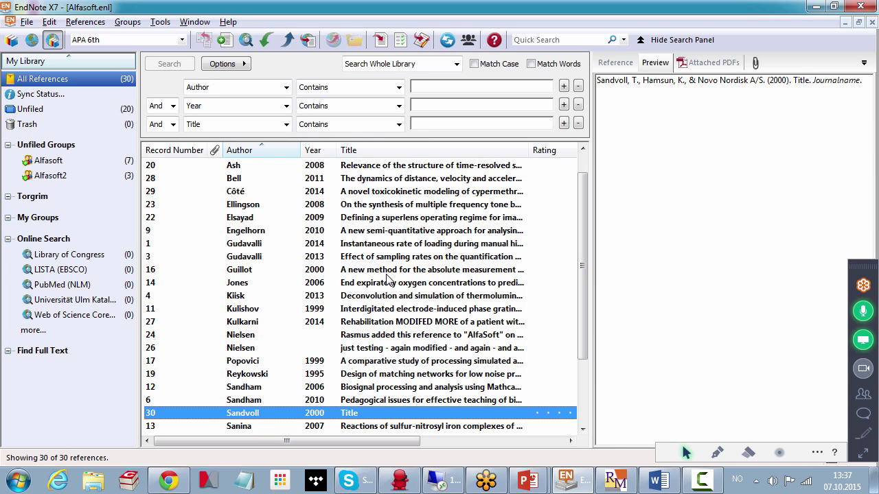
# In a new Chrome tab, go to pubmed.com and search for mathcad
pyautogui.click(168, 481)
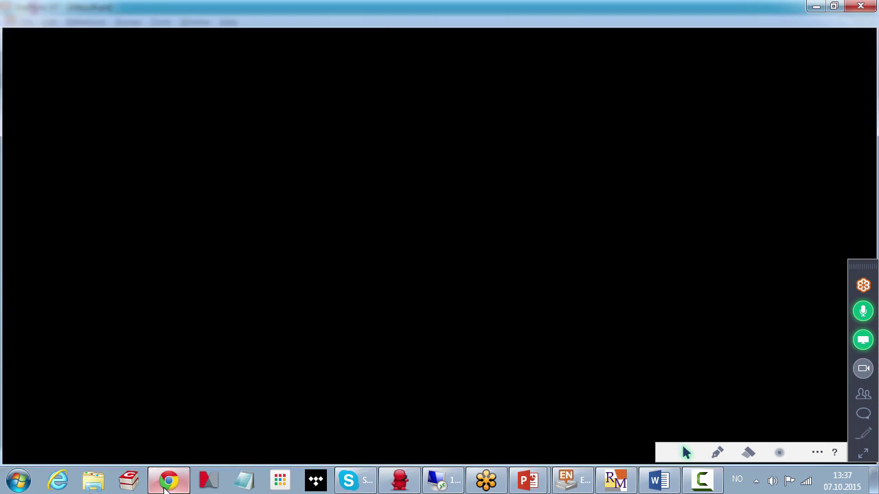
pyautogui.click(152, 9)
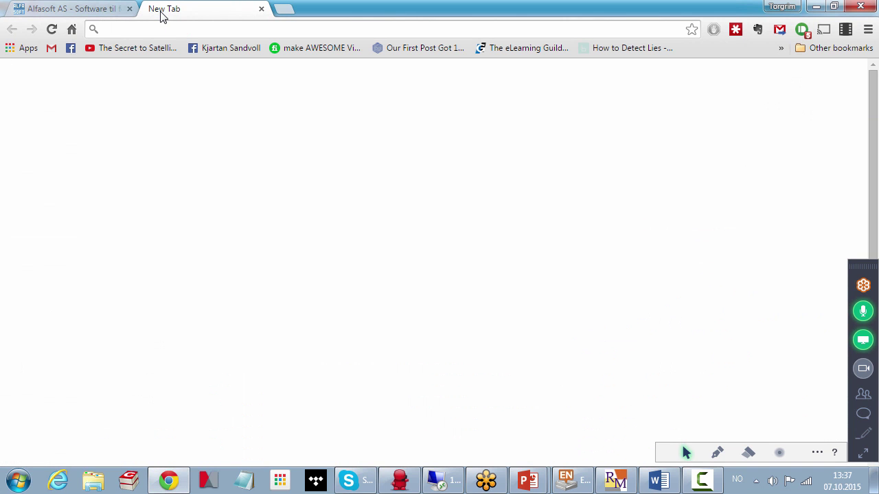
pyautogui.write('pubmer')
pyautogui.press('BackSpace')
pyautogui.write('d')
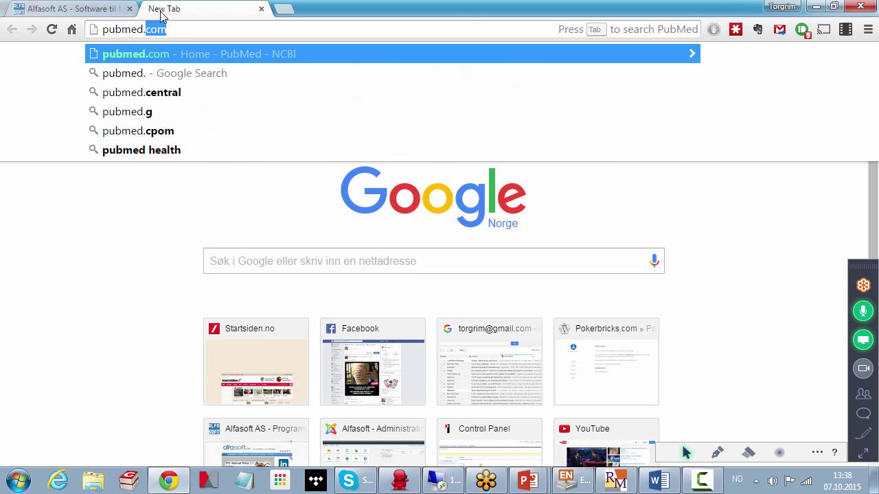
pyautogui.write('.com')
pyautogui.press('Return')
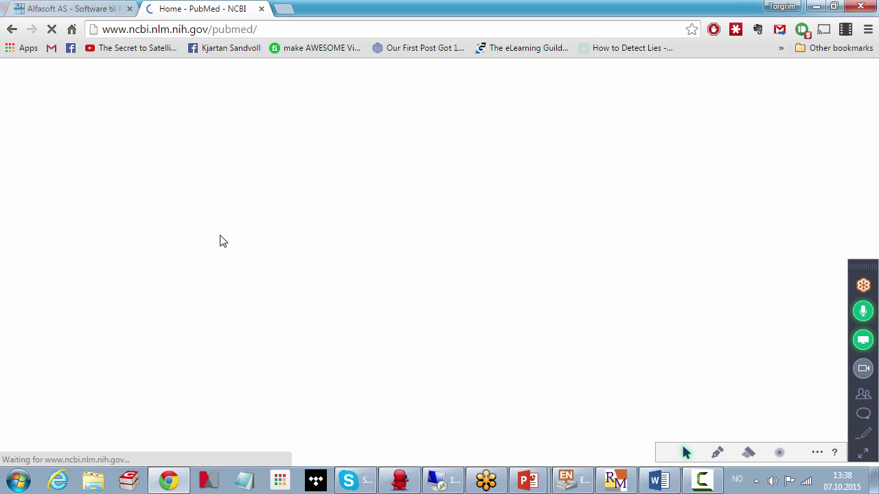
pyautogui.write('mathcad')
pyautogui.press('Return')
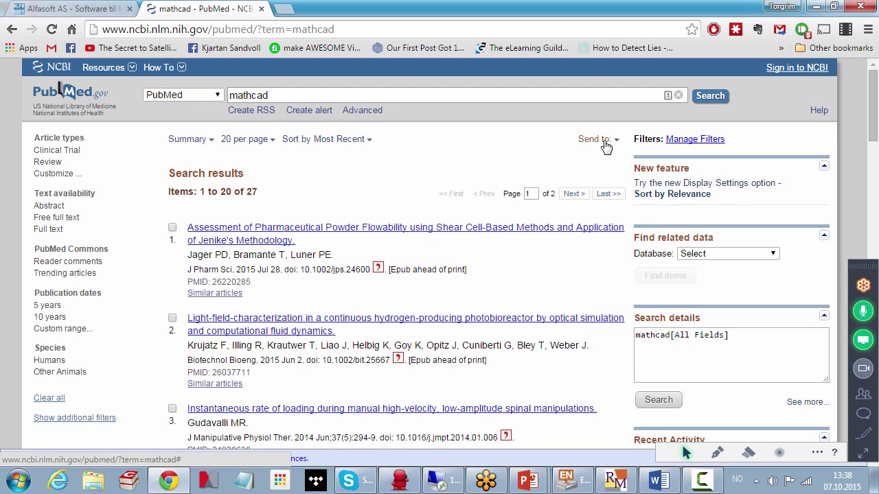
# Send the results to a citation manager, save citations.nbib to the desktop, and open it
pyautogui.click(605, 144)
pyautogui.click(540, 214)
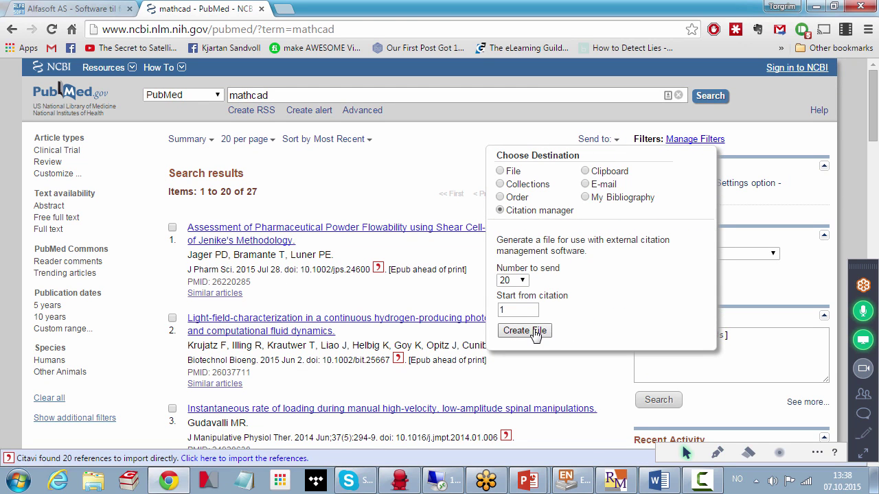
pyautogui.click(536, 332)
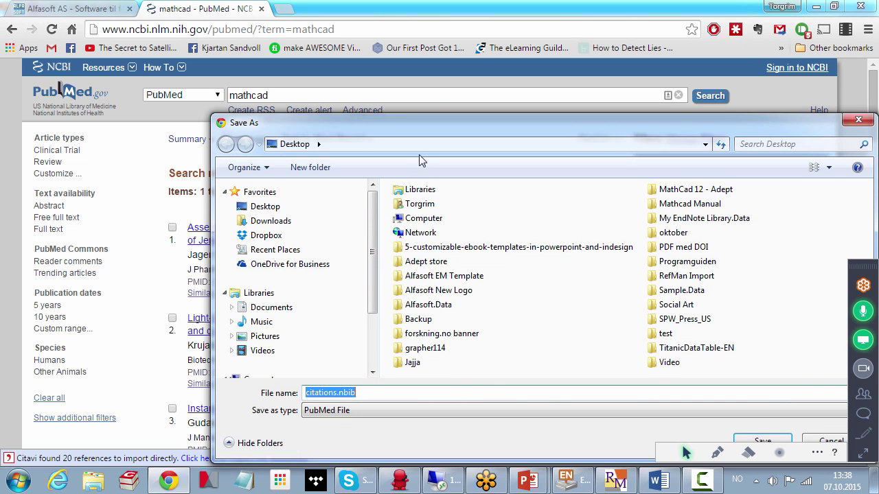
pyautogui.moveTo(413, 133); pyautogui.dragTo(333, 103)
pyautogui.click(268, 247)
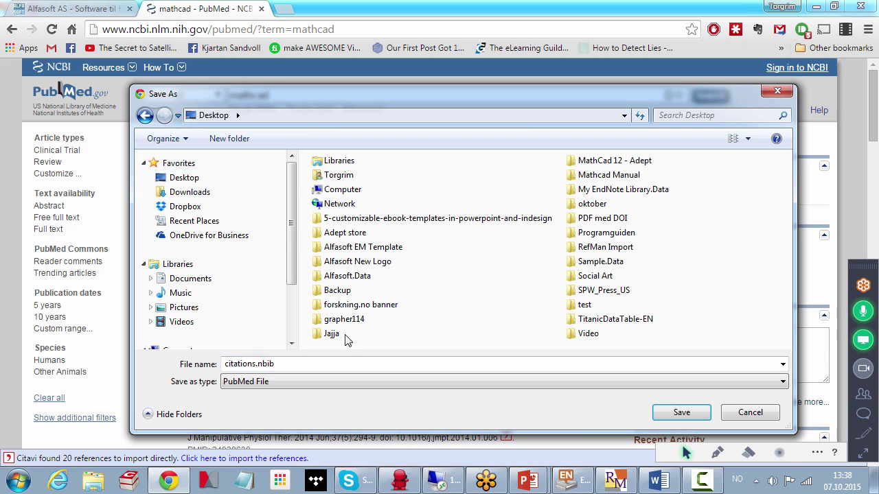
pyautogui.click(679, 411)
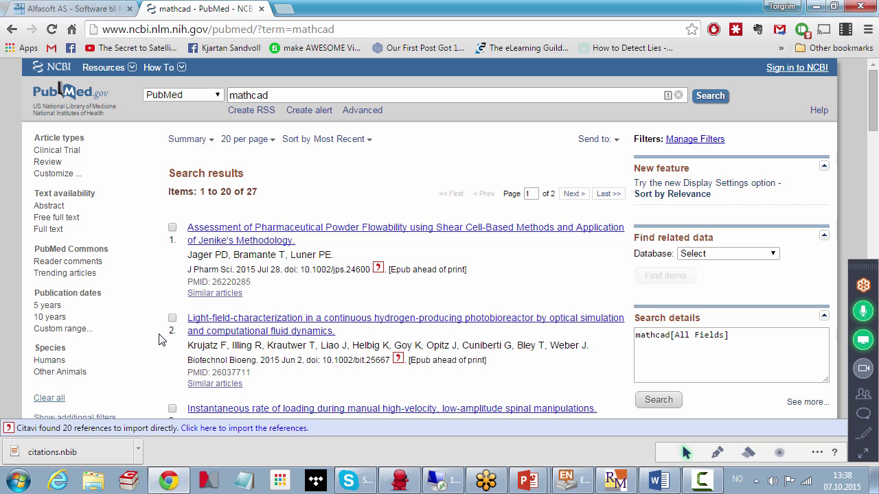
pyautogui.click(51, 453)
# Preview one imported PubMed reference, then switch EndNote to Online Search Mode
pyautogui.click(450, 256)
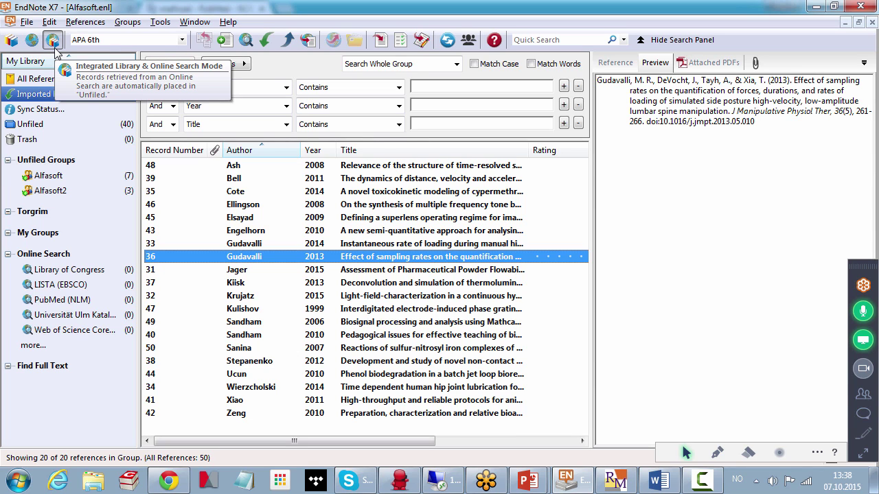
pyautogui.click(32, 41)
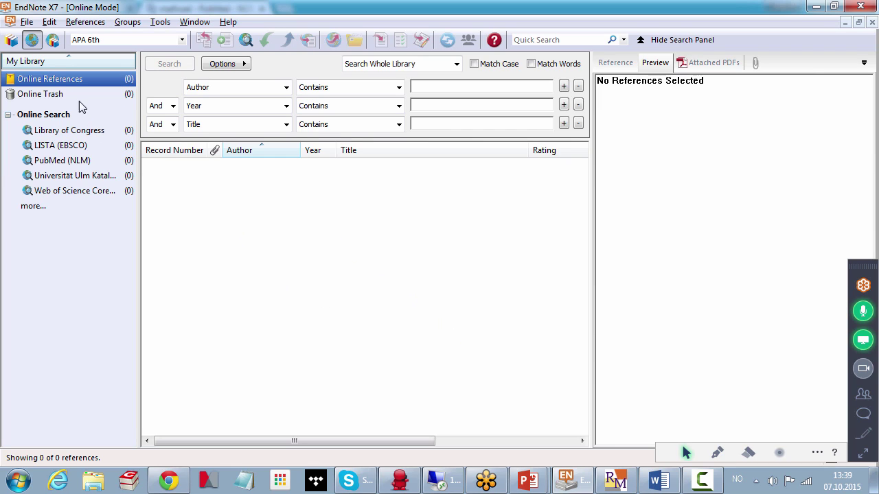
pyautogui.click(52, 40)
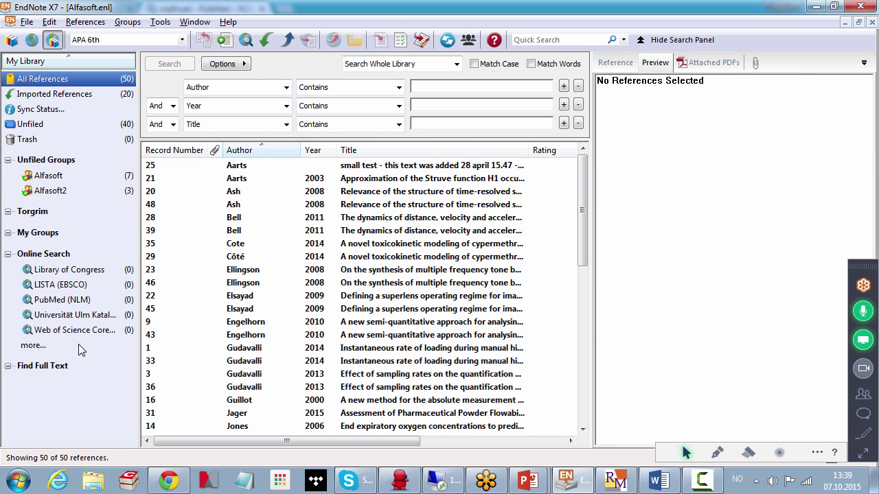
# Set up a PubMed (NLM) online search for mathcad in All Fields
pyautogui.click(58, 302)
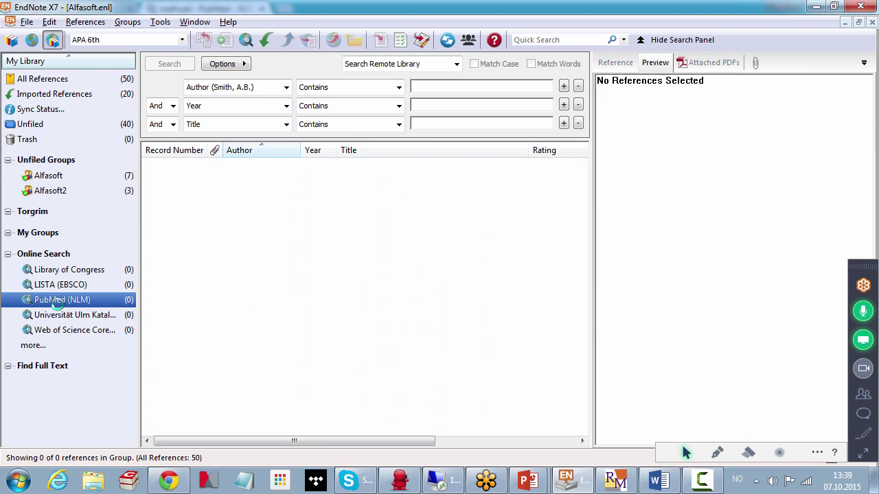
pyautogui.click(285, 88)
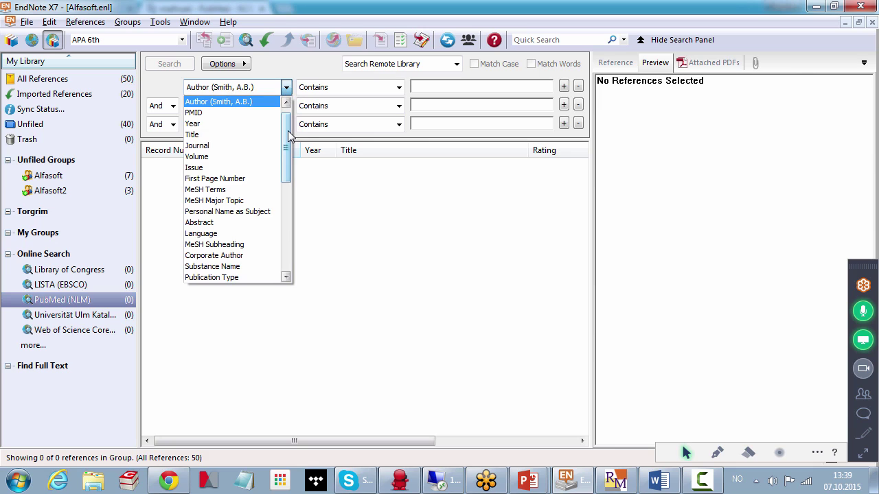
pyautogui.scroll(1, 285, 126)
pyautogui.click(240, 101)
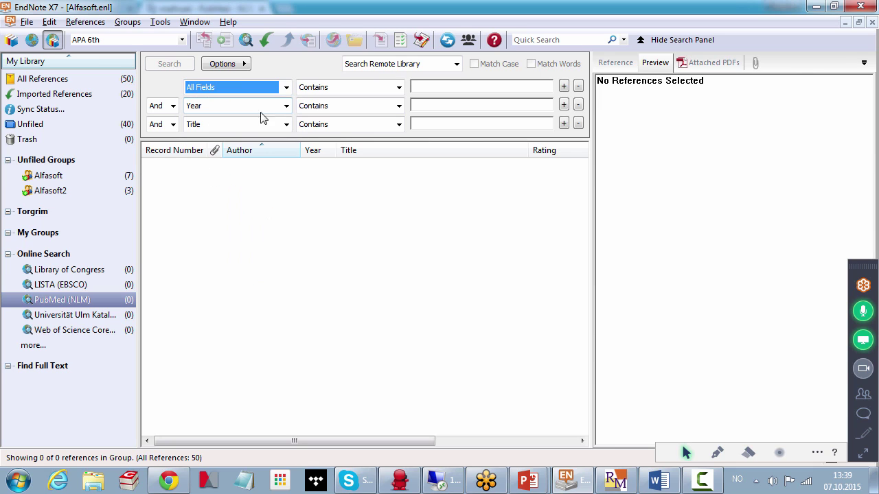
pyautogui.click(445, 87)
pyautogui.write('mathcad')
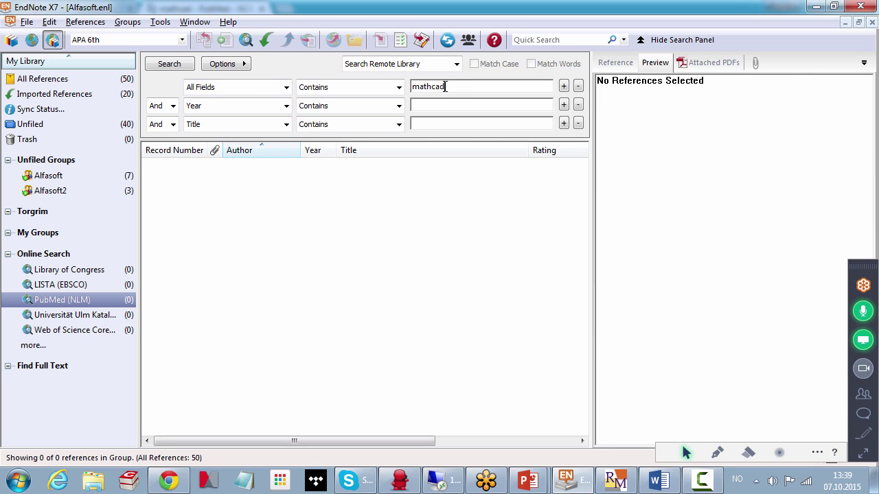
# Run the search, cancel it partway with Yes, and reselect PubMed
pyautogui.click(161, 66)
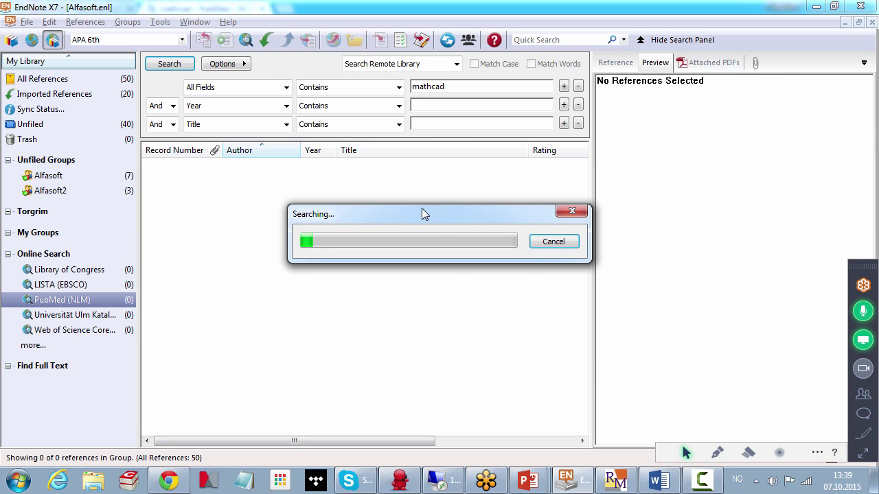
pyautogui.moveTo(422, 215); pyautogui.dragTo(361, 182)
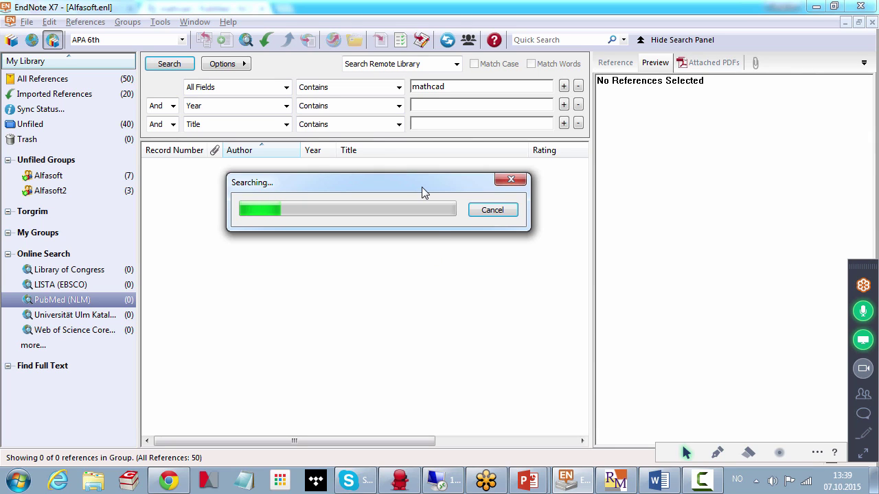
pyautogui.click(495, 213)
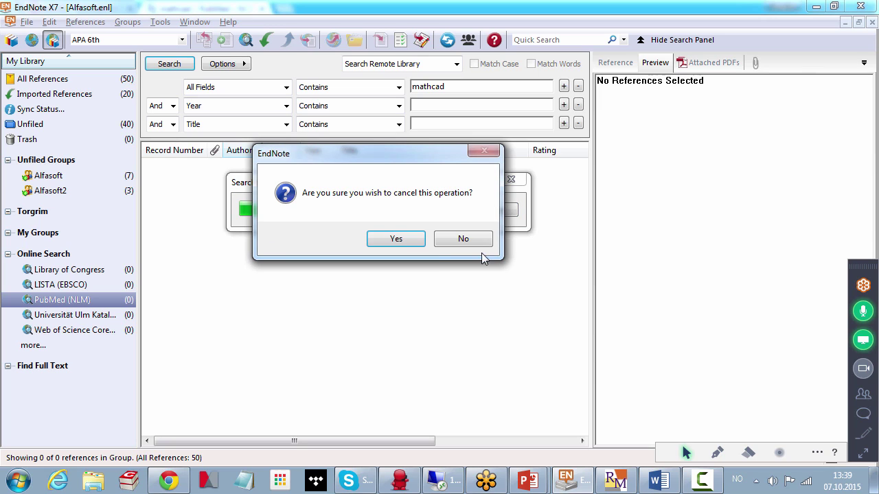
pyautogui.click(396, 241)
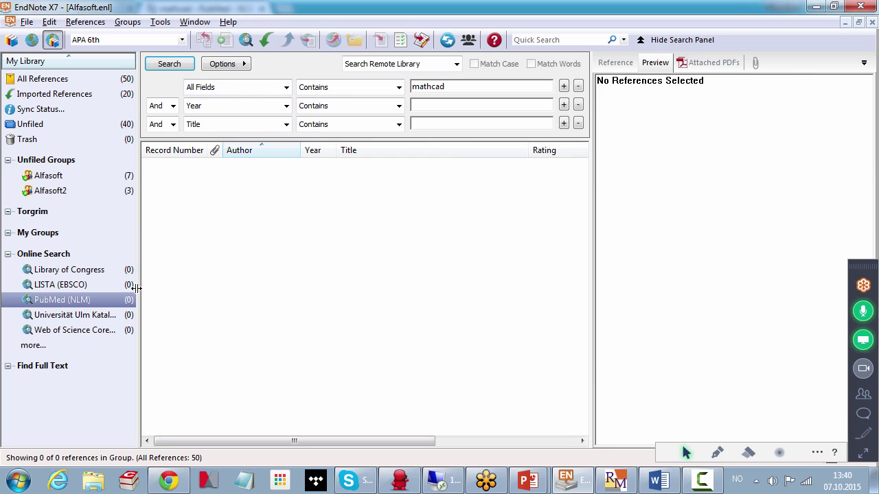
pyautogui.click(72, 303)
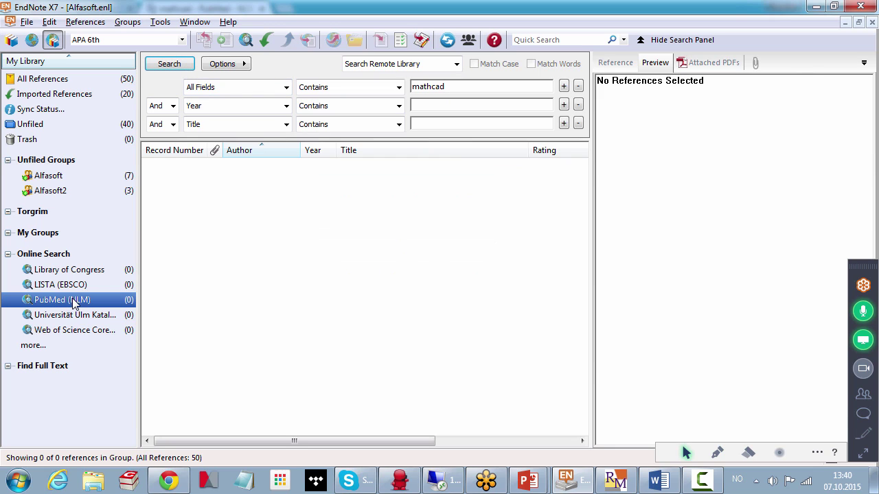
# Rerun the mathcad search and retrieve only records 1 through 5 of 27
pyautogui.click(165, 69)
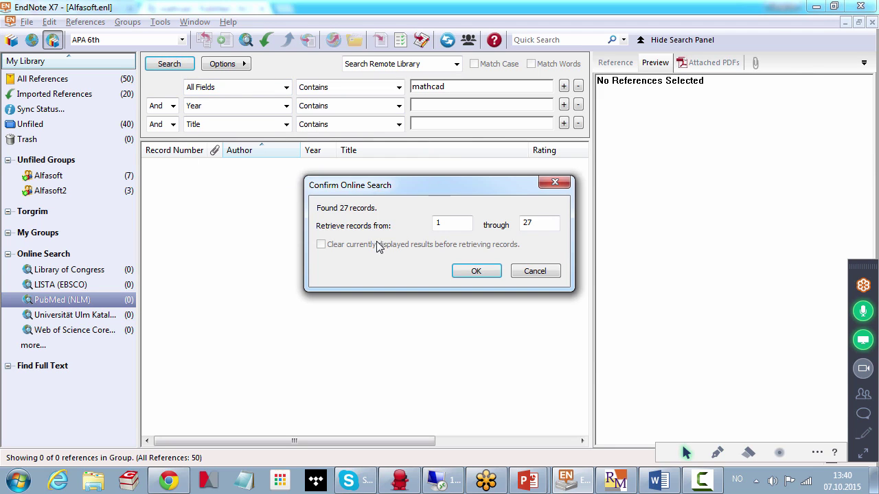
pyautogui.moveTo(430, 191); pyautogui.dragTo(335, 196)
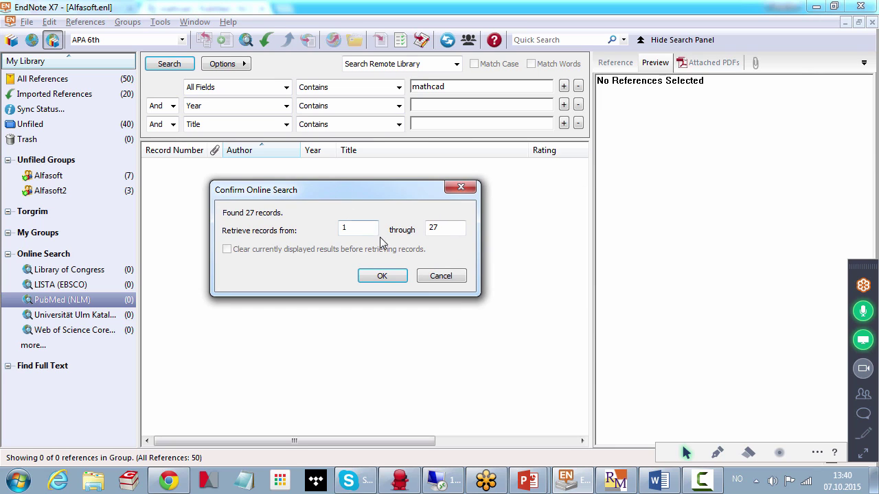
pyautogui.doubleClick(446, 227)
pyautogui.write('5')
pyautogui.click(391, 278)
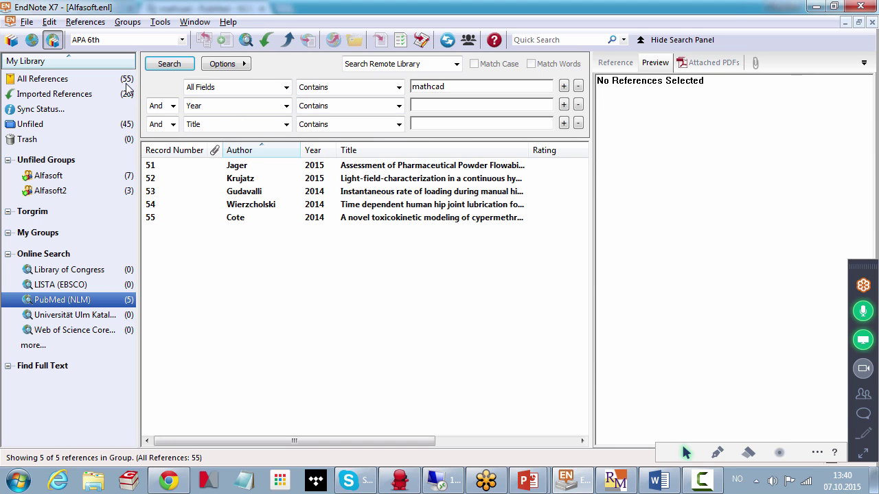
pyautogui.click(54, 43)
# Return to Integrated Library & Online Search Mode, show All References and select record 55
pyautogui.click(31, 41)
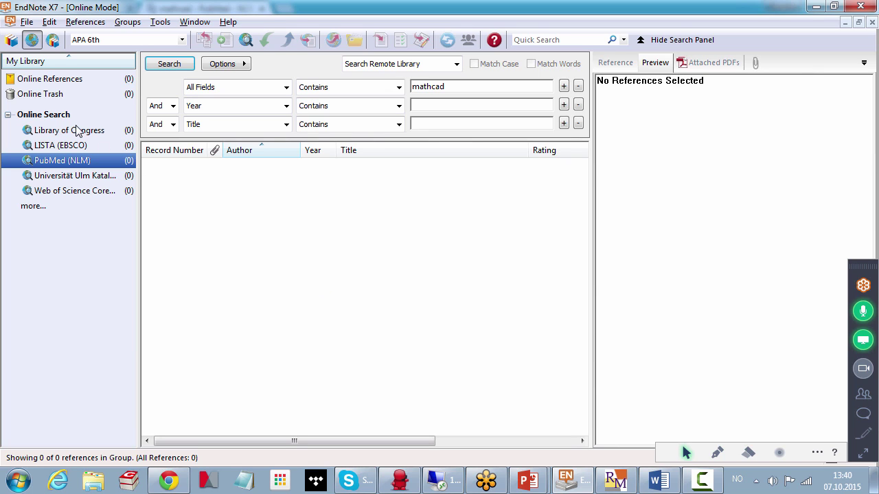
pyautogui.click(52, 40)
pyautogui.click(65, 82)
pyautogui.click(353, 257)
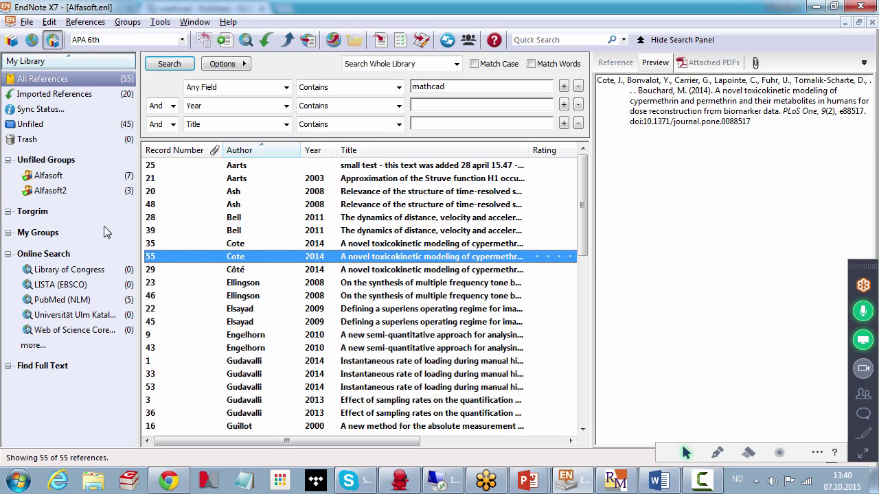
# Inspect the fields of records 55, 35, 39 and 48, then show Ash 2008's preview
pyautogui.click(615, 62)
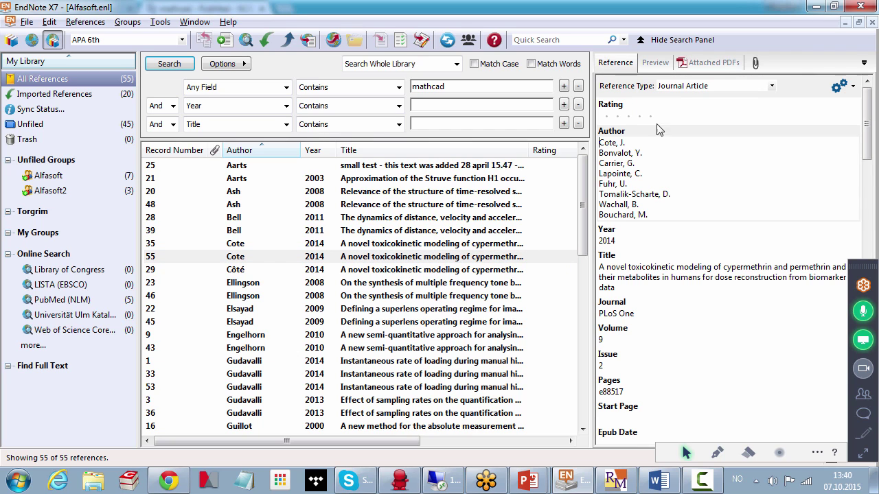
pyautogui.click(455, 258)
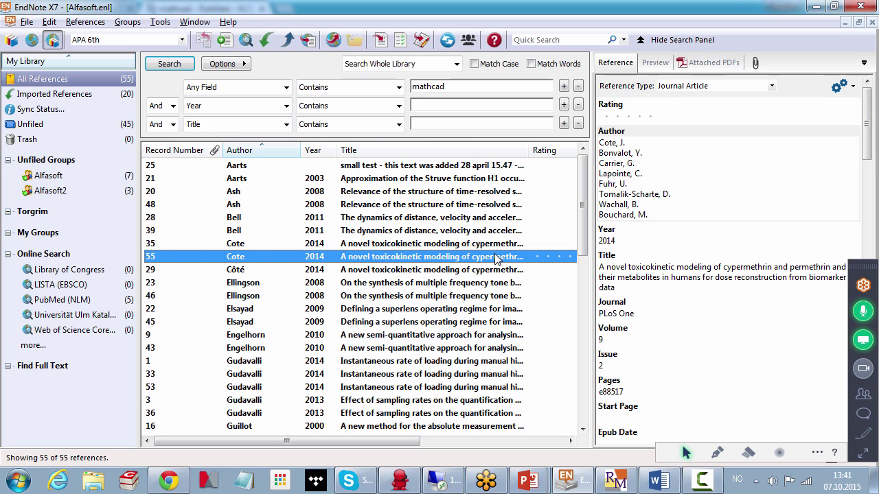
pyautogui.click(487, 245)
pyautogui.click(456, 231)
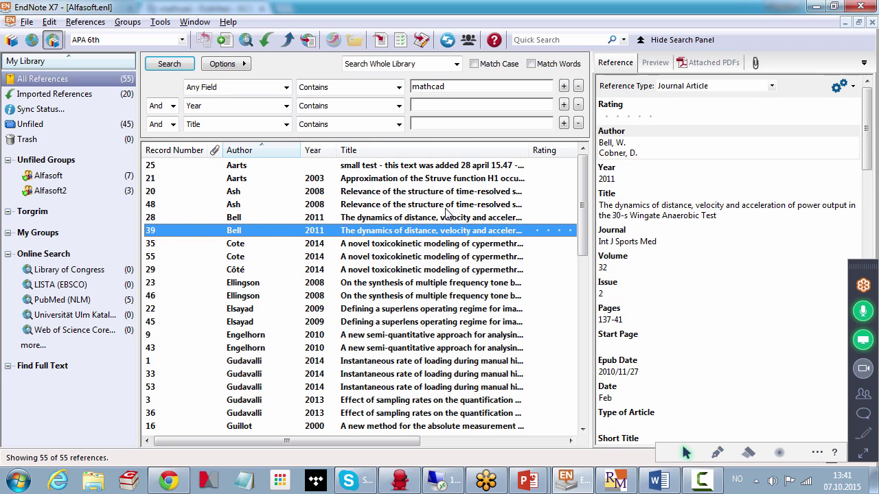
pyautogui.click(447, 206)
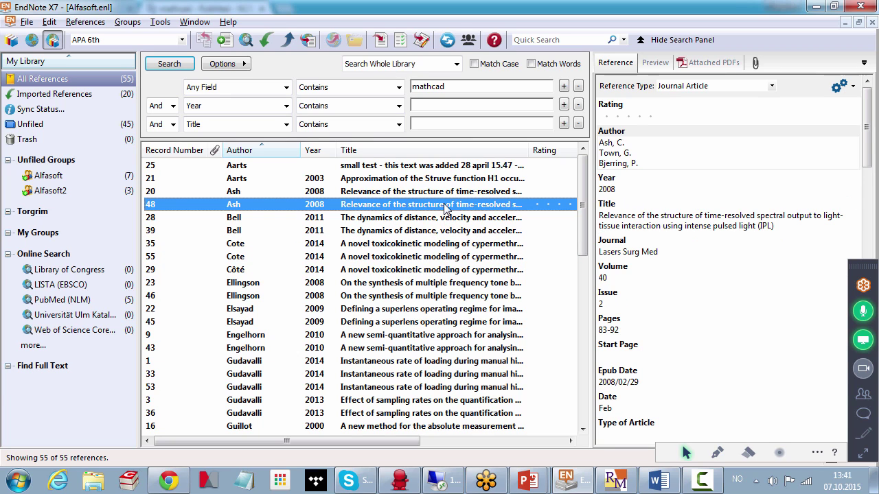
pyautogui.click(655, 63)
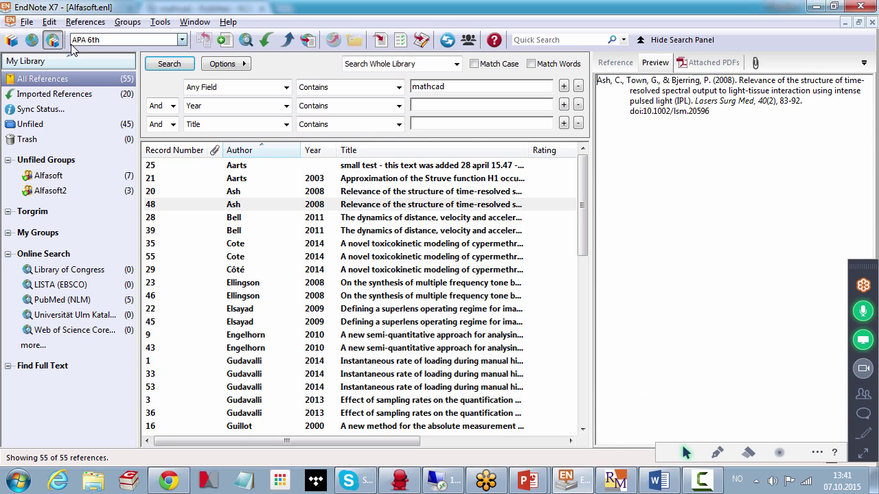
# Switch the output style to Harvard and check Ash 2008's attached PDFs
pyautogui.click(182, 40)
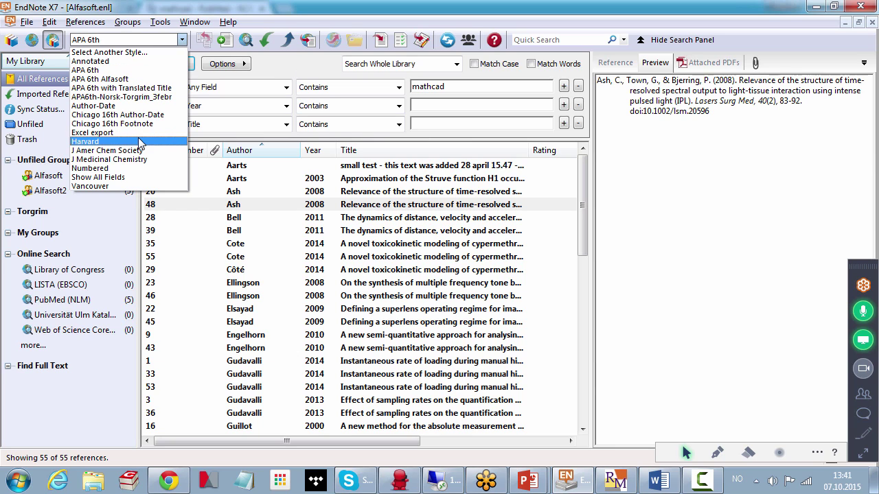
pyautogui.click(124, 141)
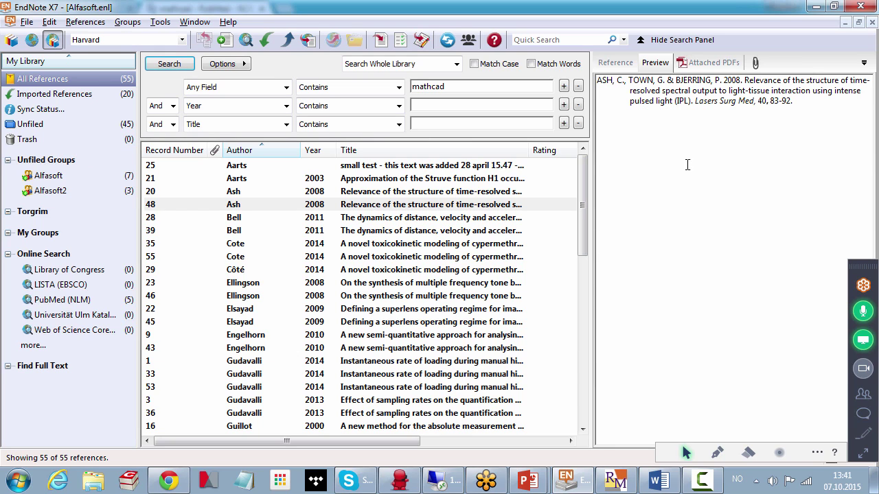
pyautogui.click(711, 63)
pyautogui.click(333, 205)
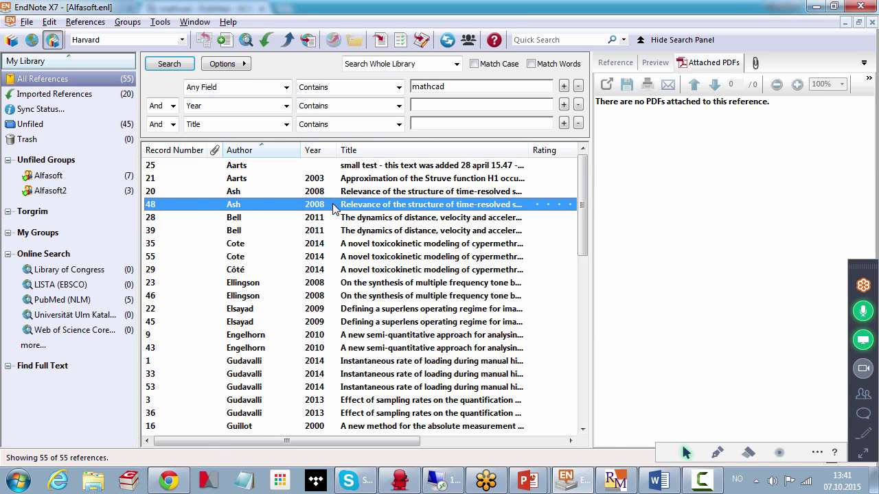
# Switch to Reference Manager 12 and view 'Life in the oceans', then the Atlantic bottlenose dolphin reference
pyautogui.hotkey('alt', 'Tab')
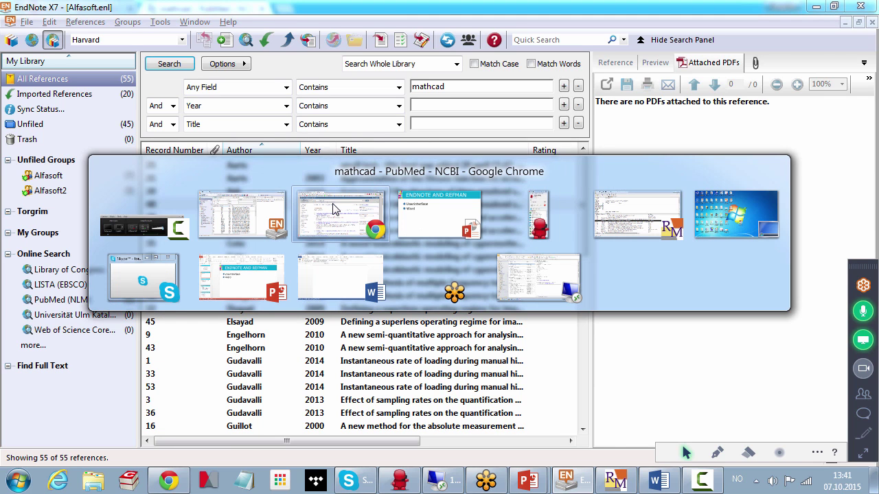
pyautogui.hotkey('alt', 'Tab')
pyautogui.hotkey('alt', 'Tab')
pyautogui.hotkey('alt', 'Tab')
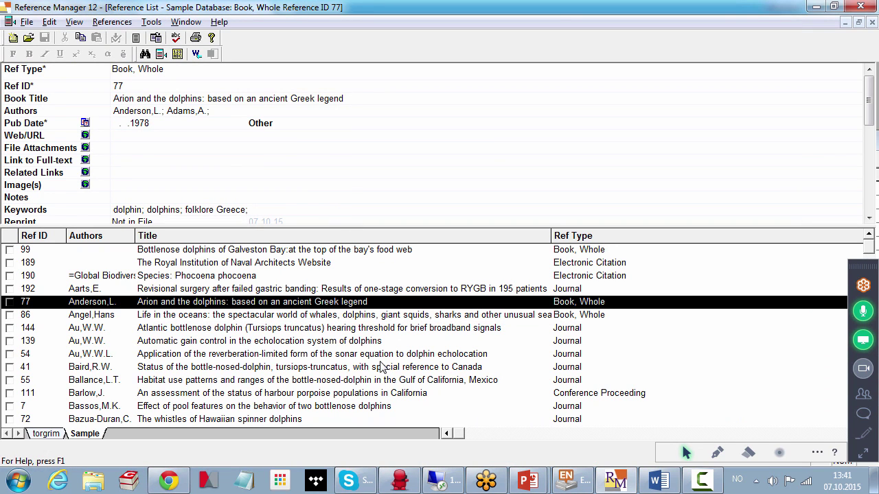
pyautogui.click(339, 318)
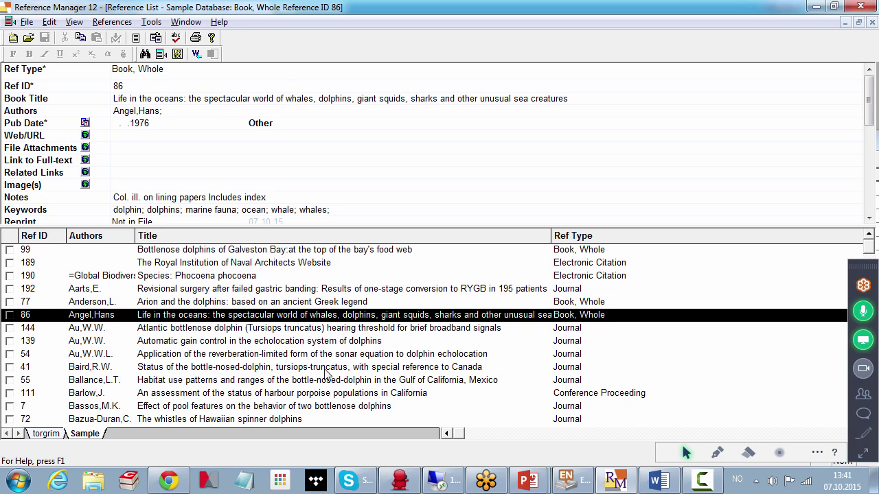
pyautogui.click(338, 328)
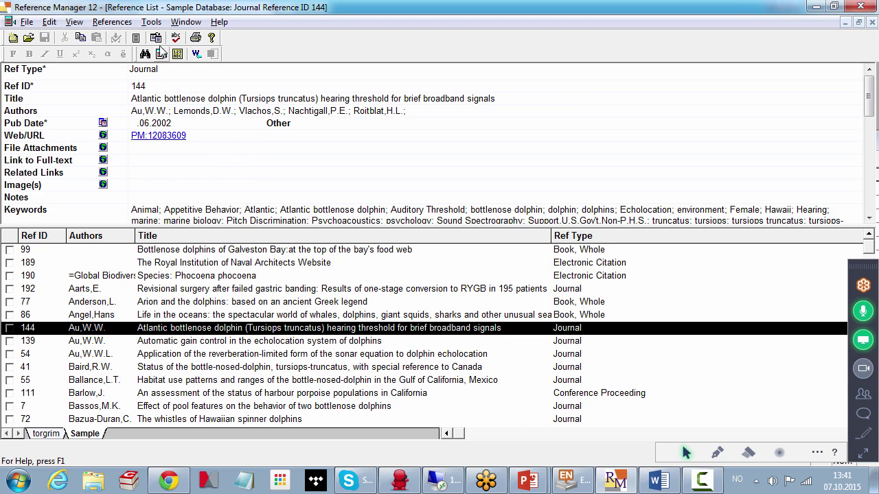
# Set Reference Manager's reference display to the Harvard output style in Options
pyautogui.click(155, 25)
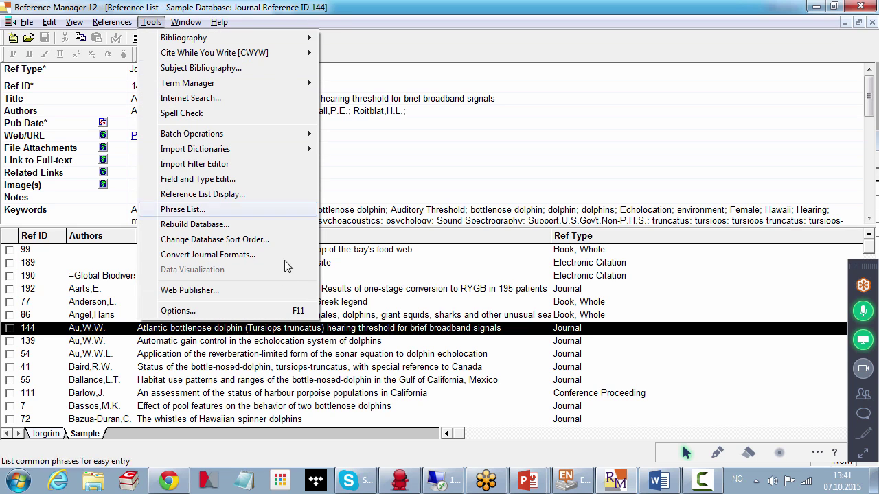
pyautogui.click(206, 315)
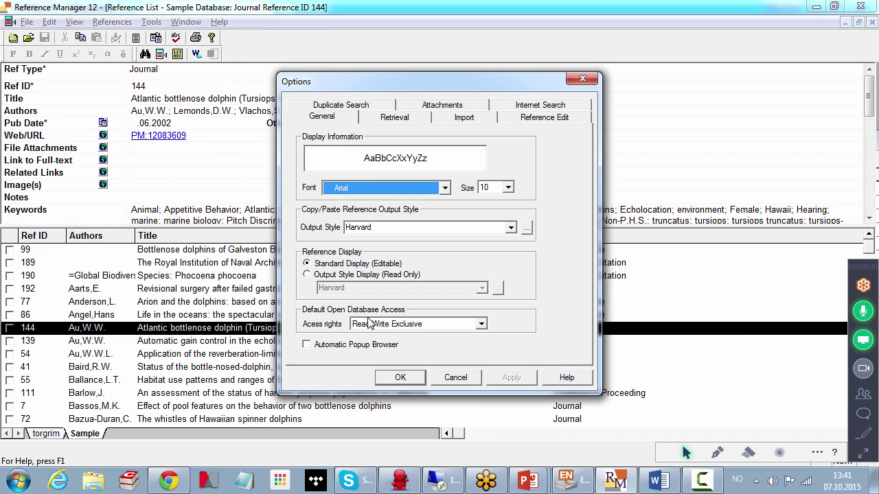
pyautogui.click(327, 275)
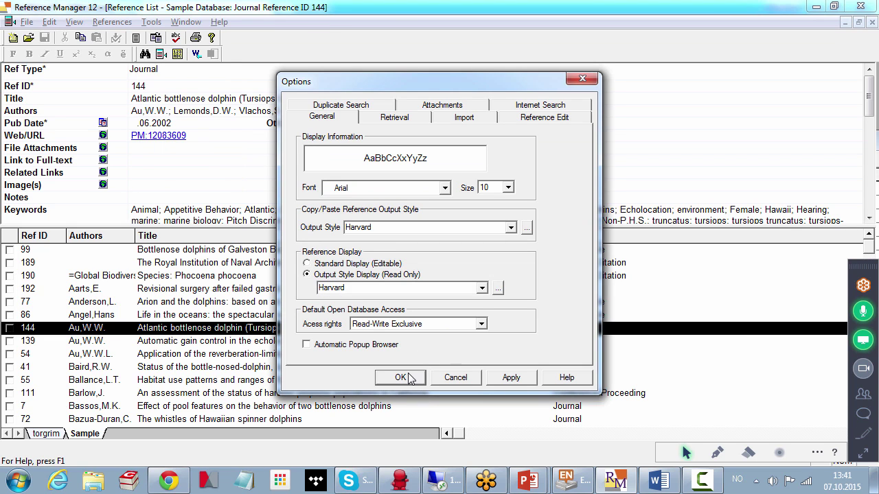
pyautogui.click(411, 378)
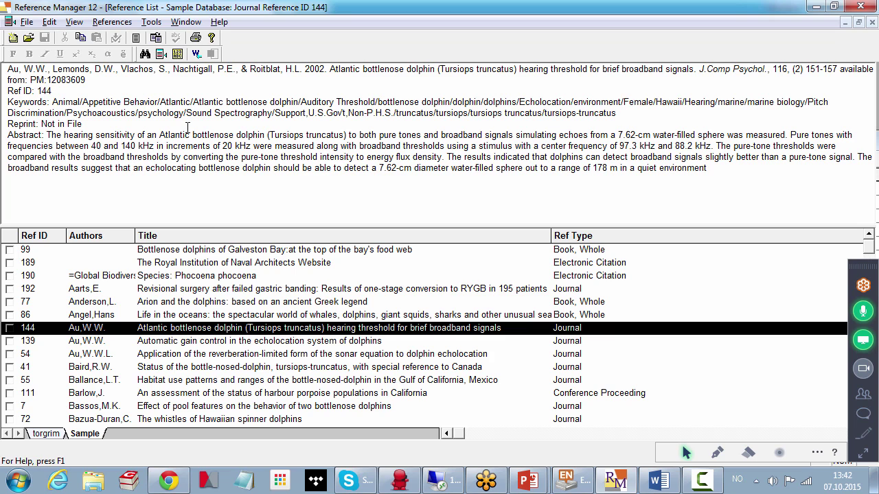
# Restore the standard editable reference display and view reference 190's details
pyautogui.click(151, 22)
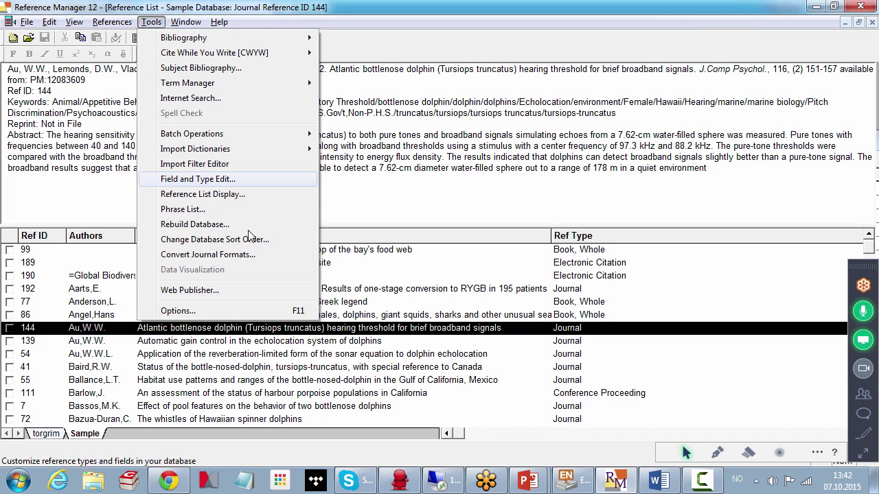
pyautogui.click(242, 313)
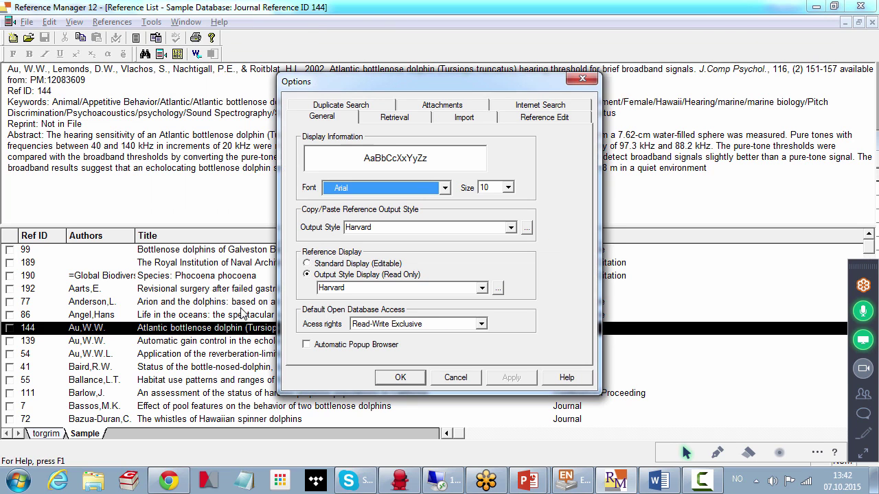
pyautogui.click(325, 267)
pyautogui.click(389, 383)
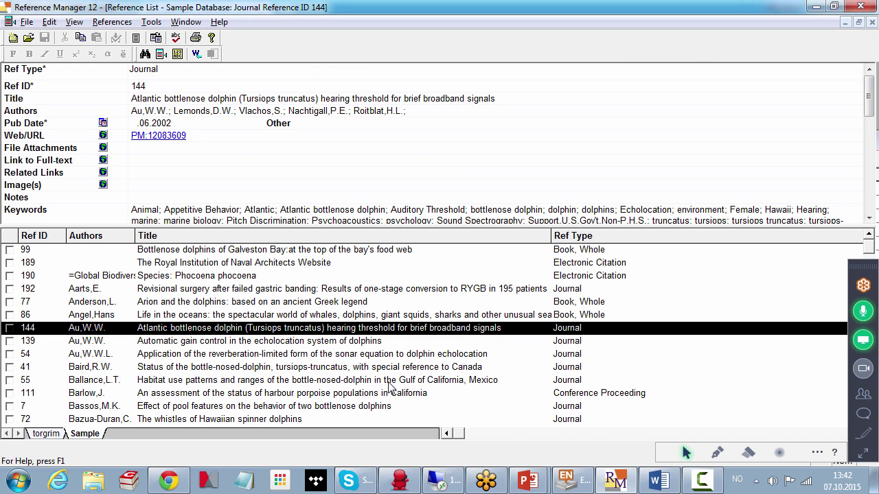
pyautogui.click(235, 277)
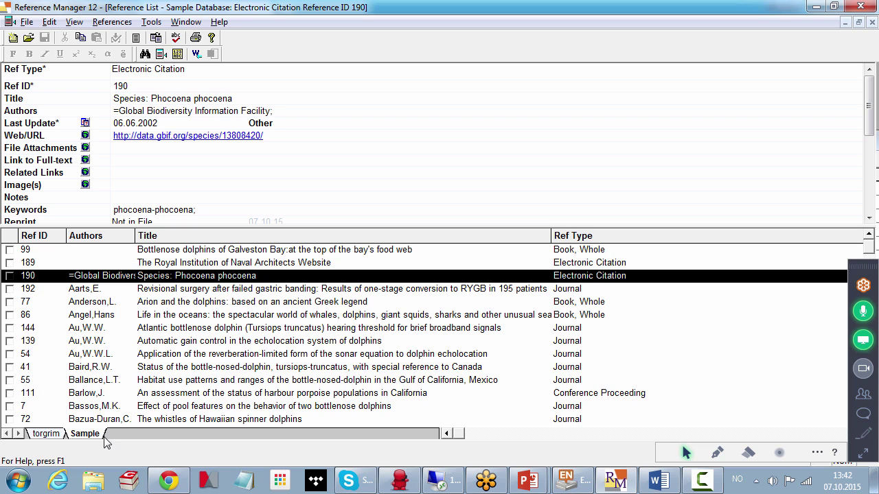
# Flip between the torgrim and Sample databases, then bring EndNote X7 forward
pyautogui.click(44, 434)
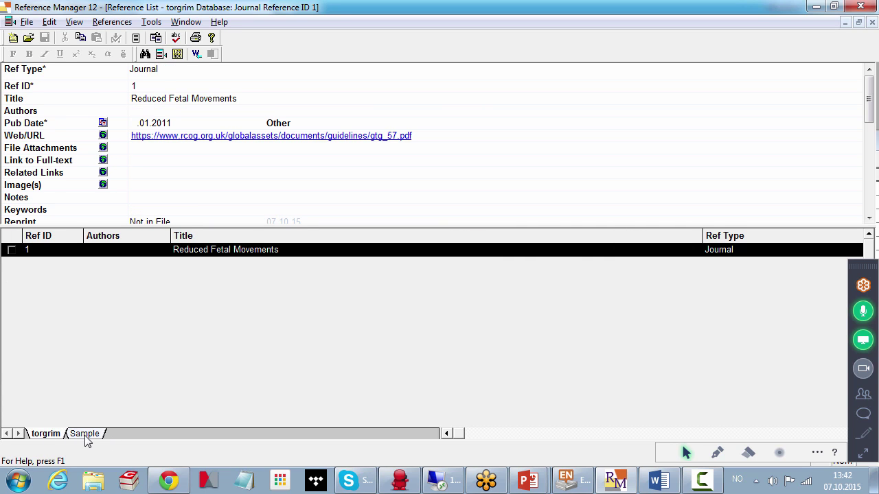
pyautogui.click(85, 438)
pyautogui.click(55, 434)
pyautogui.click(85, 435)
pyautogui.click(567, 479)
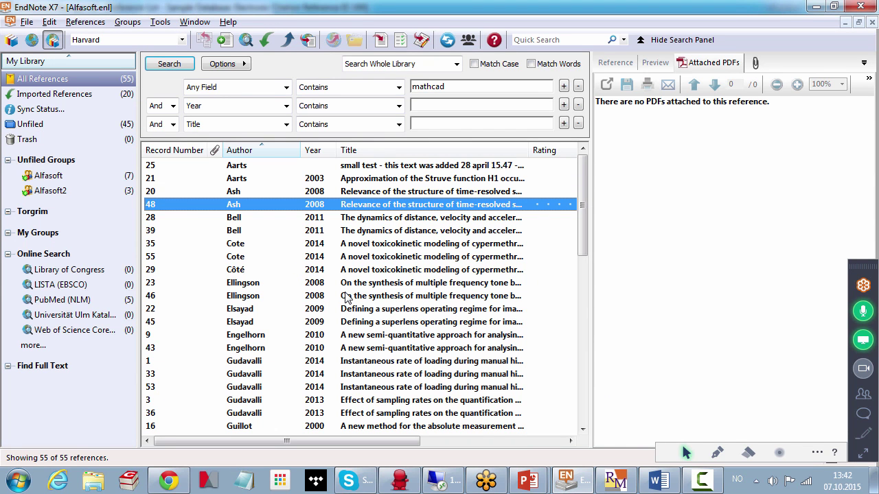
# Check EndNote's Window menu without switching, then return to the 'ENDNOTE AND REFMAN' slide
pyautogui.click(195, 22)
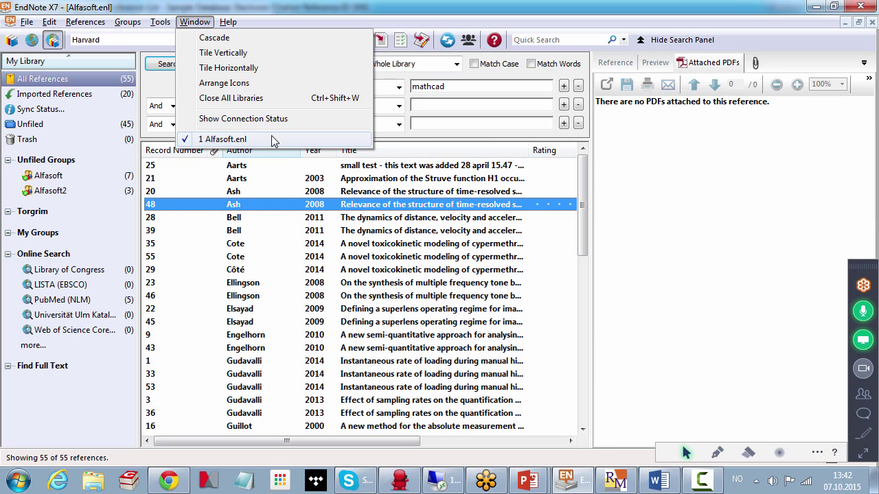
pyautogui.click(366, 269)
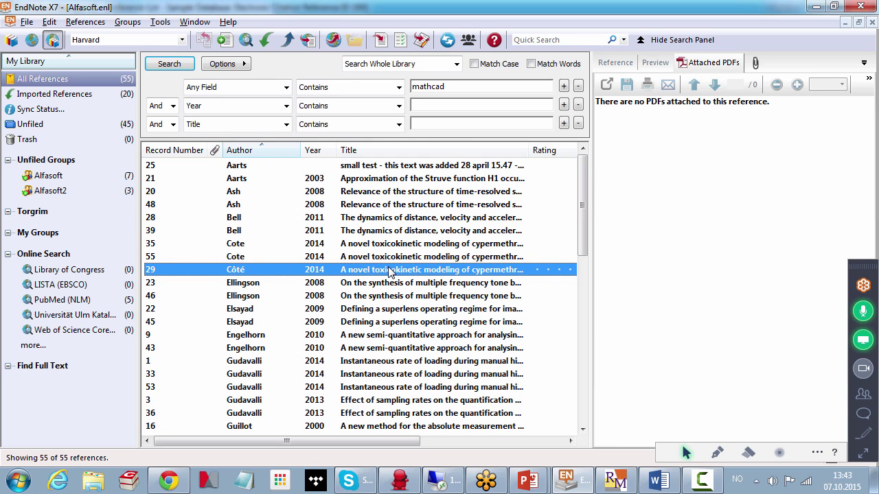
pyautogui.hotkey('alt', 'Tab')
pyautogui.hotkey('alt', 'Tab')
pyautogui.hotkey('alt', 'Tab')
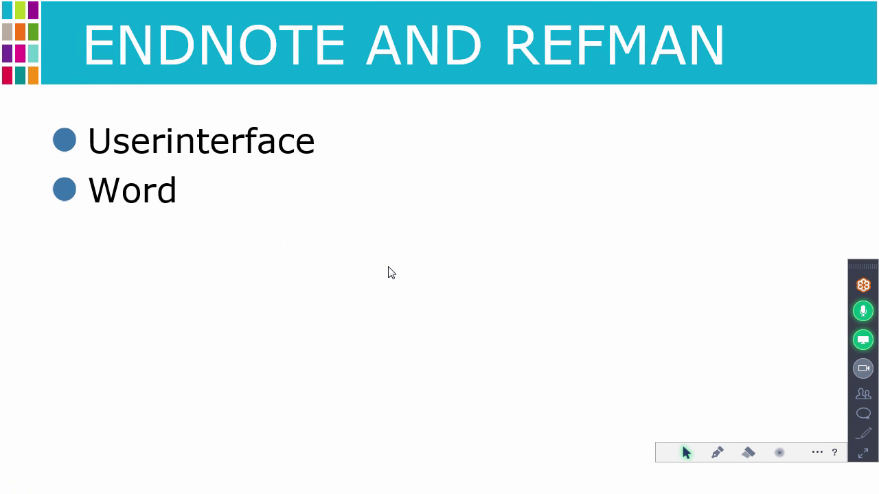
# Switch from the slide show to the blank Word document, Document1
pyautogui.hotkey('alt', 'Tab')
pyautogui.hotkey('alt', 'Tab')
pyautogui.hotkey('alt', 'Tab')
pyautogui.hotkey('alt', 'Tab')
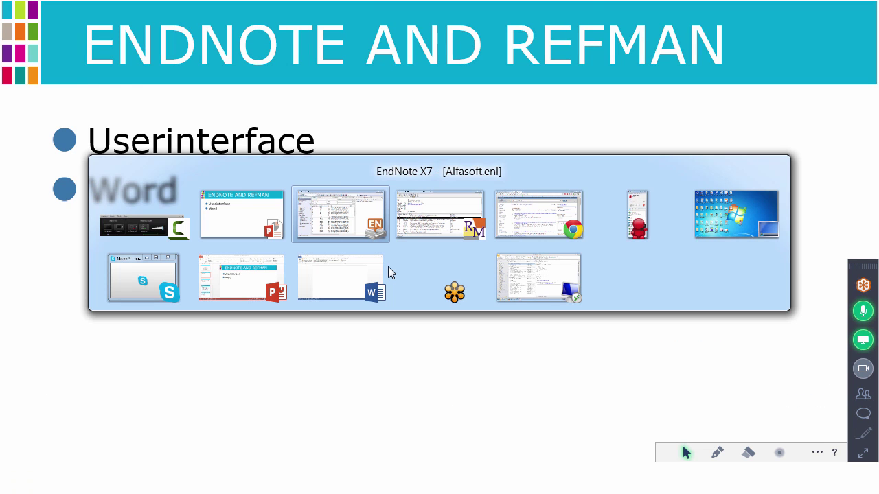
pyautogui.hotkey('alt', 'Tab')
pyautogui.hotkey('alt', 'Tab')
pyautogui.hotkey('alt', 'Tab')
pyautogui.hotkey('alt', 'Tab')
pyautogui.hotkey('alt', 'Tab')
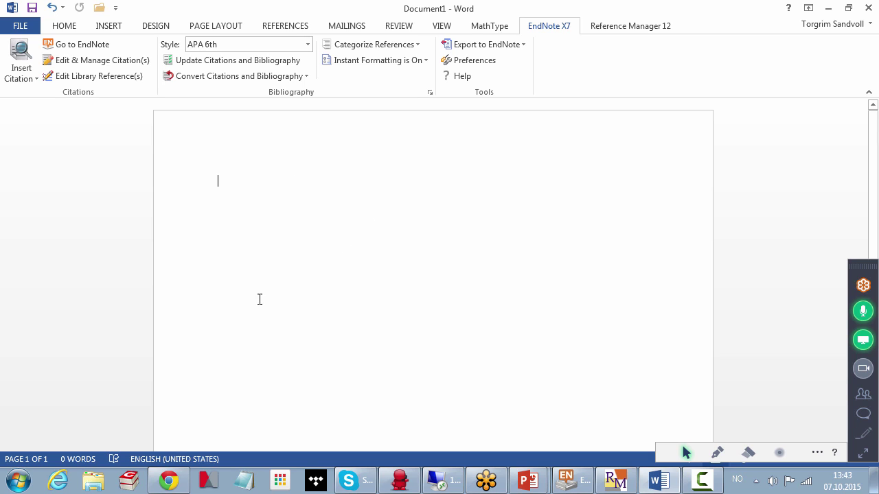
# Type 'Here is a sentence with two references .' and place the cursor before the period
pyautogui.click(20, 55)
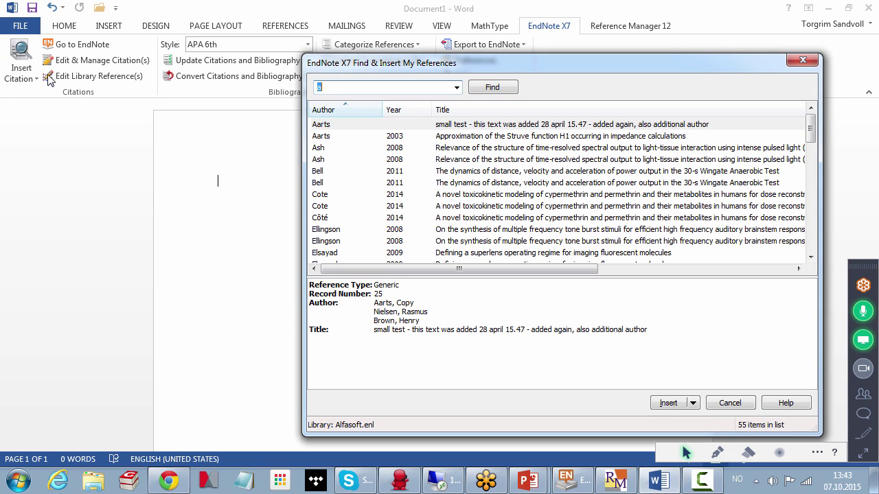
pyautogui.click(802, 61)
pyautogui.write('Here is')
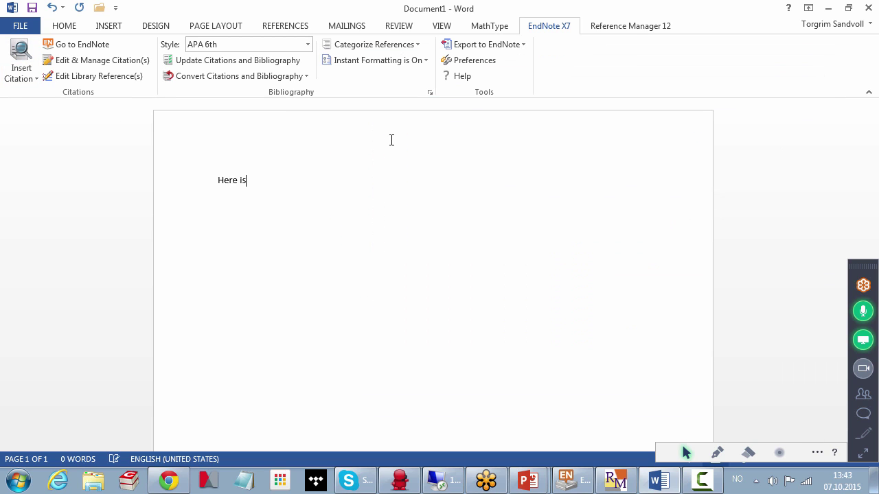
pyautogui.write(' a sentence with two reference')
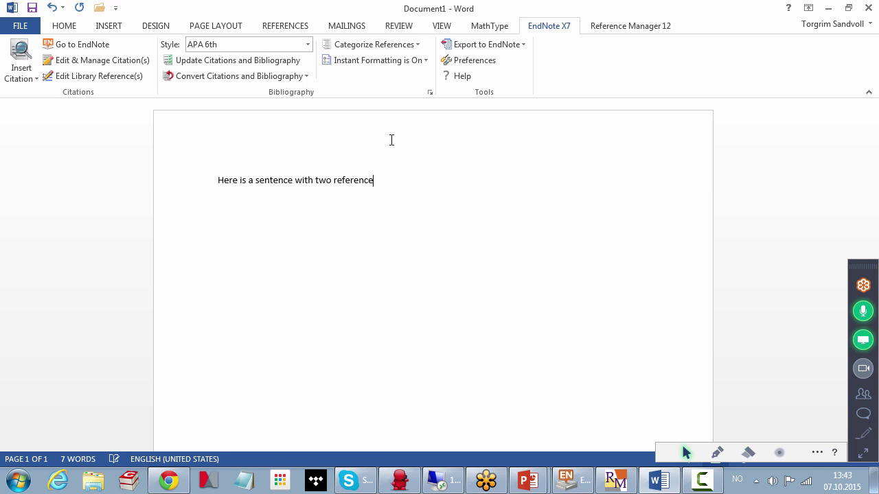
pyautogui.write('s .')
pyautogui.press('Left')
# Search the library for 'a' and insert citations to Veress 1997 and Zeng 2010
pyautogui.click(21, 49)
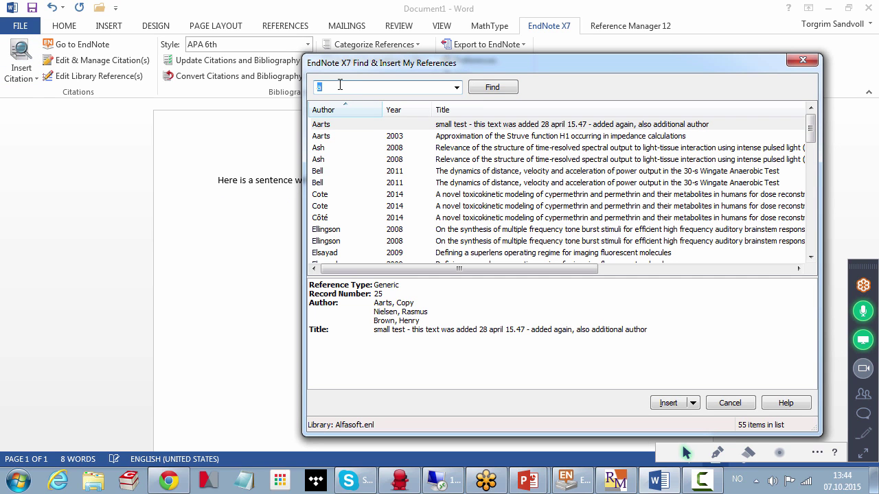
pyautogui.click(340, 85)
pyautogui.press('BackSpace')
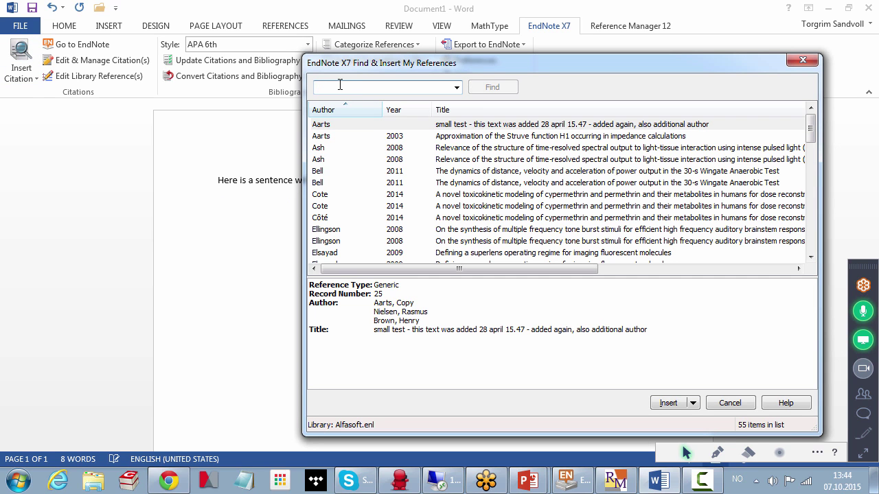
pyautogui.write('a')
pyautogui.click(457, 182)
pyautogui.scroll(-5, 457, 178)
pyautogui.scroll(-5, 457, 175)
pyautogui.click(460, 172)
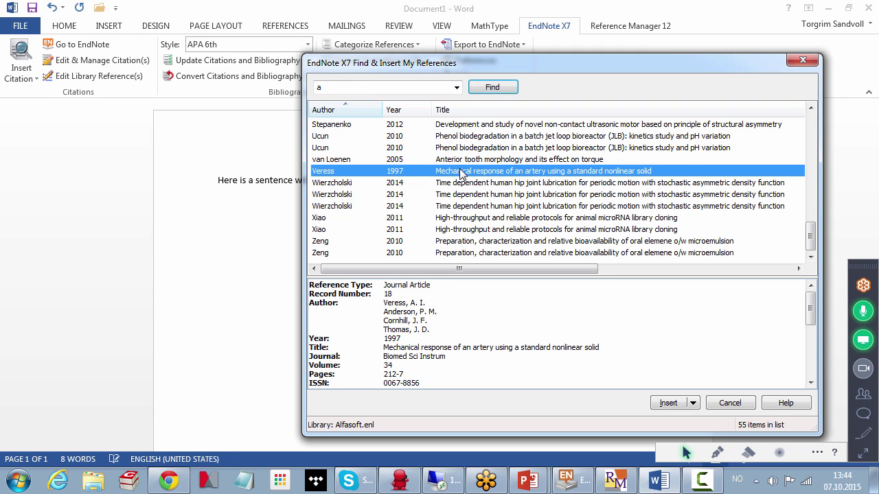
pyautogui.keyDown('ctrl'); pyautogui.click(462, 242); pyautogui.keyUp('ctrl')
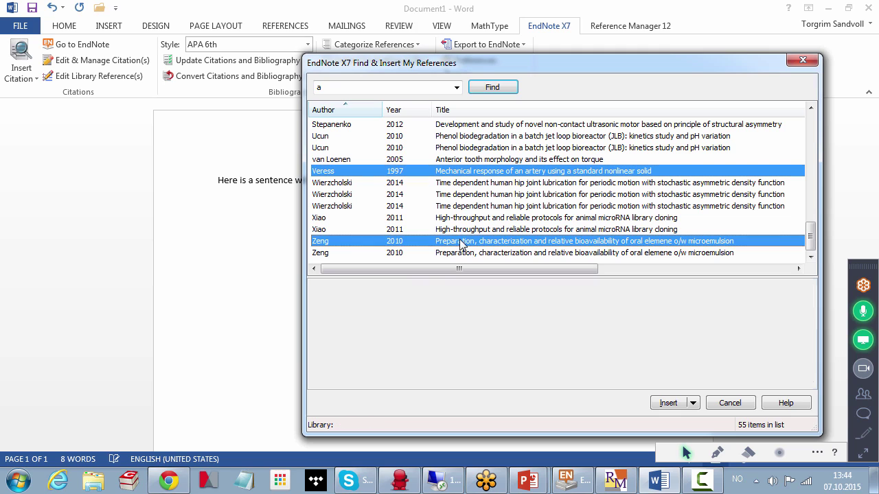
pyautogui.click(668, 403)
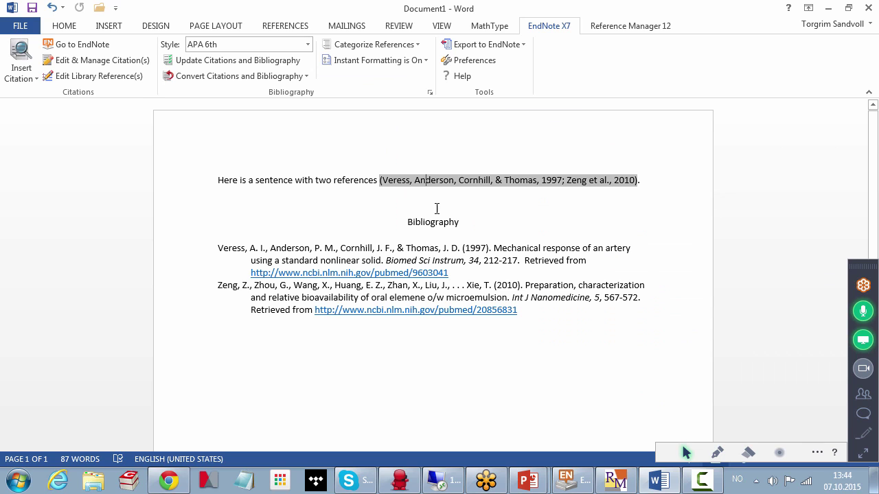
pyautogui.click(408, 261)
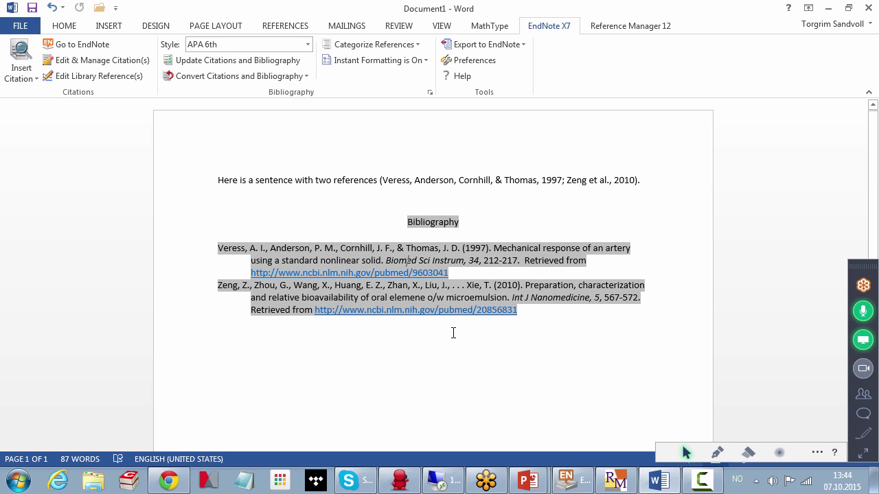
pyautogui.click(355, 180)
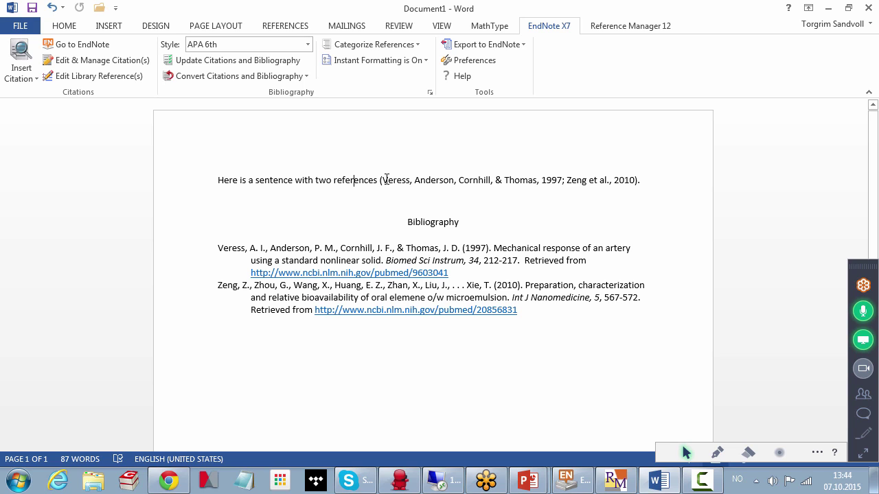
pyautogui.click(383, 180)
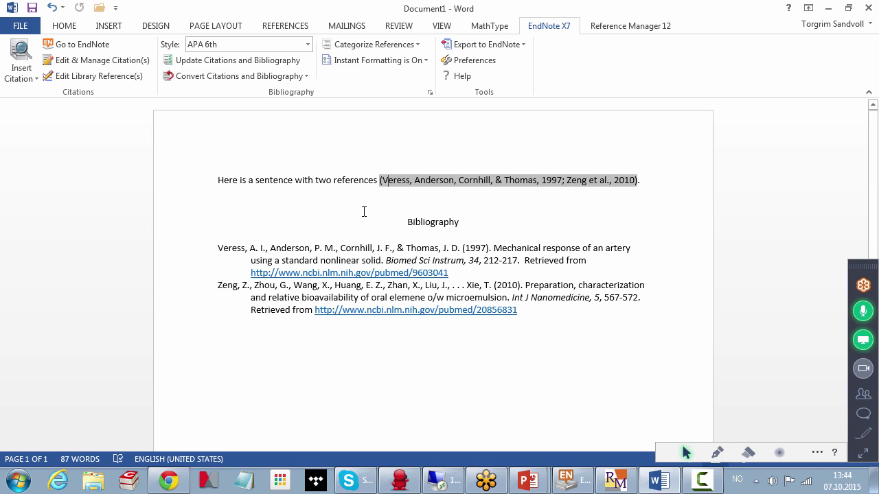
pyautogui.click(307, 45)
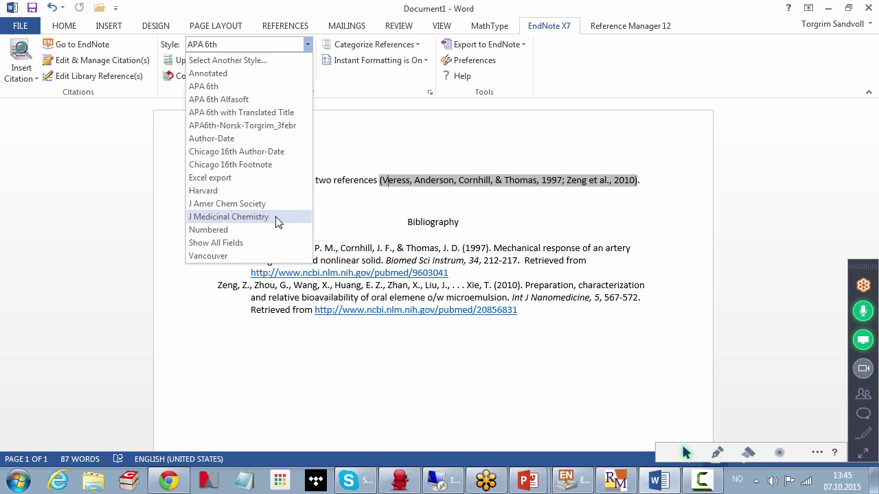
pyautogui.click(224, 191)
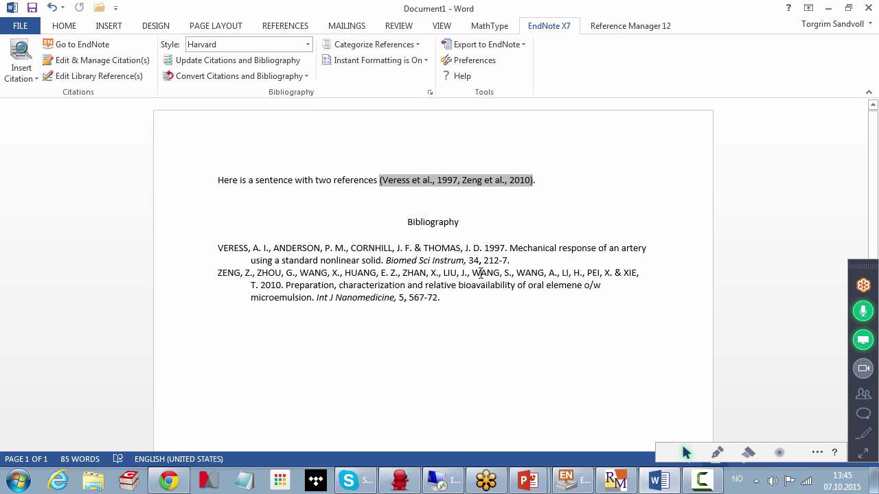
pyautogui.click(488, 273)
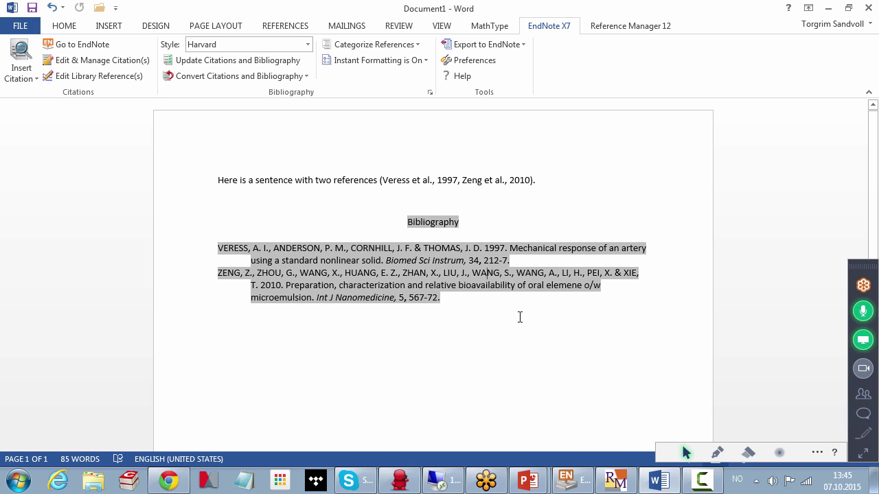
pyautogui.click(336, 180)
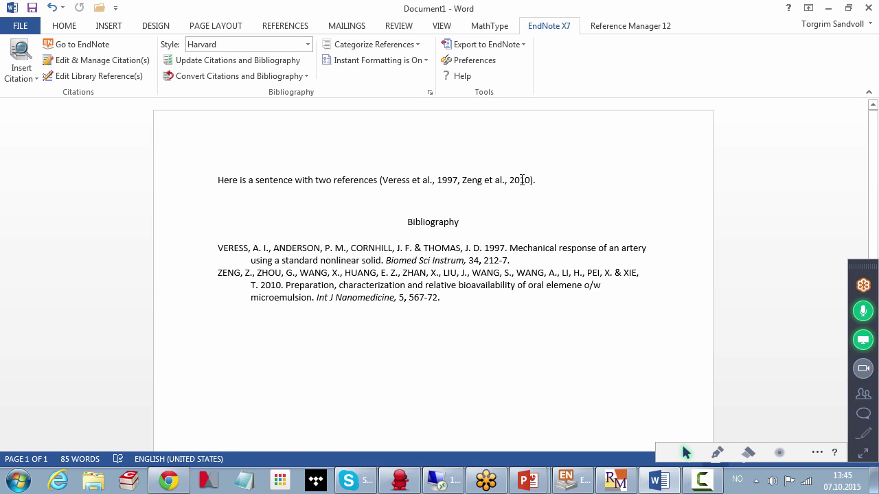
pyautogui.click(522, 180)
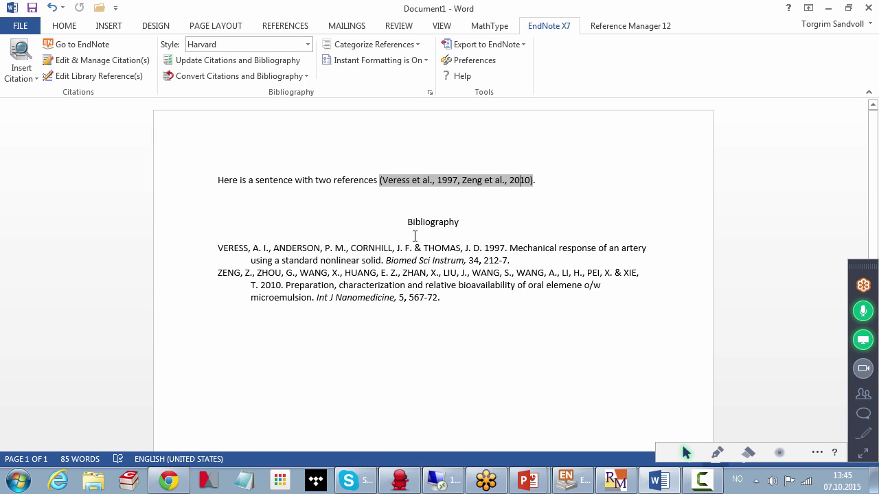
pyautogui.write(',')
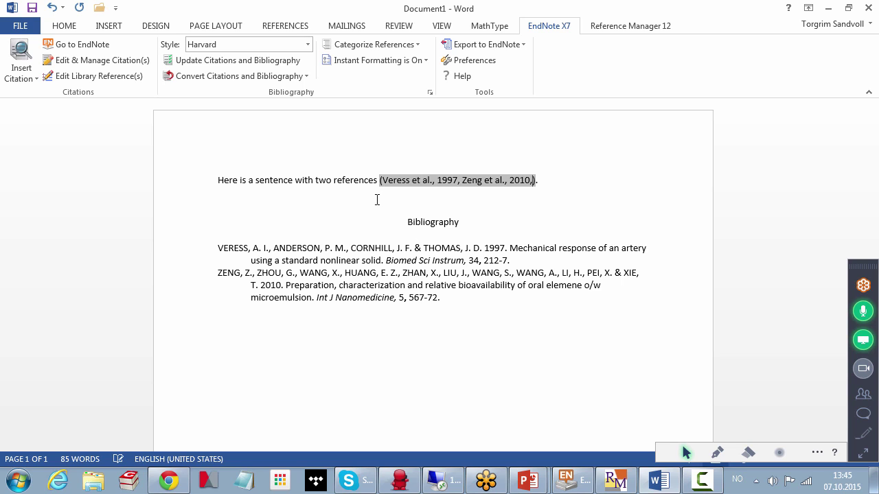
pyautogui.write(' pp')
pyautogui.write('10-12')
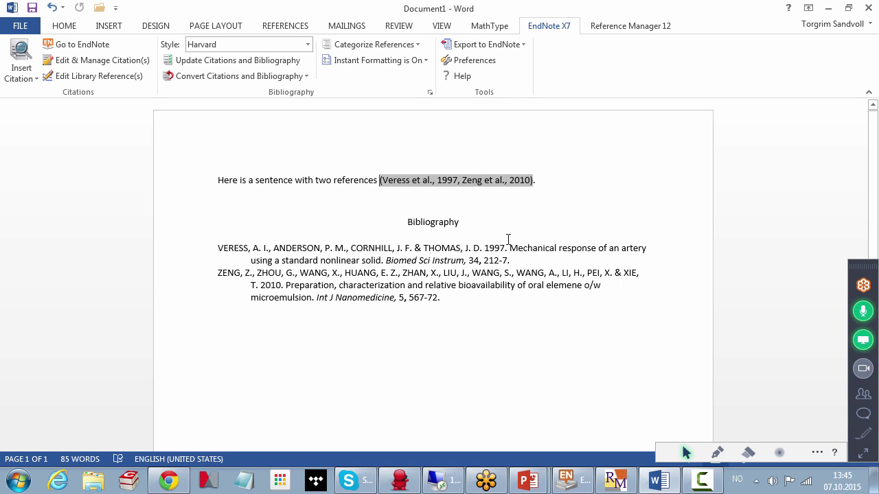
pyautogui.click(483, 180)
# Open Edit & Manage Citations for the Veress citation and inspect its Pages, Prefix and Suffix fields
pyautogui.click(458, 180)
pyautogui.click(101, 62)
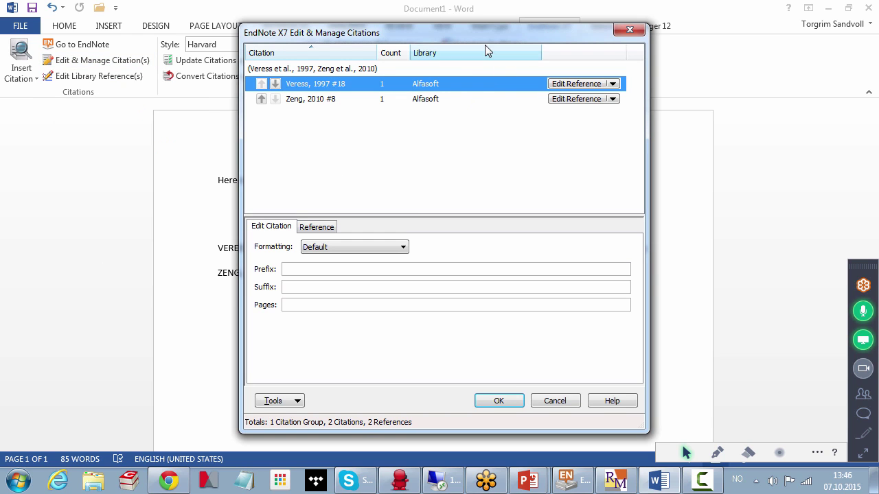
pyautogui.moveTo(476, 24); pyautogui.dragTo(550, 98)
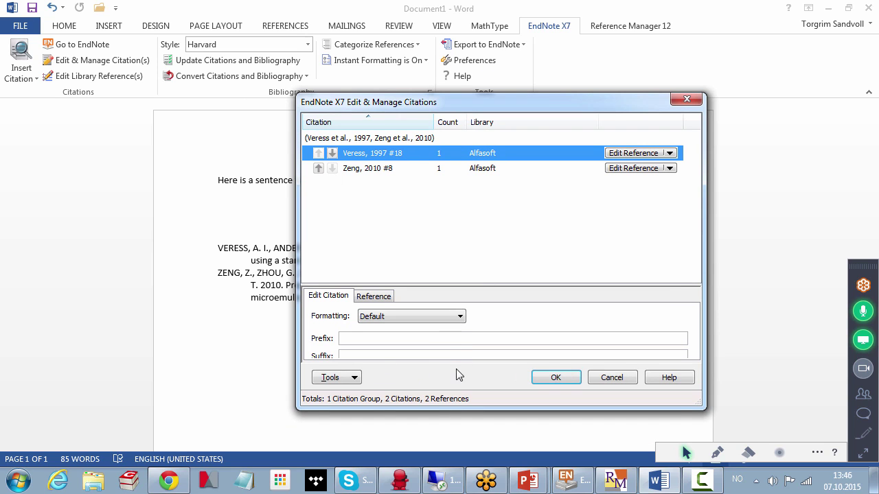
pyautogui.moveTo(470, 94); pyautogui.dragTo(471, 17)
pyautogui.click(360, 300)
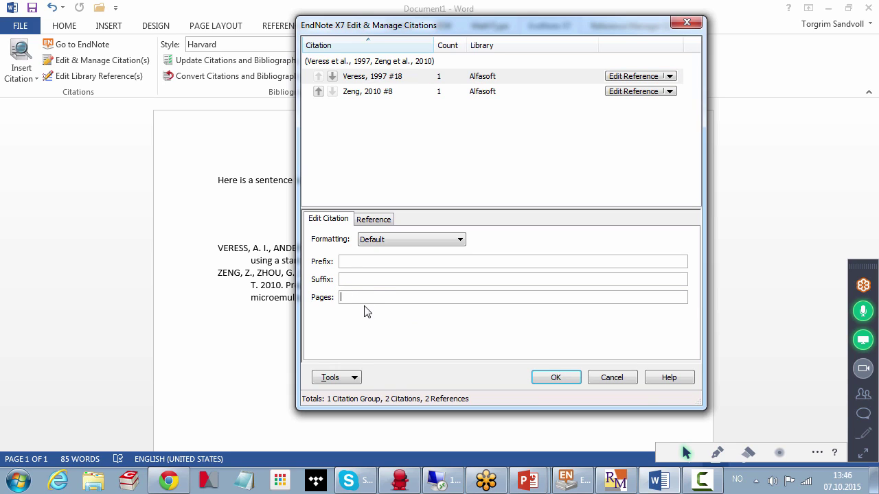
pyautogui.click(352, 261)
pyautogui.click(367, 278)
# Remove the Veress 1997 citation from the group and apply the change
pyautogui.click(671, 76)
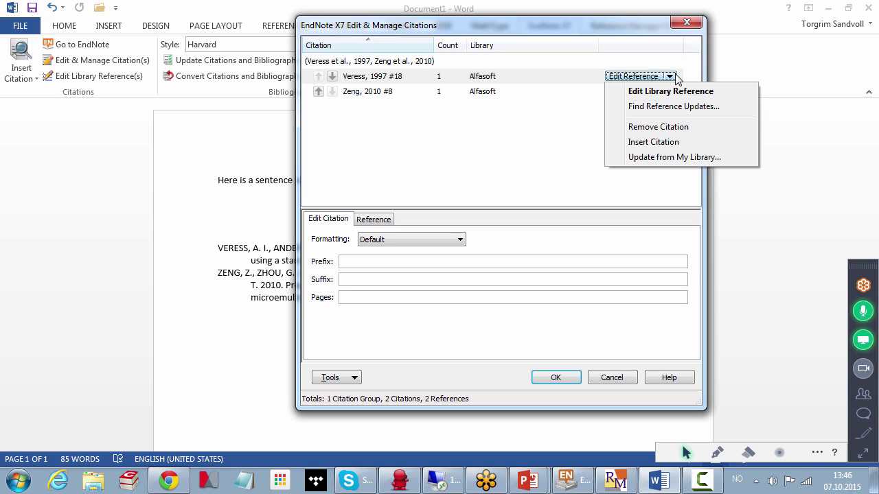
pyautogui.click(668, 127)
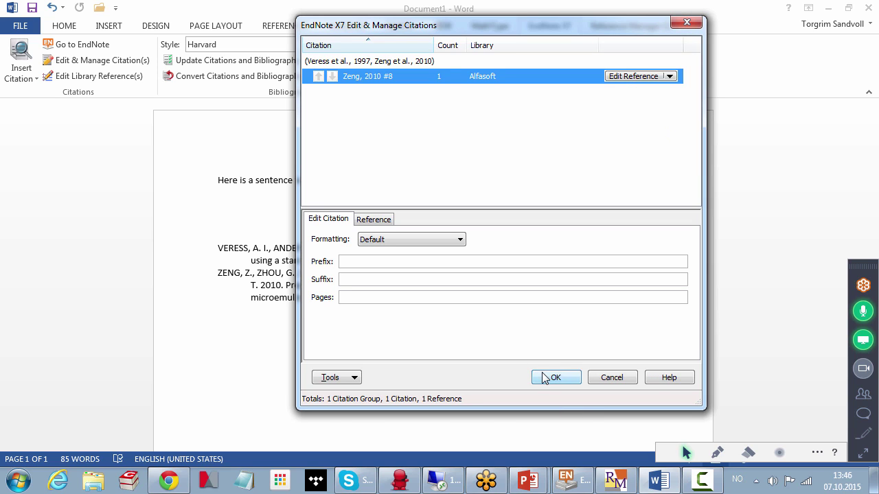
pyautogui.click(554, 377)
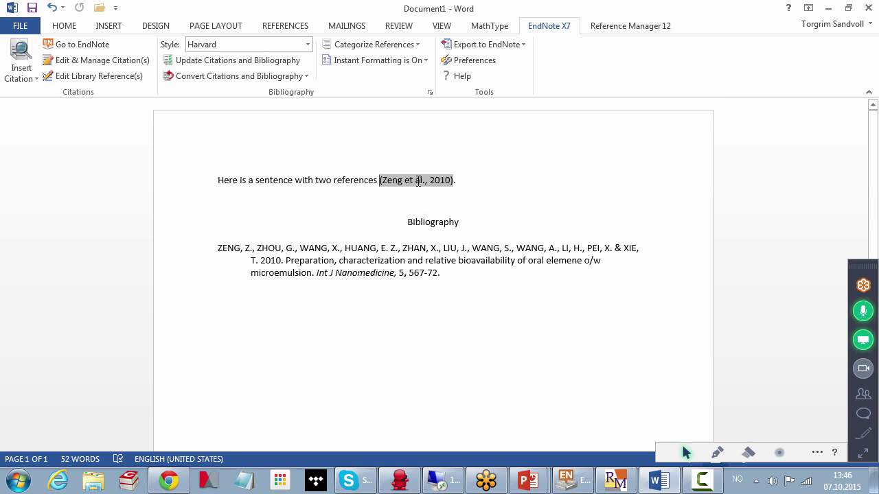
pyautogui.click(400, 254)
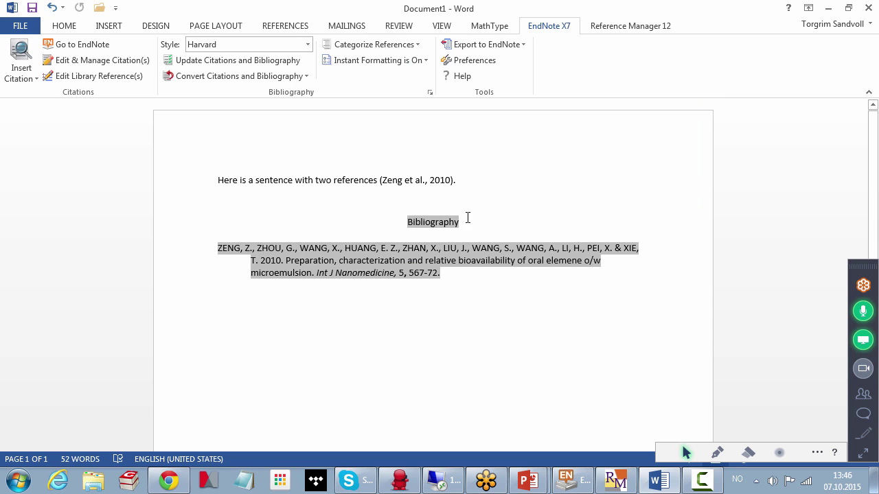
pyautogui.click(461, 179)
pyautogui.click(439, 181)
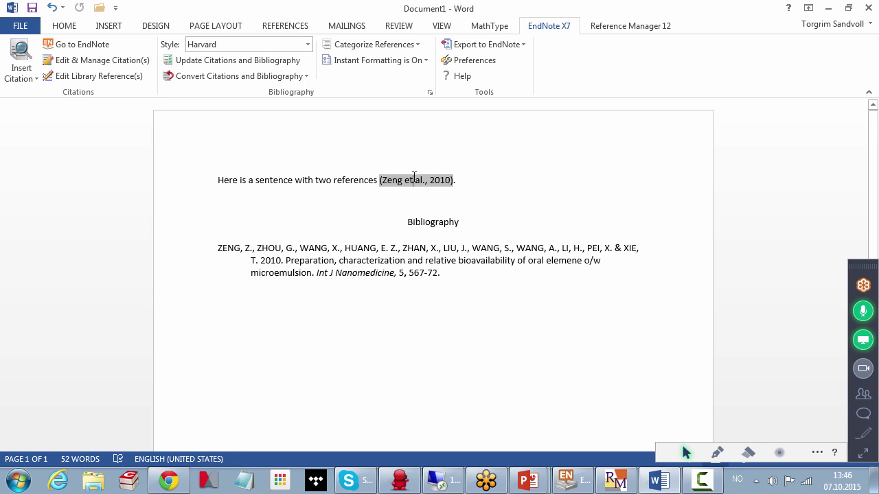
pyautogui.click(473, 180)
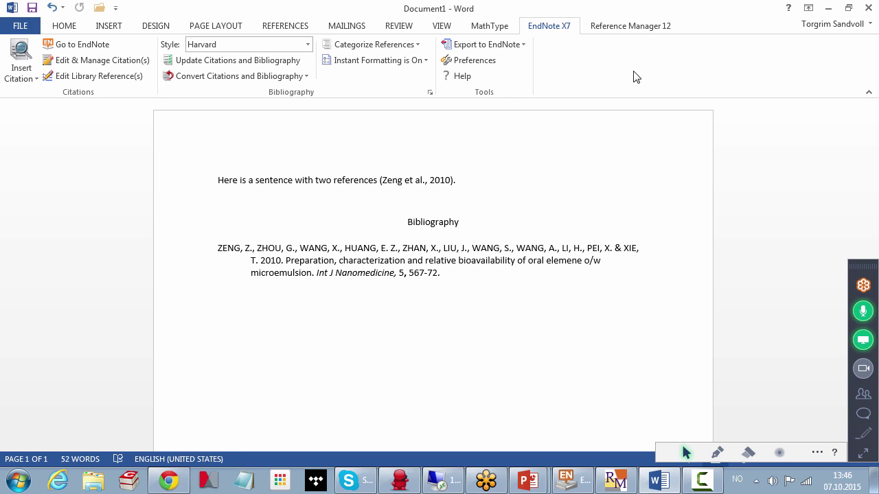
# Toggle between the Reference Manager 12 and EndNote X7 ribbon tabs in Word
pyautogui.click(630, 29)
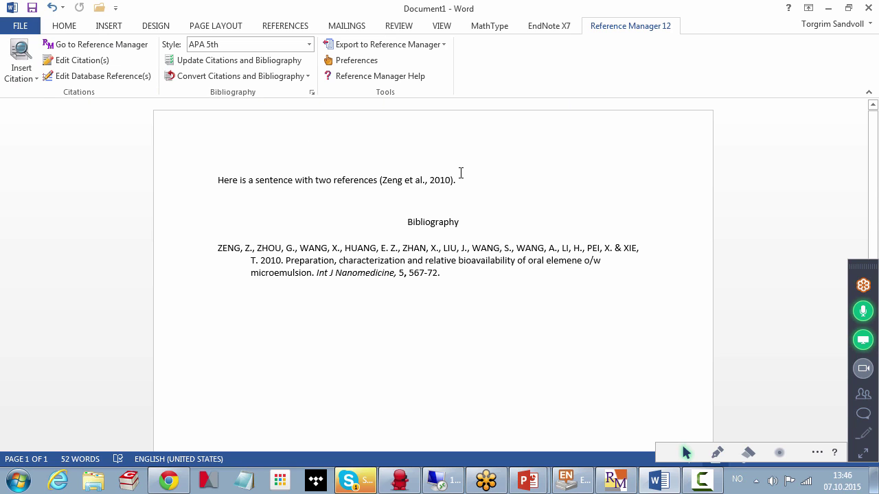
pyautogui.click(538, 29)
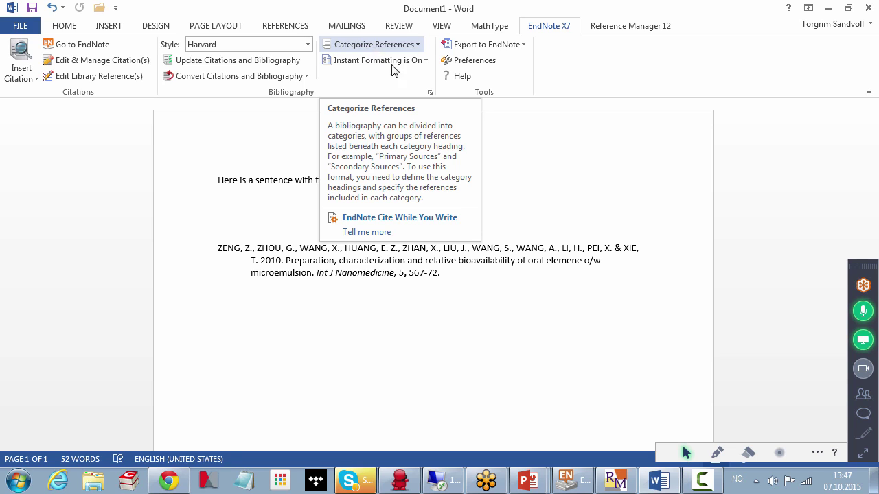
pyautogui.click(493, 224)
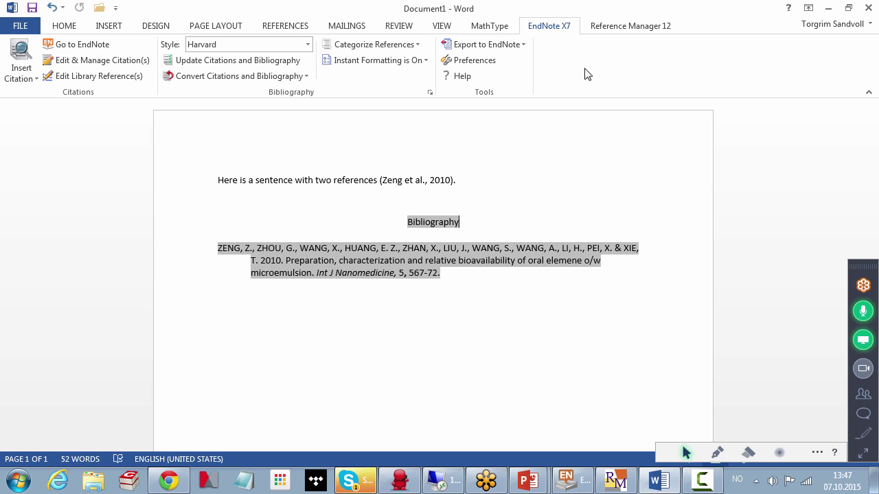
pyautogui.click(605, 29)
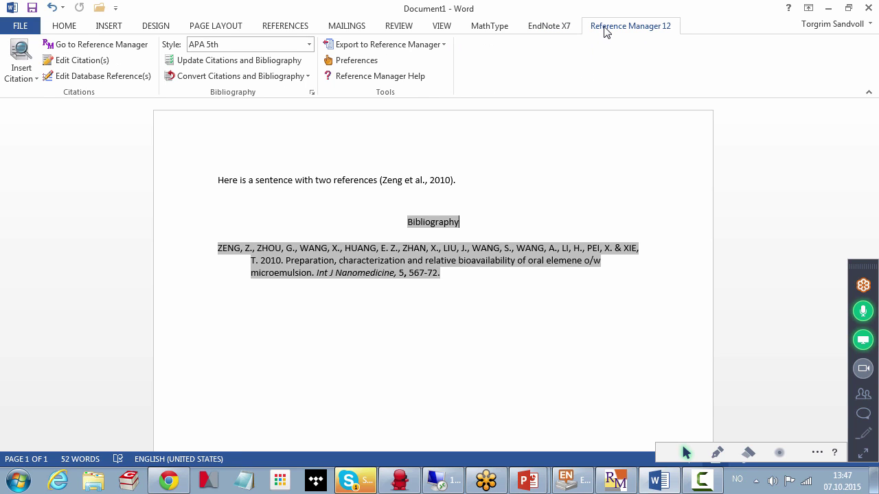
pyautogui.click(559, 34)
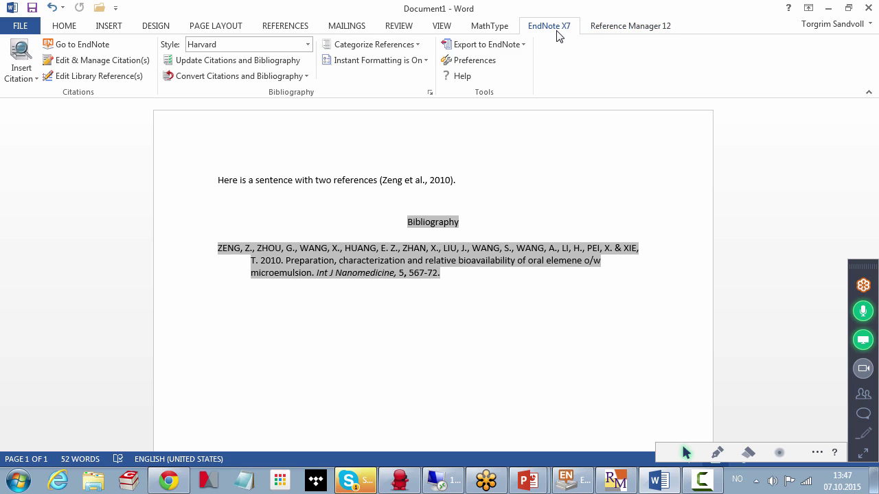
pyautogui.click(605, 29)
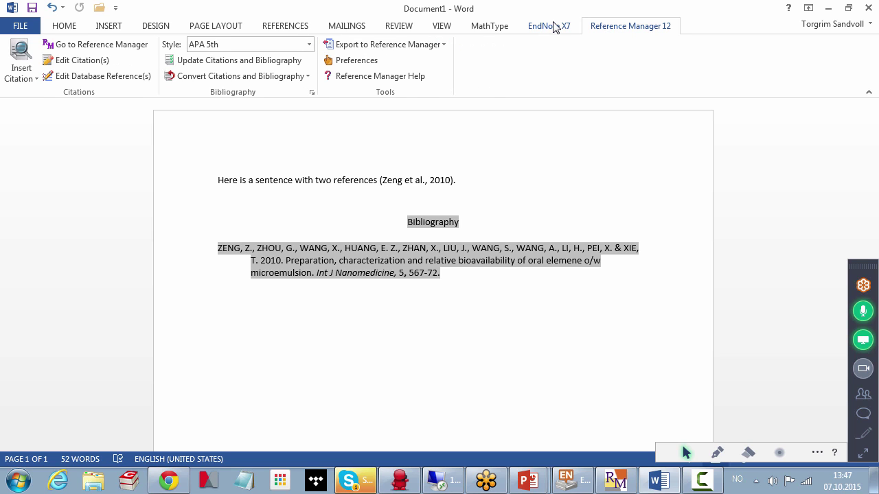
pyautogui.click(555, 28)
pyautogui.click(489, 180)
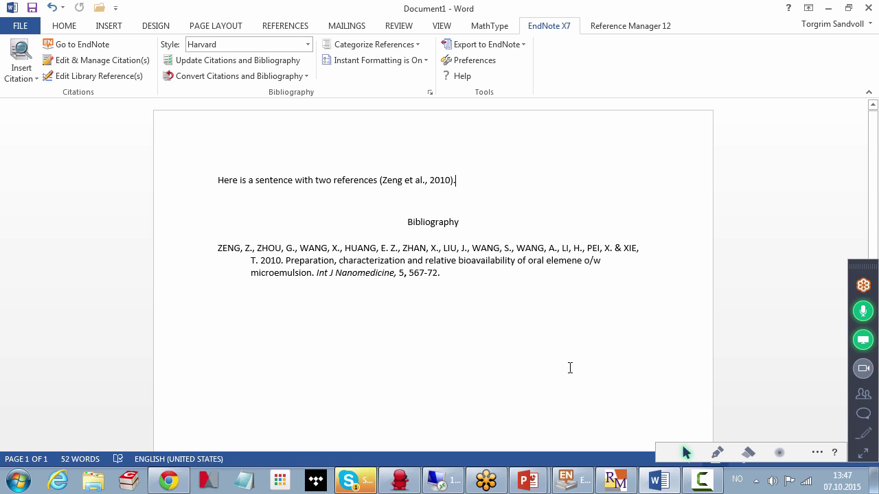
# Return to the PowerPoint slide show and advance to the DIFFERENCES slide
pyautogui.moveTo(531, 487)
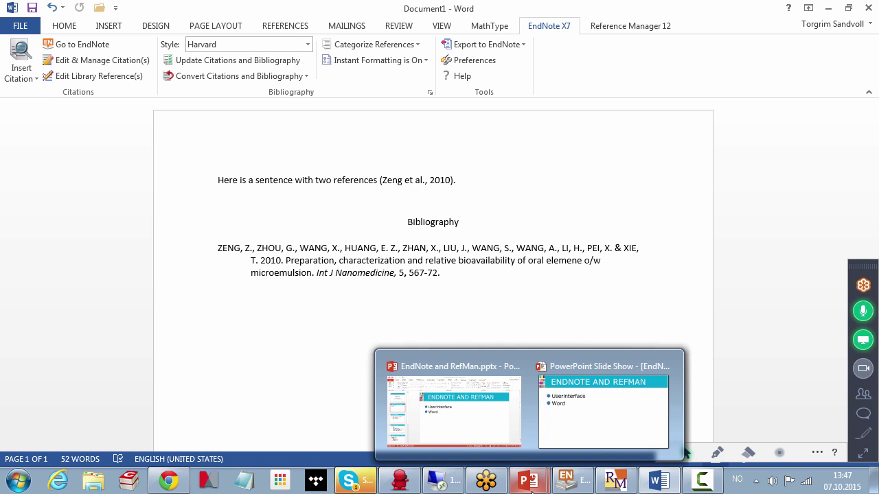
pyautogui.click(602, 437)
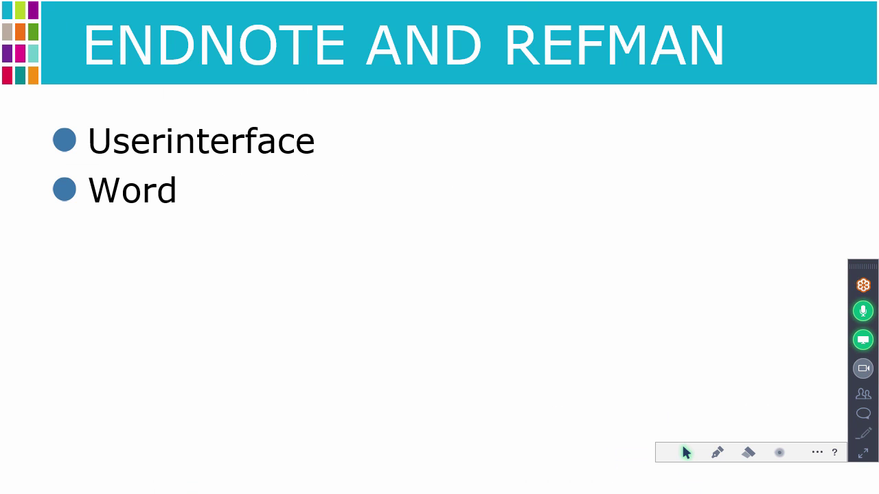
pyautogui.click(322, 275)
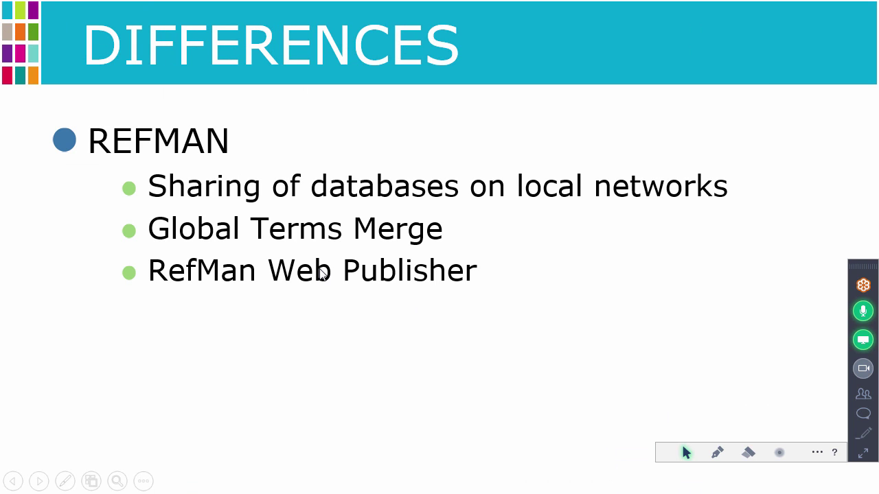
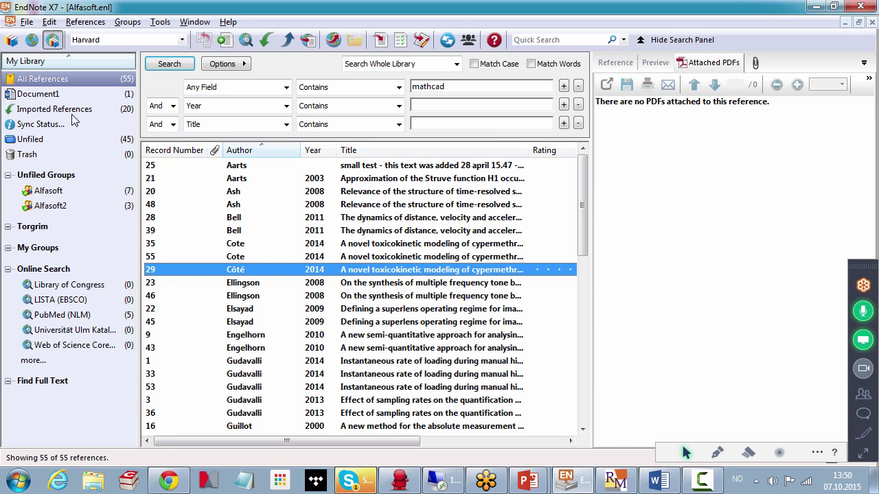
# Browse the Imported References and Document1 groups, then select Bell 2011 (record 39) in All References
pyautogui.click(53, 112)
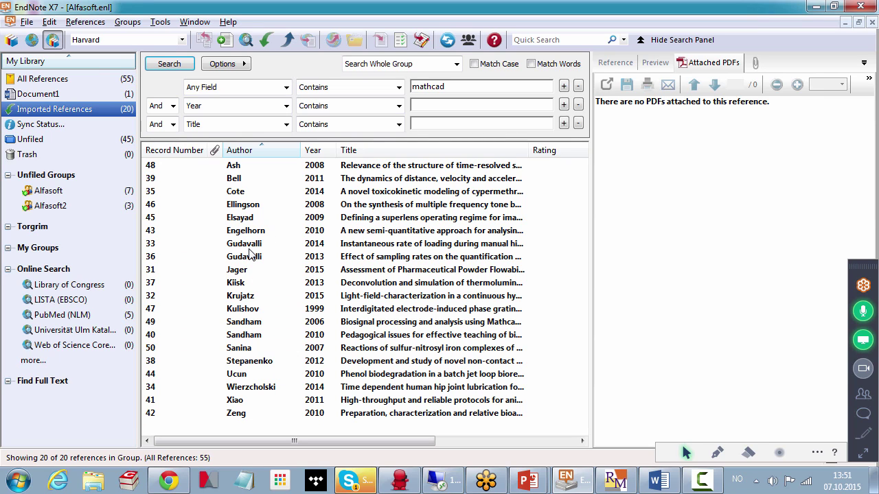
pyautogui.click(79, 96)
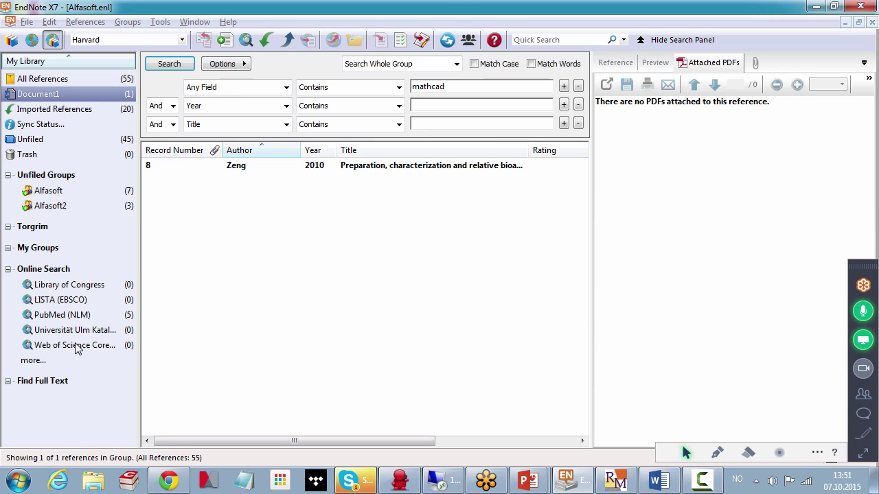
pyautogui.hotkey('alt', 'Tab')
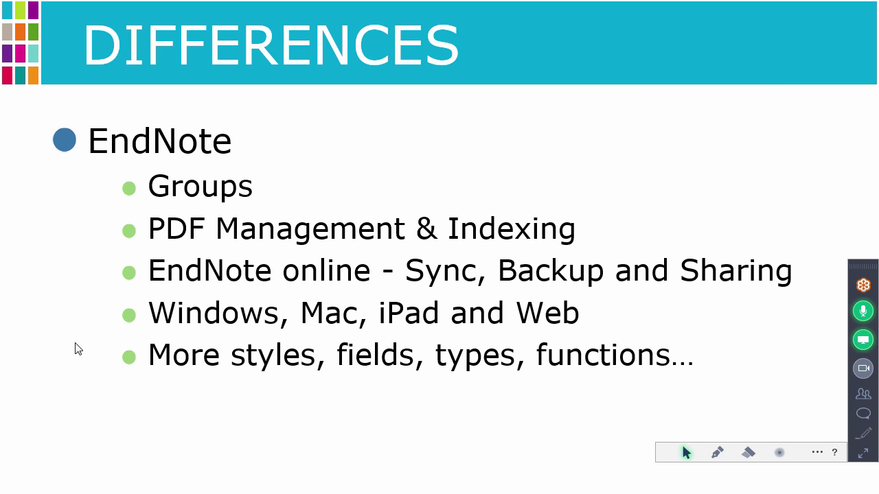
pyautogui.hotkey('alt', 'Tab')
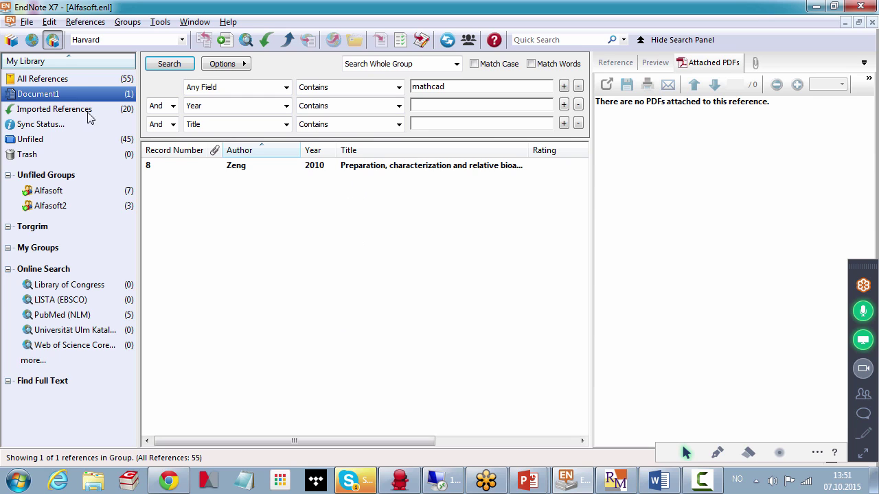
pyautogui.click(87, 81)
pyautogui.click(378, 232)
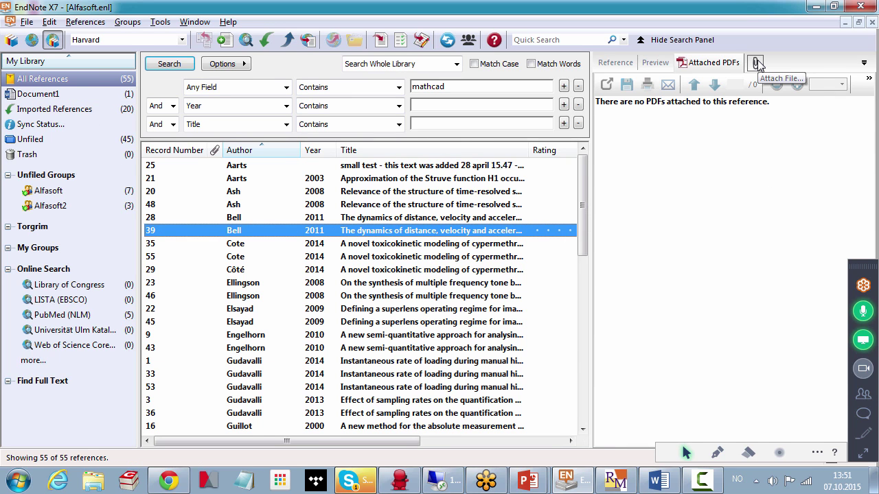
# Attach Bavil-2011-Prevalence of signif.pdf from the PDF med DOI folder to record 39 via File Attachments
pyautogui.click(86, 22)
pyautogui.moveTo(148, 134)
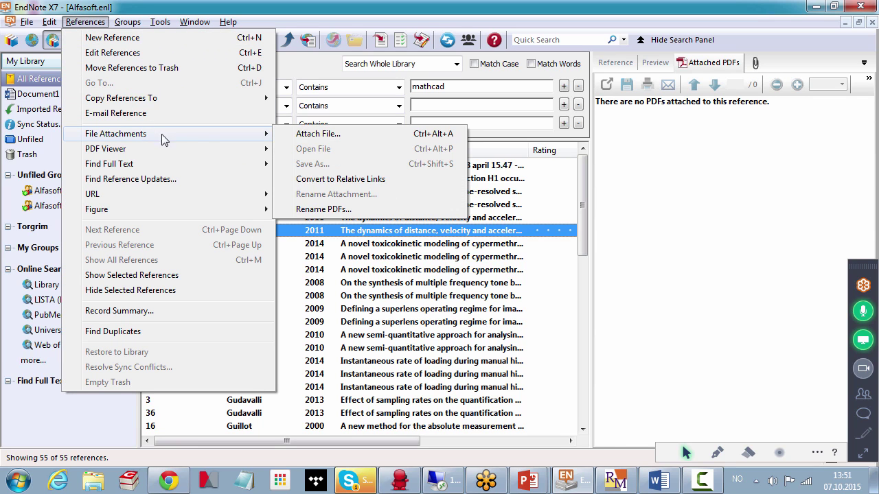
pyautogui.click(320, 136)
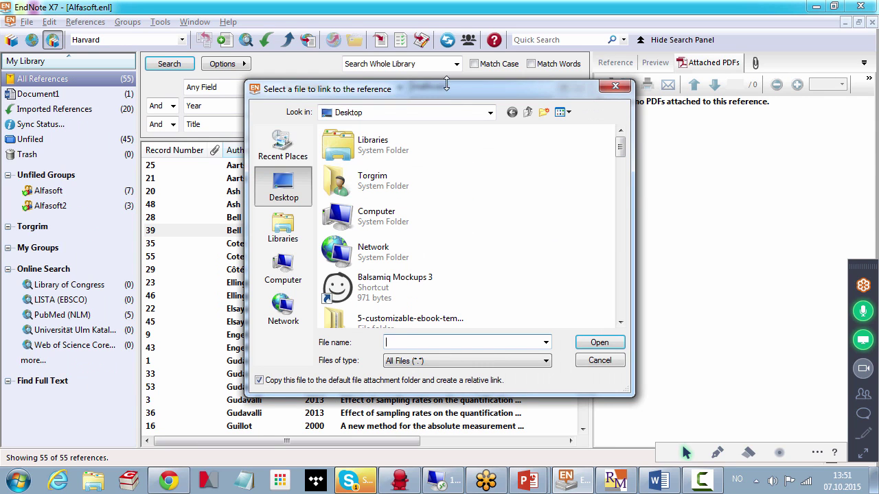
pyautogui.moveTo(595, 160); pyautogui.dragTo(587, 216)
pyautogui.scroll(-2, 587, 217)
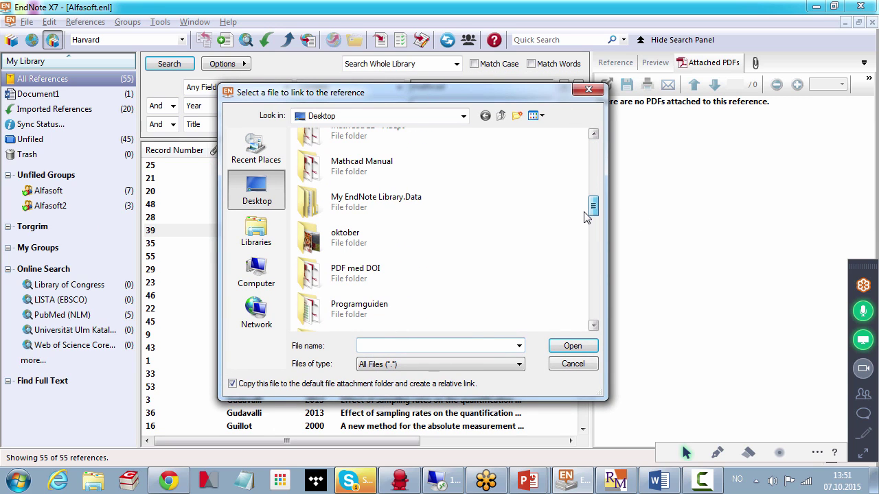
pyautogui.scroll(-1, 587, 216)
pyautogui.doubleClick(323, 249)
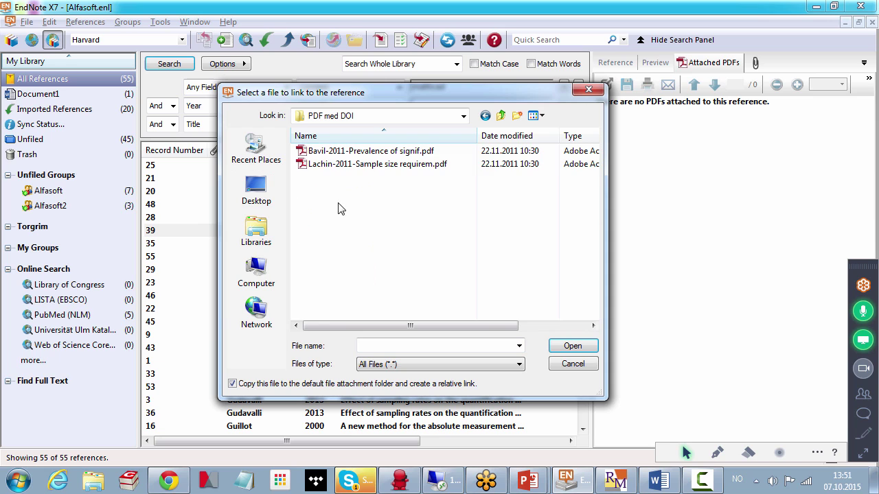
pyautogui.click(320, 151)
pyautogui.click(570, 348)
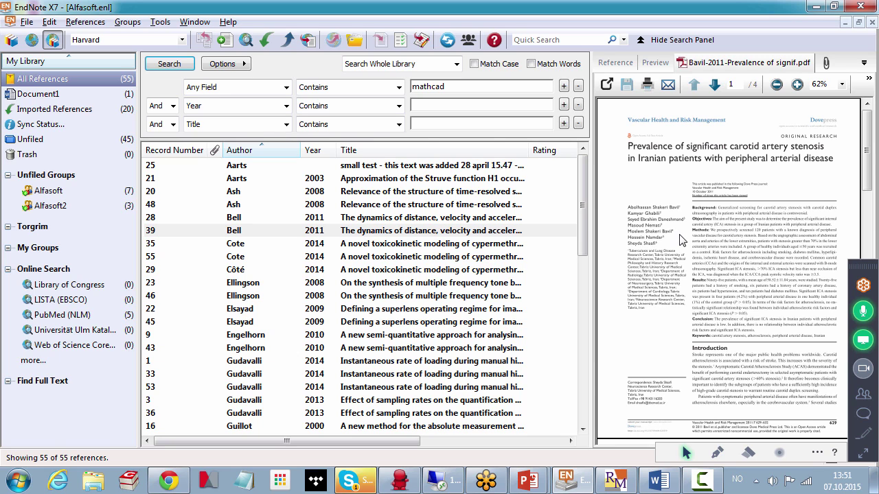
# Open the attached Bavil-2011 PDF in a separate window and look over its first page
pyautogui.click(607, 86)
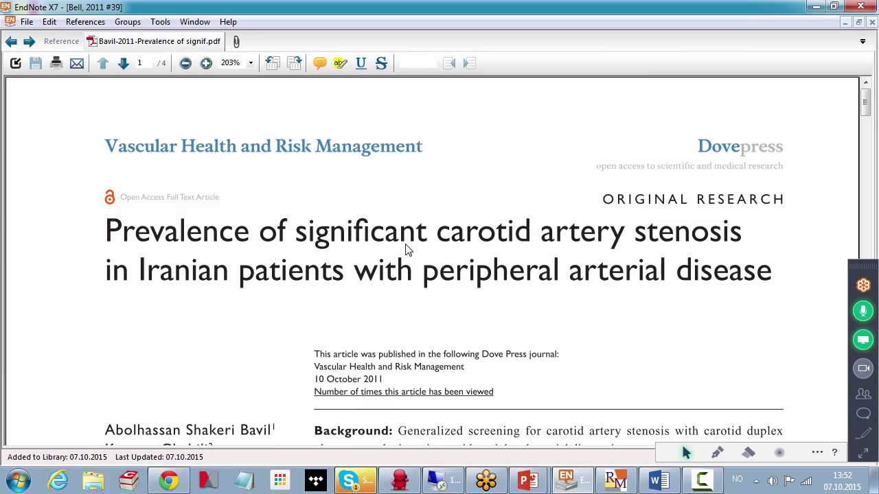
pyautogui.scroll(-1, 450, 241)
pyautogui.scroll(-6, 451, 241)
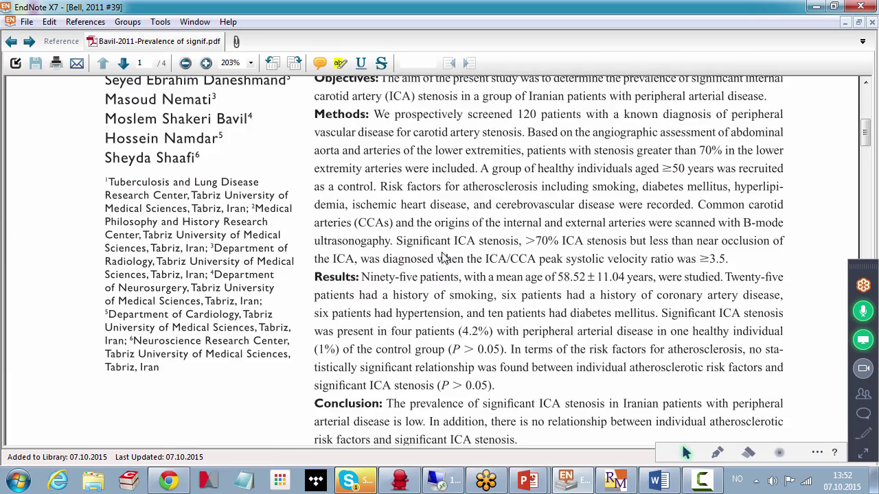
pyautogui.scroll(2, 440, 260)
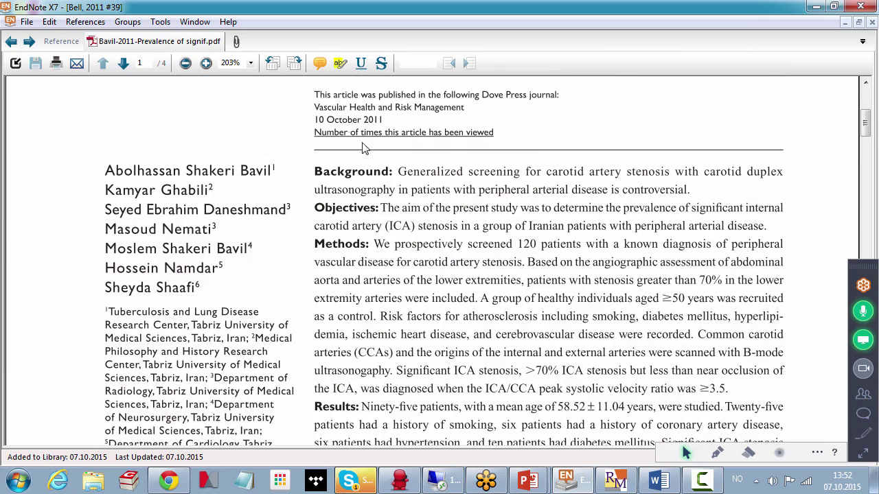
# Add a sticky note by the journal header with a signed comment, then close the PDF
pyautogui.click(319, 63)
pyautogui.click(539, 133)
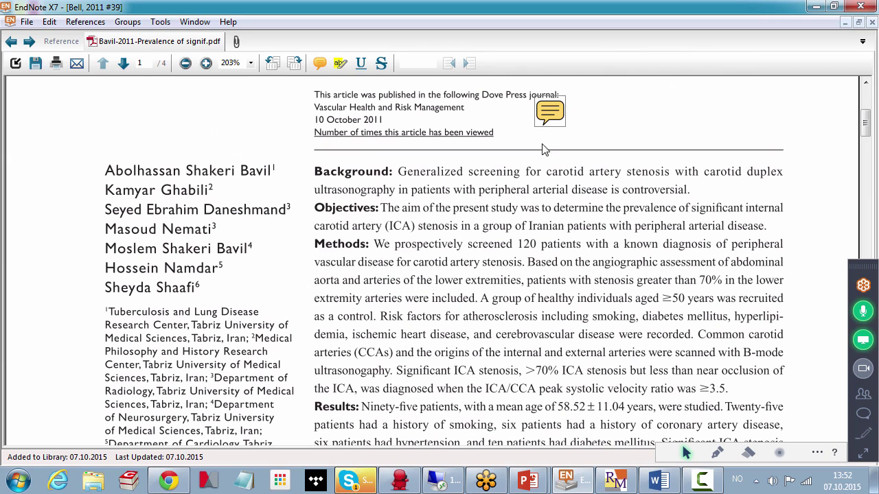
pyautogui.doubleClick(554, 108)
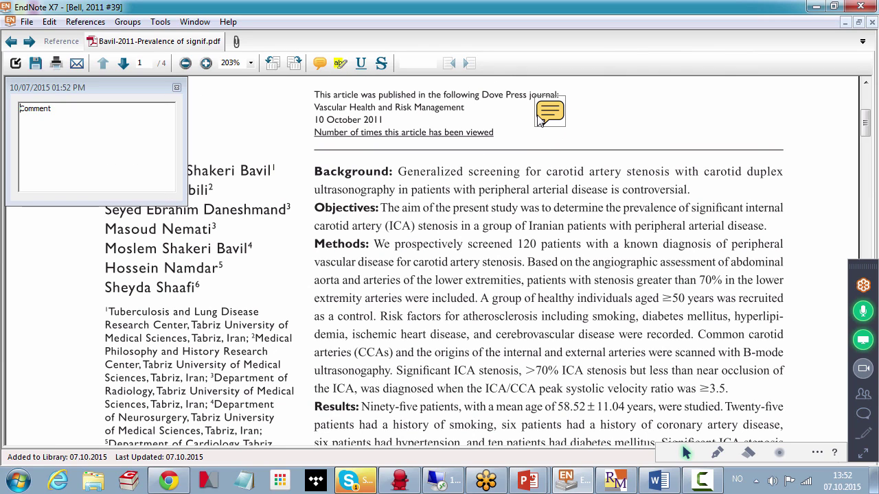
pyautogui.moveTo(59, 113); pyautogui.dragTo(4, 111)
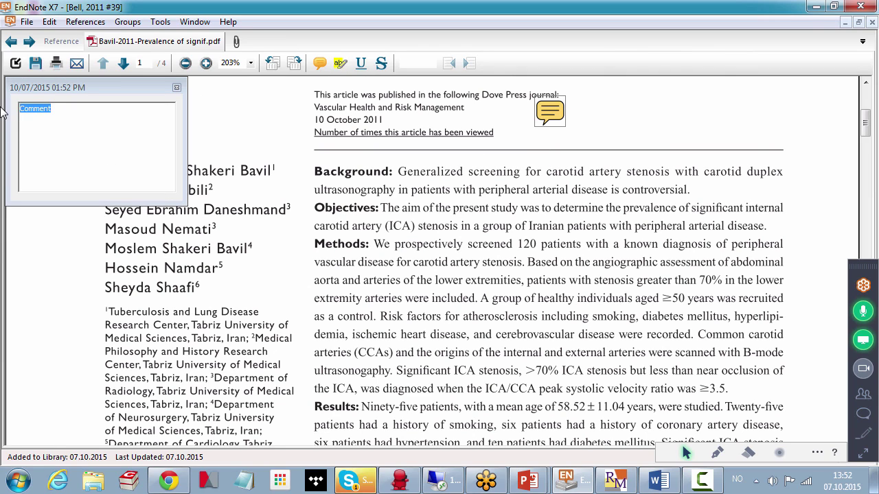
pyautogui.write('Here is a comment from Torgrim.')
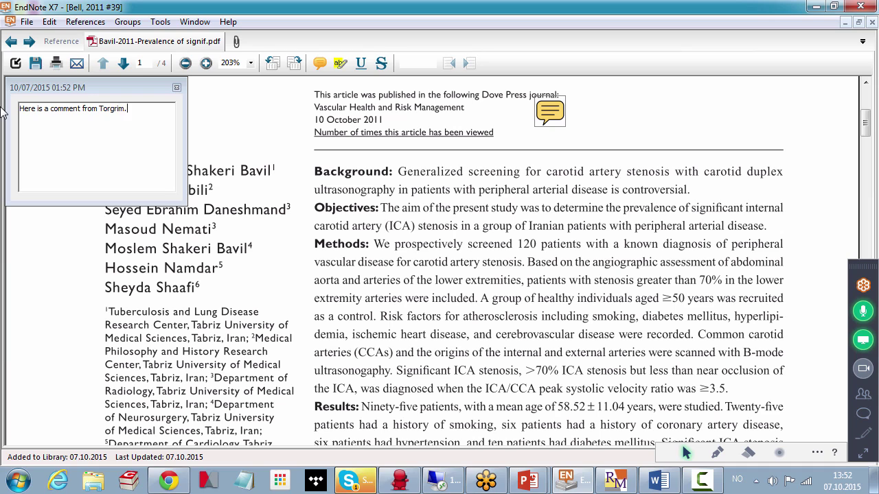
pyautogui.click(177, 87)
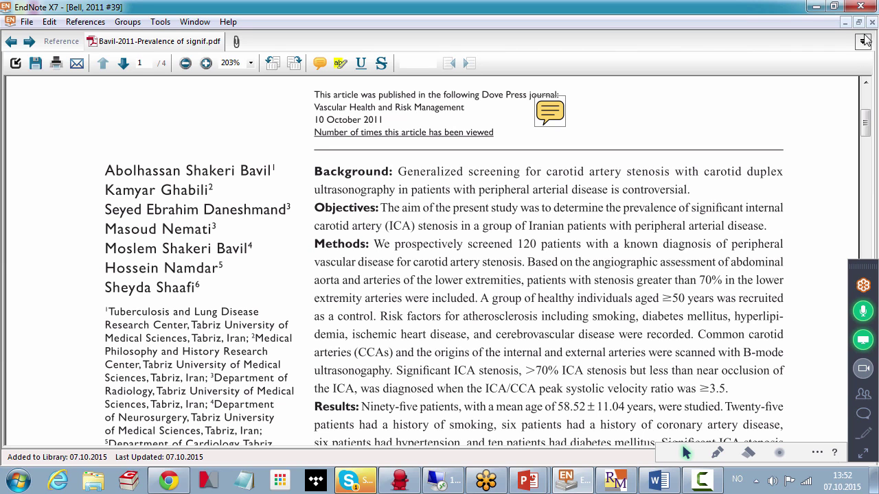
pyautogui.click(15, 63)
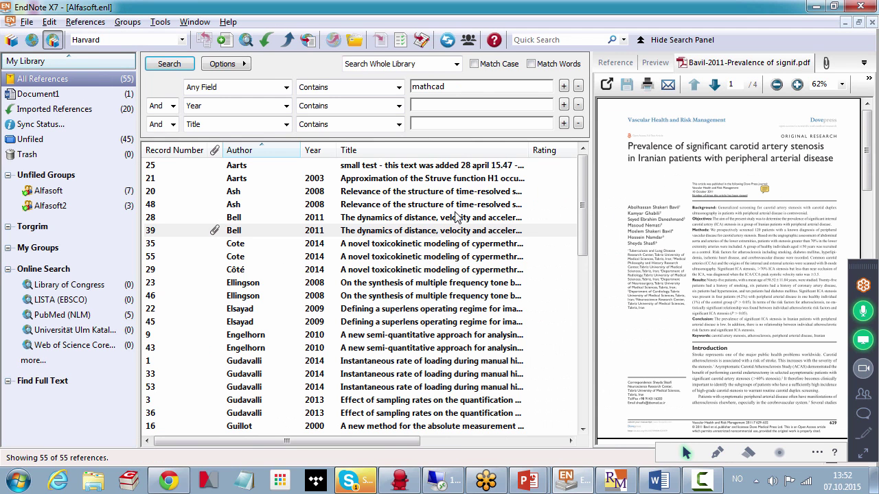
# Reselect Bell 2011, leave the search field on Any Field, and switch to the DIFFERENCES slide
pyautogui.click(417, 234)
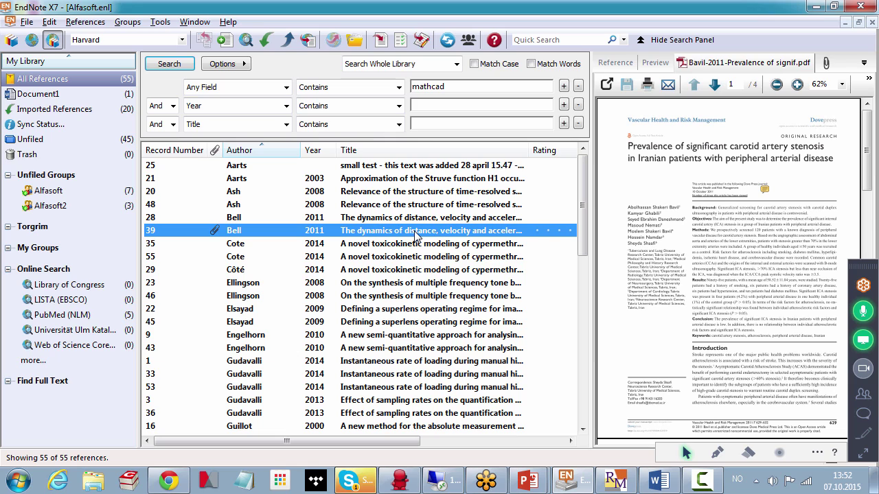
pyautogui.click(284, 90)
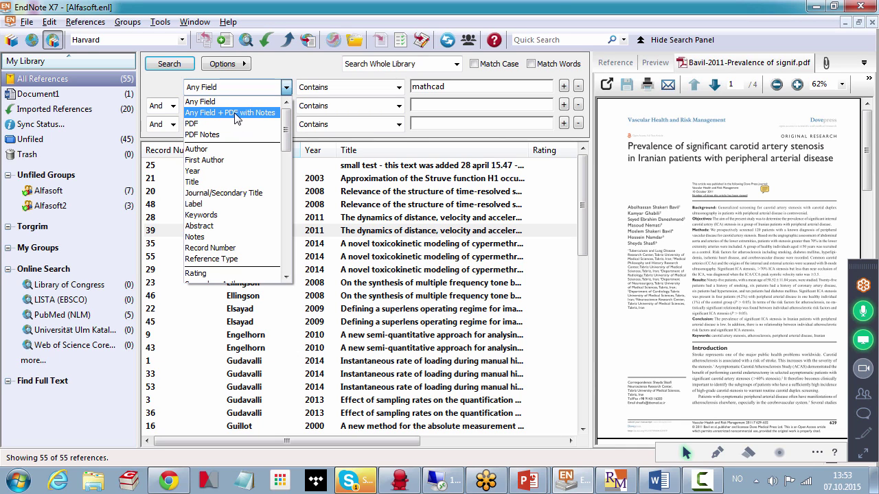
pyautogui.click(414, 234)
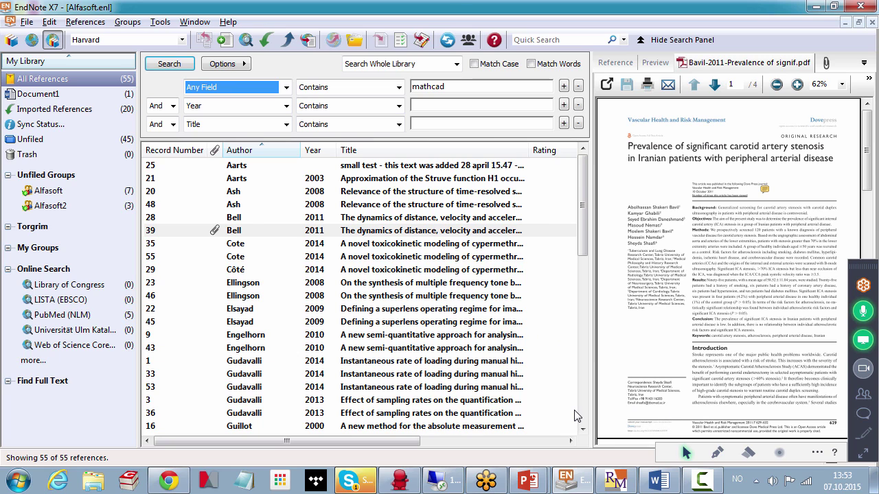
pyautogui.hotkey('alt', 'Tab')
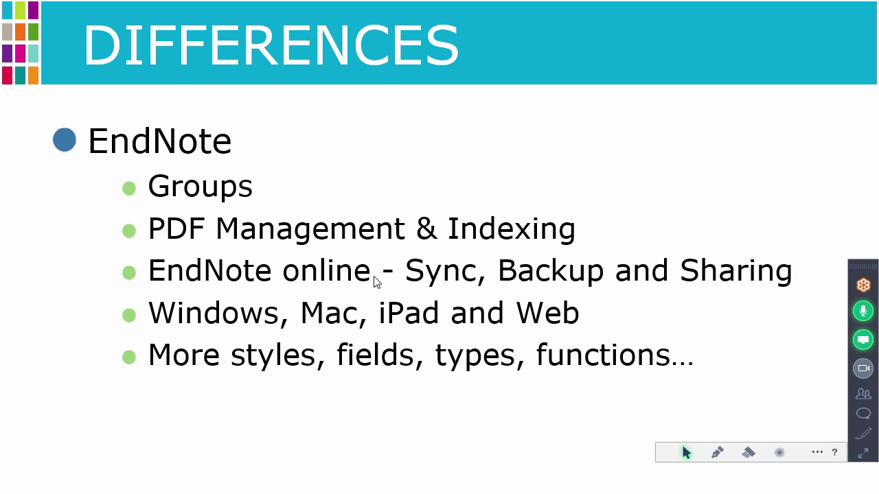
# Go to myendnoteweb.com in a new Chrome tab and log in to EndNote online
pyautogui.hotkey('alt', 'Tab')
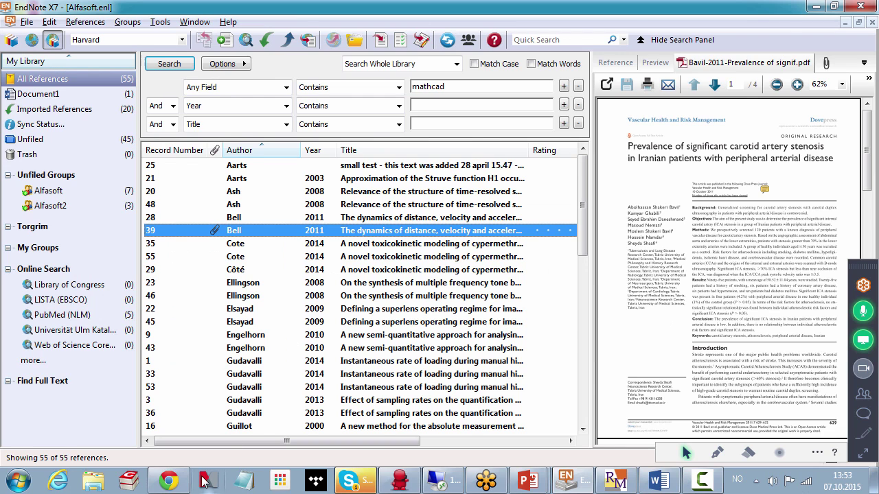
pyautogui.click(175, 482)
pyautogui.click(283, 12)
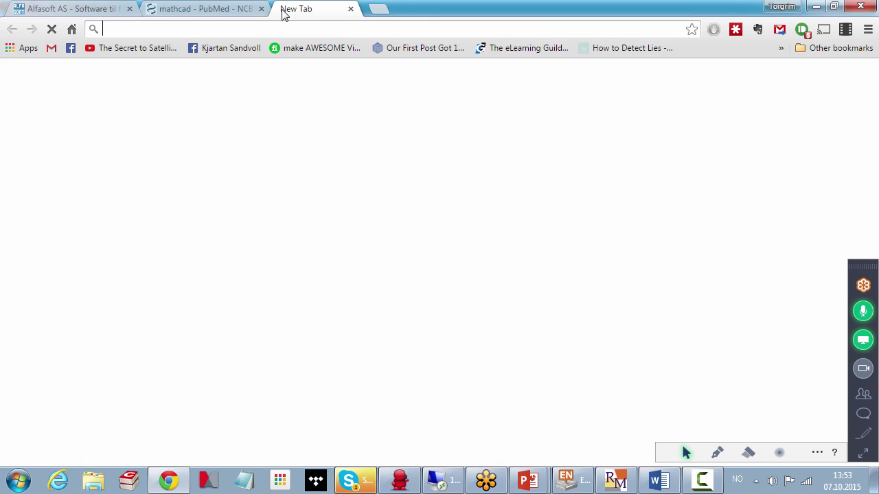
pyautogui.write('myenend')
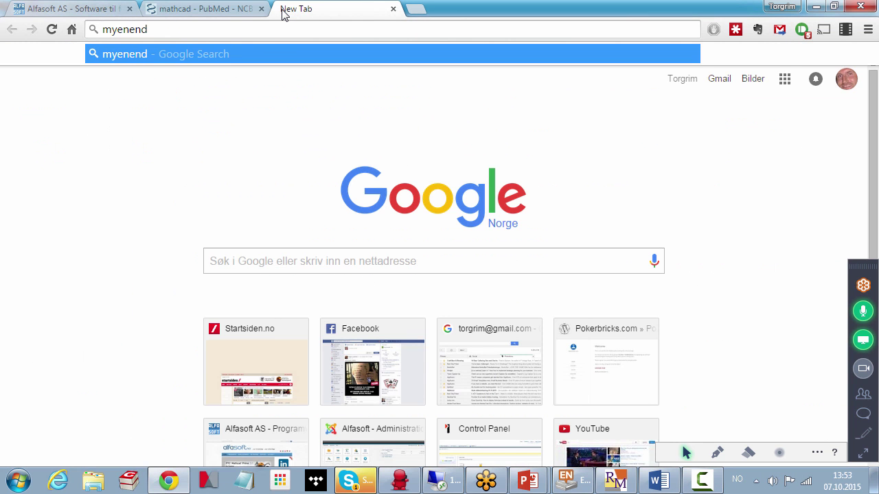
pyautogui.press('BackSpace')
pyautogui.press('BackSpace')
pyautogui.press('BackSpace')
pyautogui.press('BackSpace')
pyautogui.write('x')
pyautogui.press('BackSpace')
pyautogui.write('n')
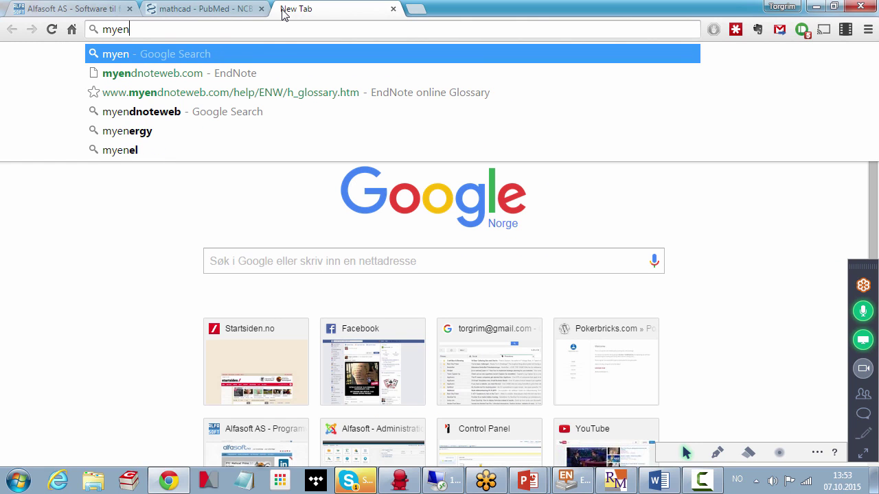
pyautogui.write('dnoteweb.c')
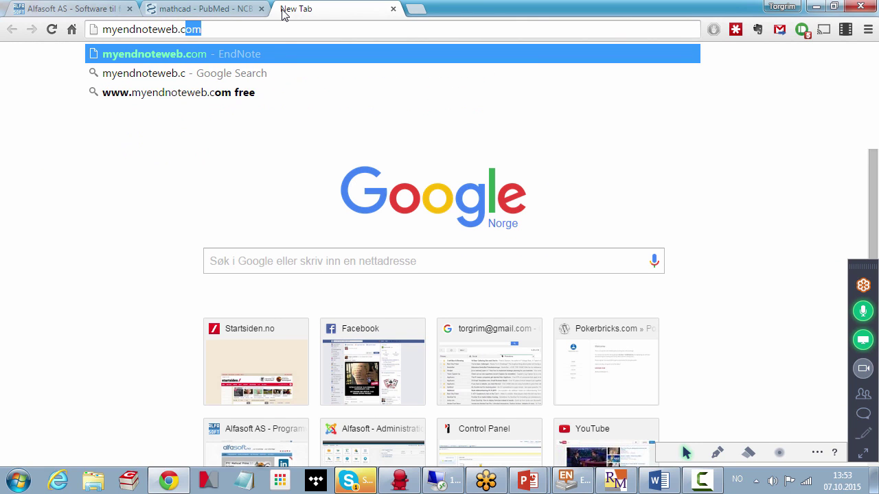
pyautogui.press('Return')
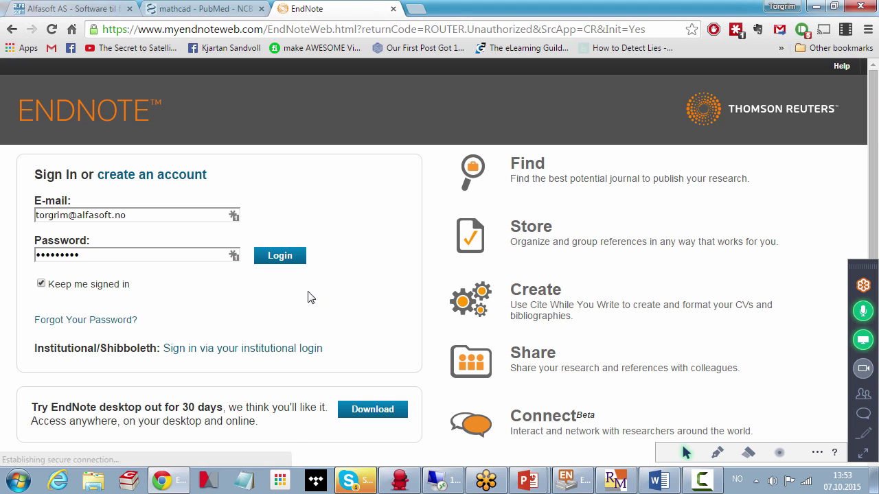
pyautogui.click(274, 257)
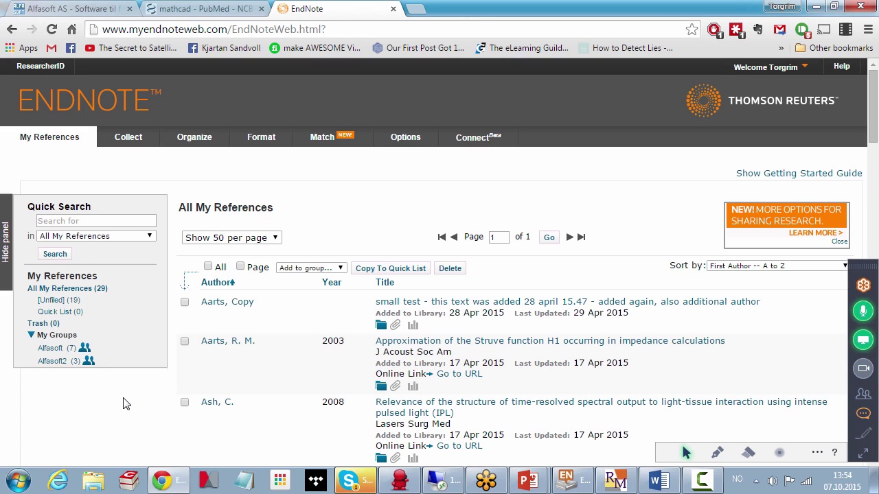
# Check the Alfasoft group's read & write sharing in Manage My Groups, then return to EndNote X7
pyautogui.moveTo(200, 140)
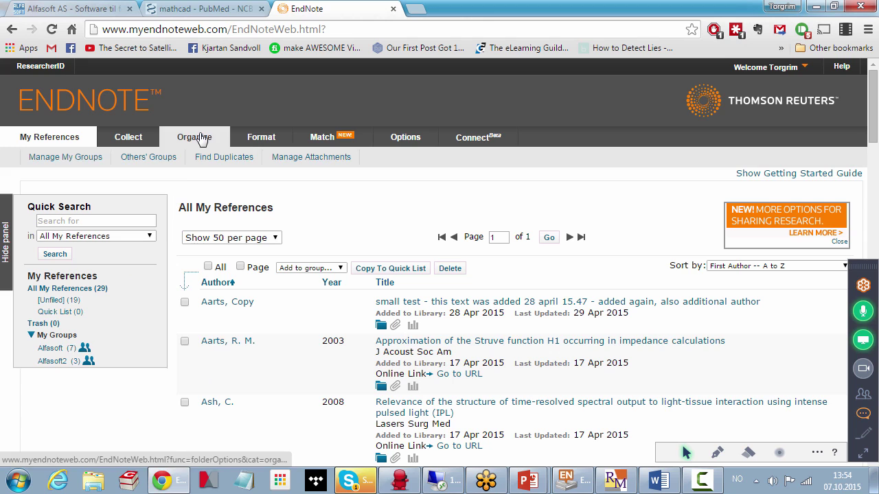
pyautogui.click(91, 156)
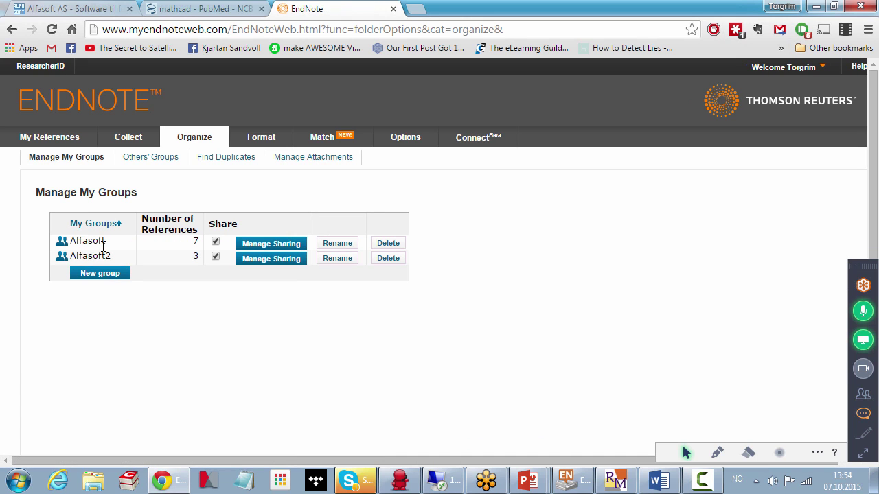
pyautogui.click(298, 246)
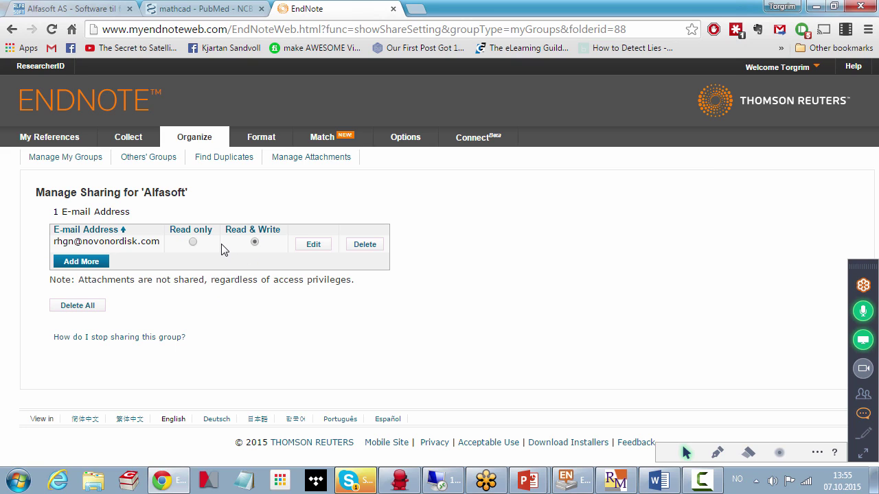
pyautogui.click(40, 140)
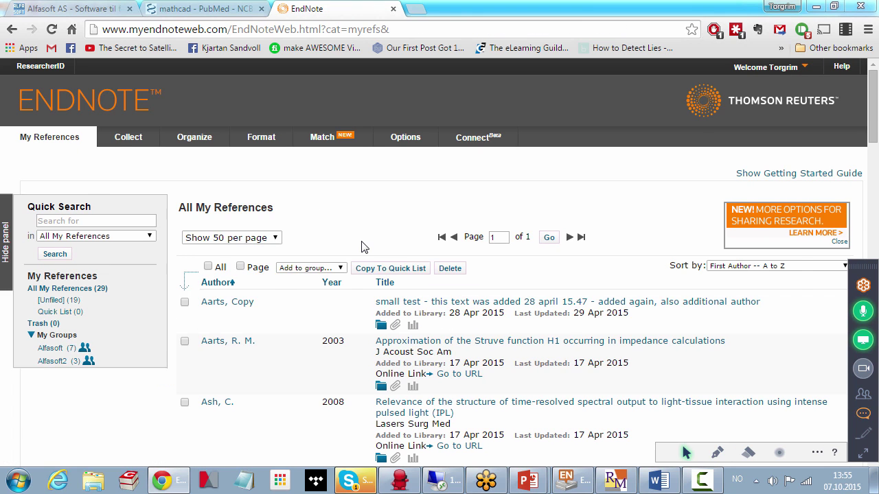
pyautogui.hotkey('alt', 'Tab')
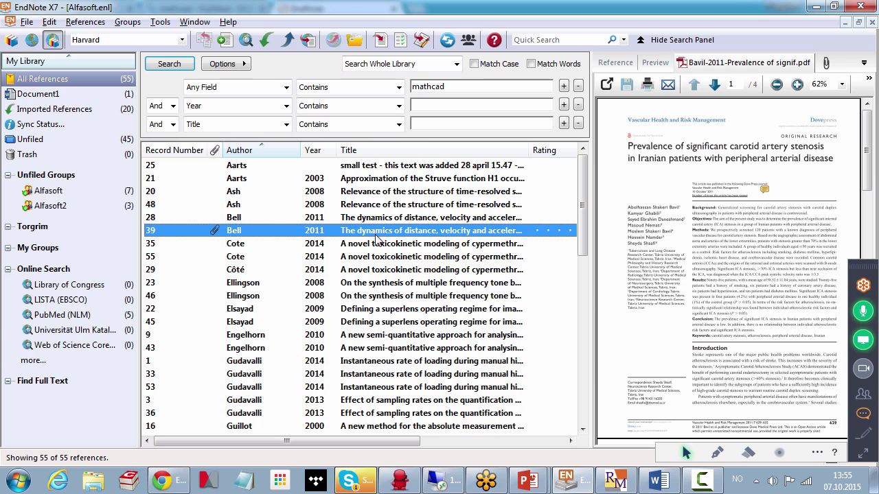
pyautogui.hotkey('alt', 'Tab')
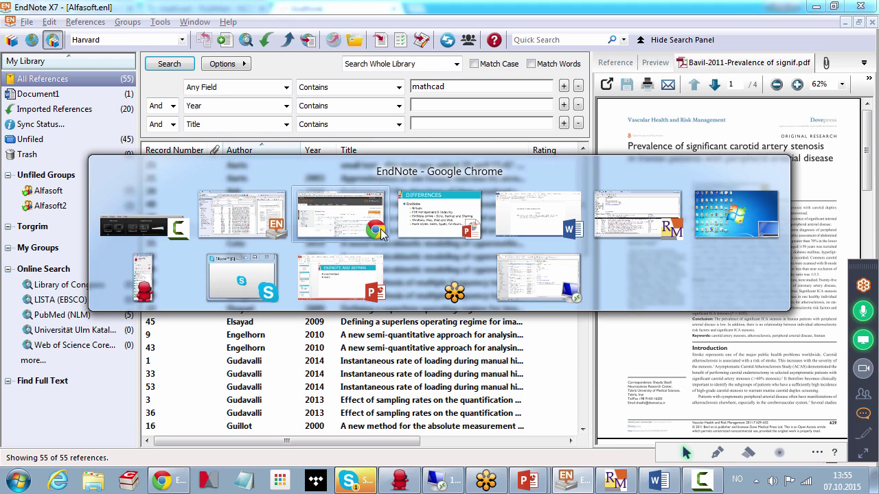
pyautogui.hotkey('alt', 'Tab')
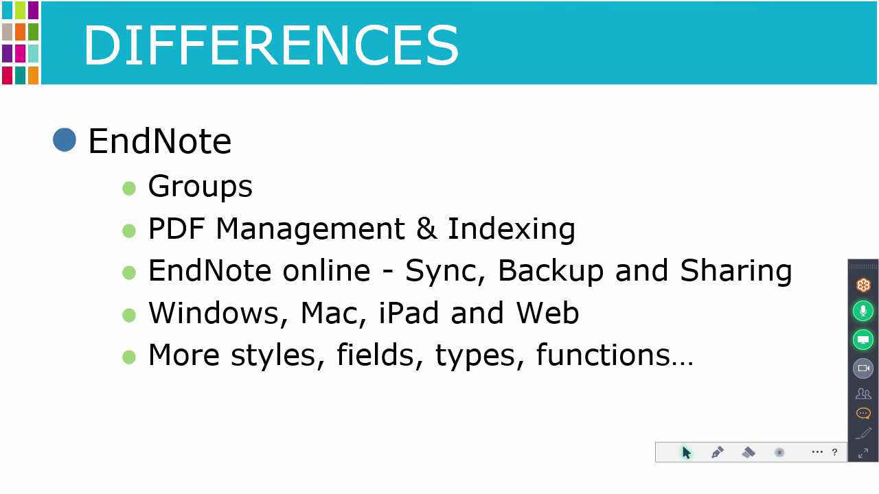
pyautogui.hotkey('alt', 'Tab')
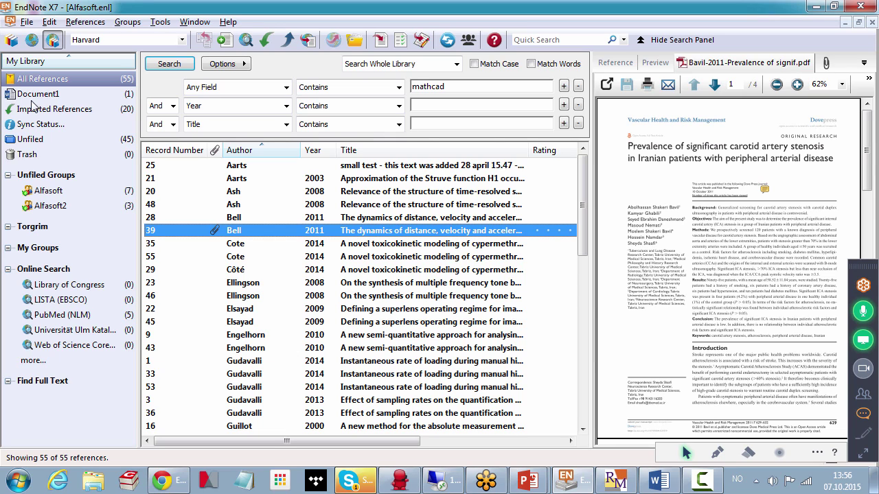
# Review whom the whole library is shared with under File > Share, then close it
pyautogui.click(26, 22)
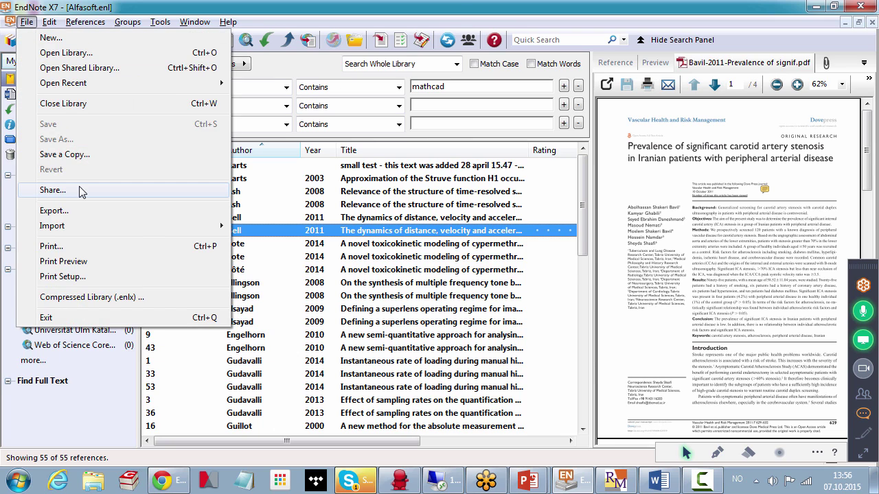
pyautogui.click(79, 187)
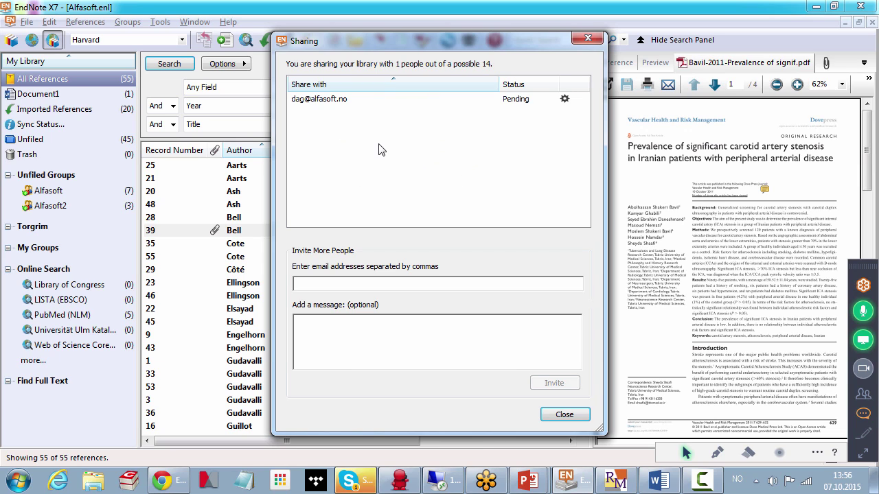
pyautogui.click(558, 415)
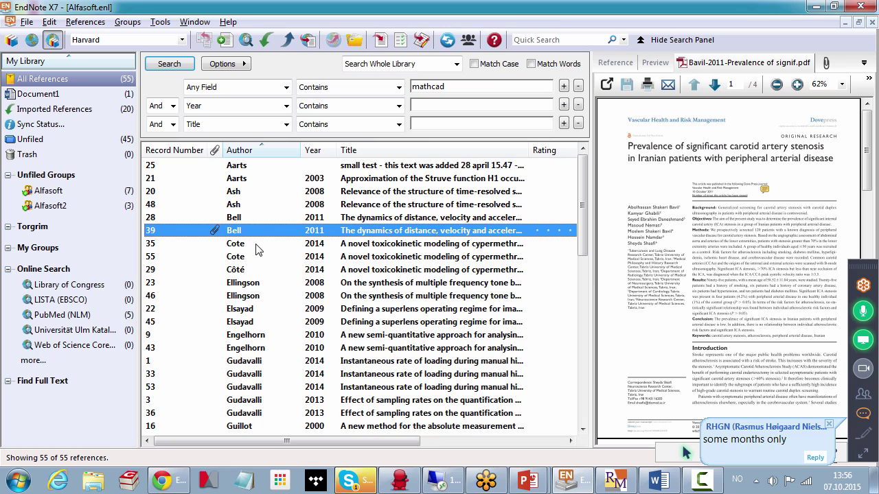
# Check the available shared libraries without opening one, then return to the DIFFERENCES slide
pyautogui.click(26, 22)
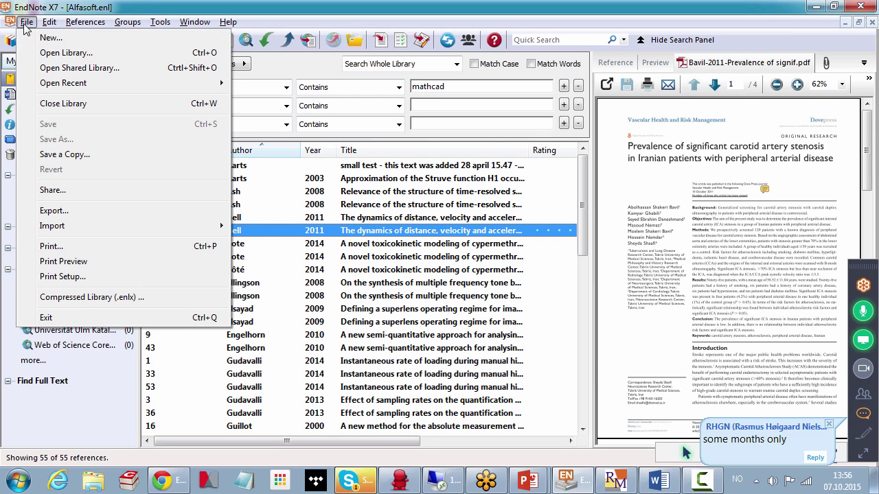
pyautogui.click(55, 73)
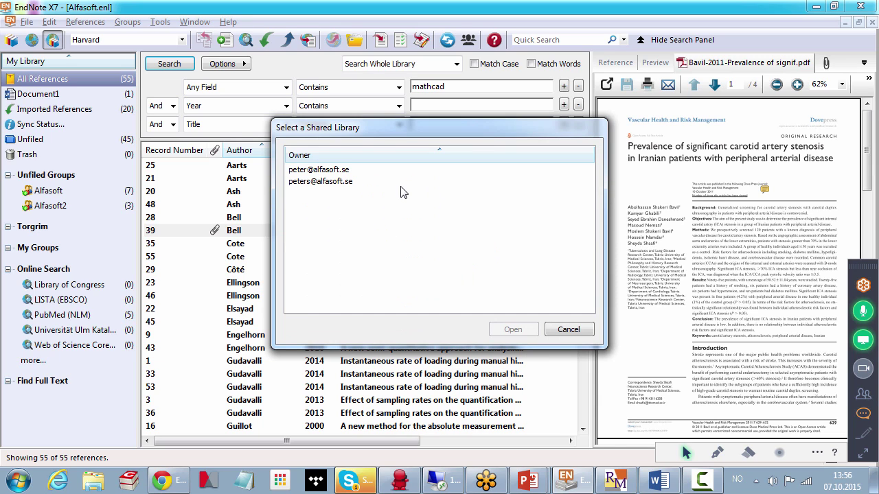
pyautogui.click(568, 330)
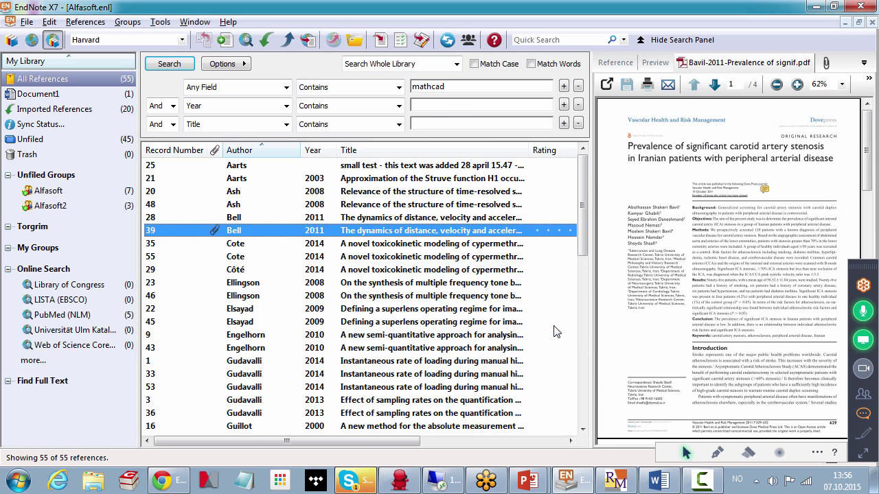
pyautogui.hotkey('alt', 'Tab')
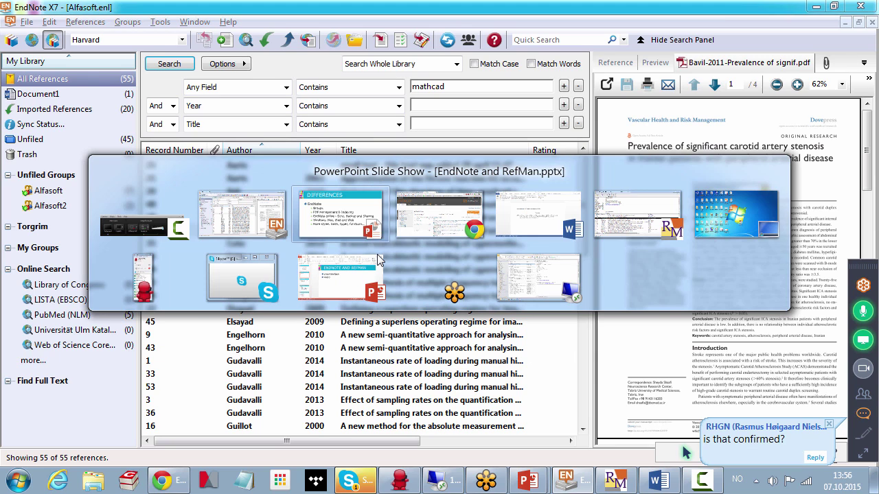
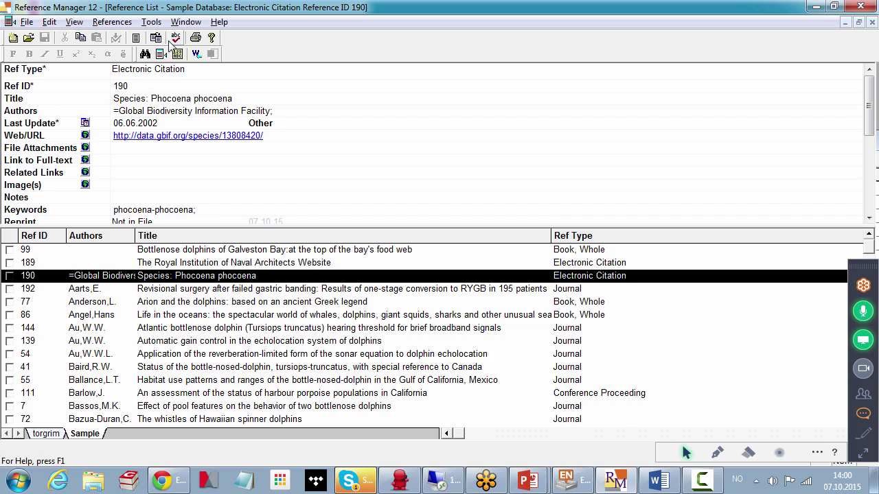
# Close Reference Manager and switch back to the EndNote X7 window
pyautogui.click(861, 9)
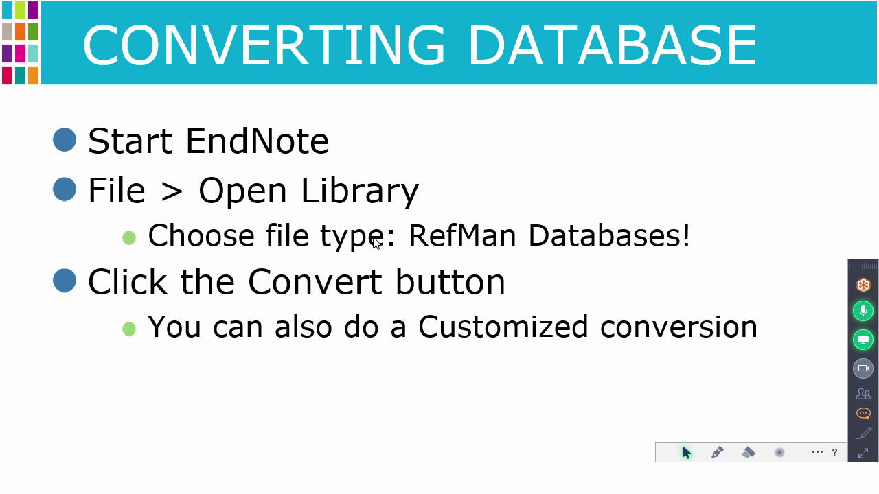
pyautogui.hotkey('alt', 'Tab')
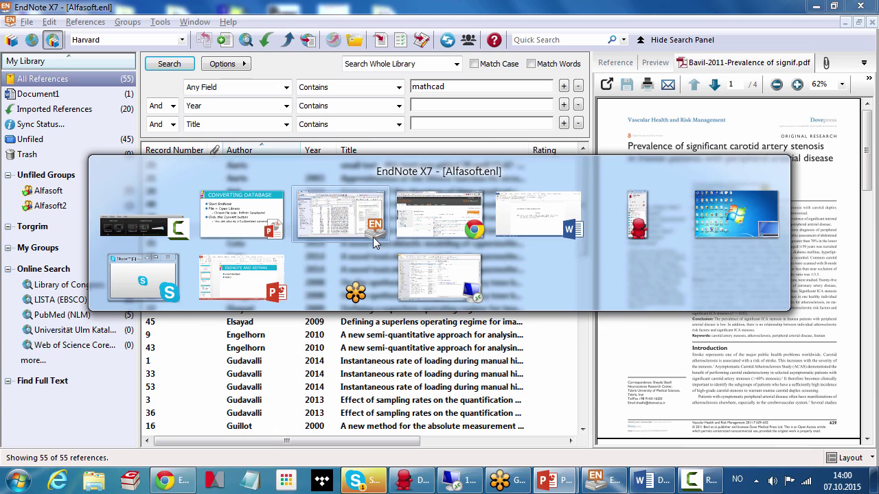
# Close the Alfasoft.enl library window, leaving EndNote X7 with no library open
pyautogui.click(373, 237)
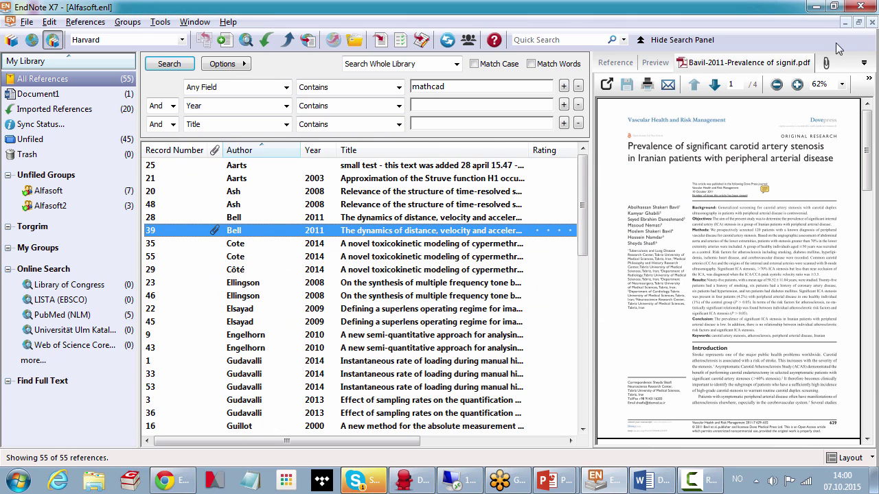
pyautogui.click(873, 22)
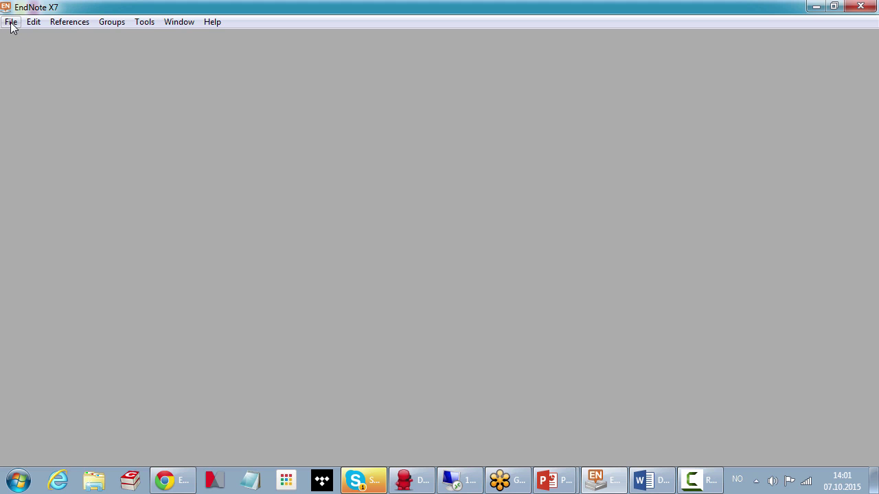
# Start opening a library with the file type set to Reference Manager Databases
pyautogui.click(11, 26)
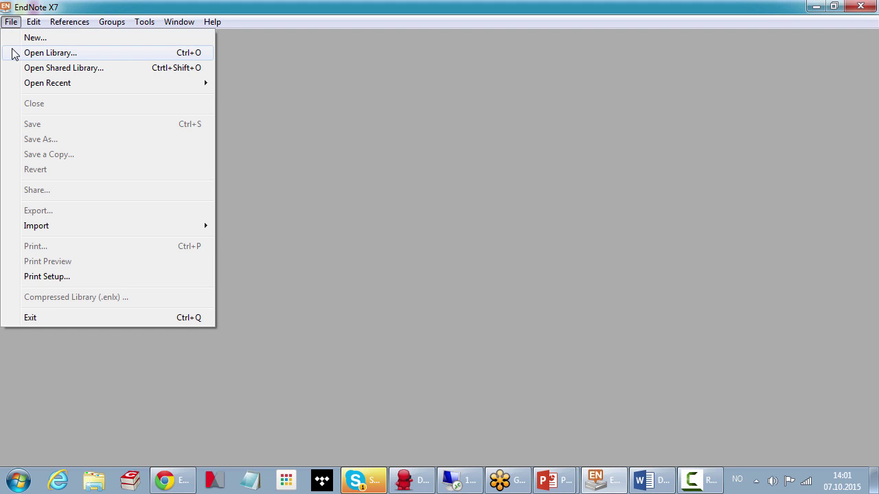
pyautogui.click(15, 53)
pyautogui.moveTo(395, 81); pyautogui.dragTo(385, 50)
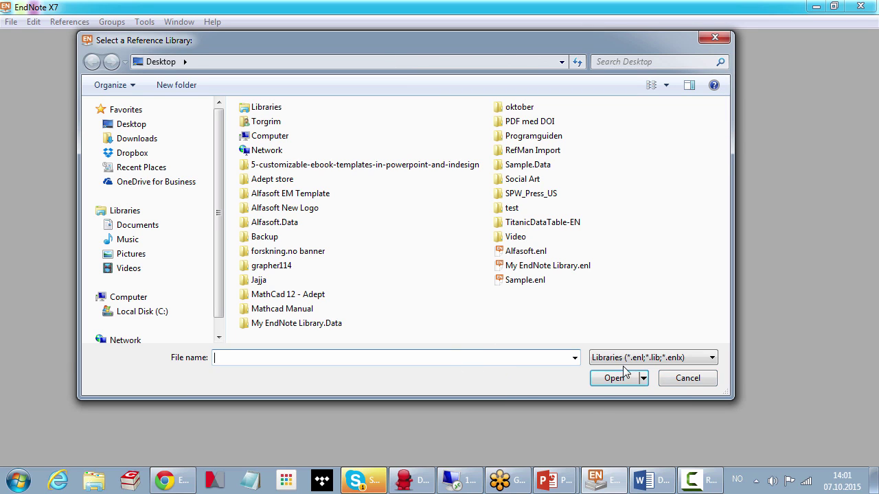
pyautogui.click(702, 360)
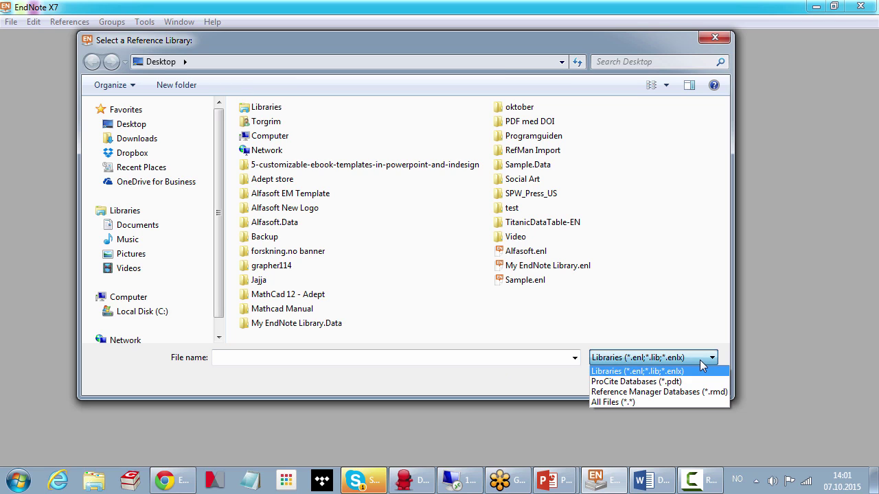
pyautogui.click(651, 392)
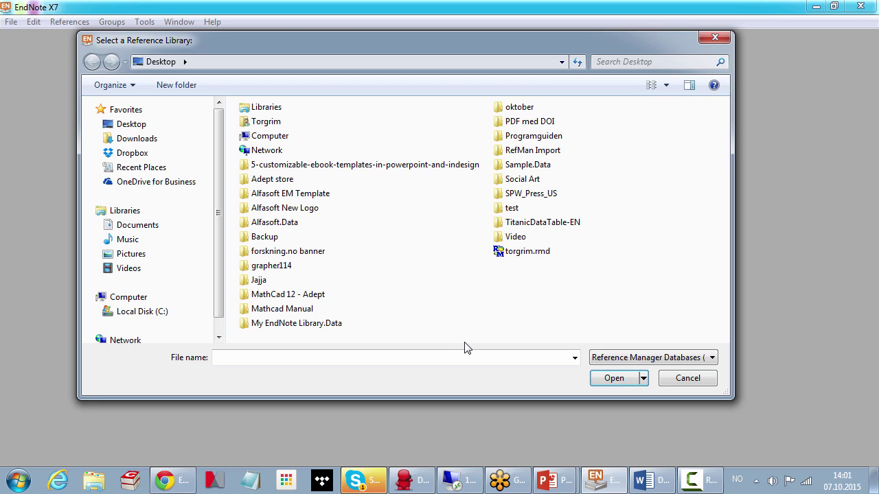
# Browse to the Reference Manager 12 Database folder and open Sample.rmd
pyautogui.click(145, 311)
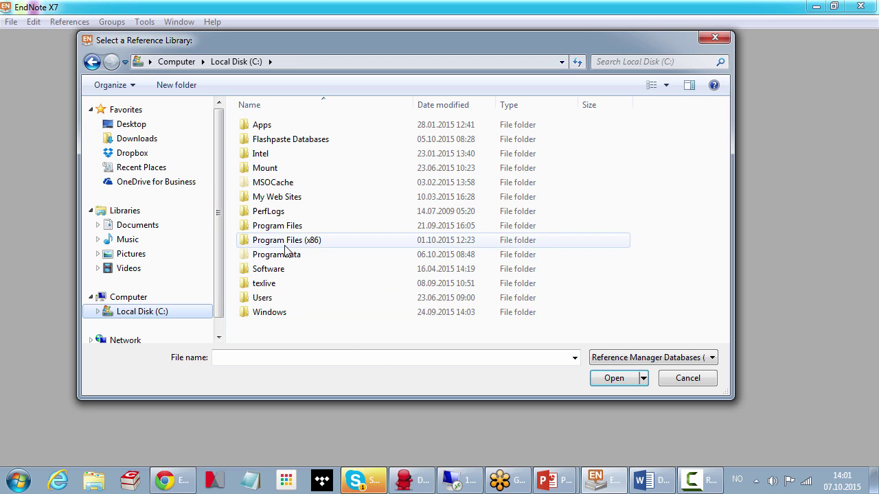
pyautogui.click(273, 242)
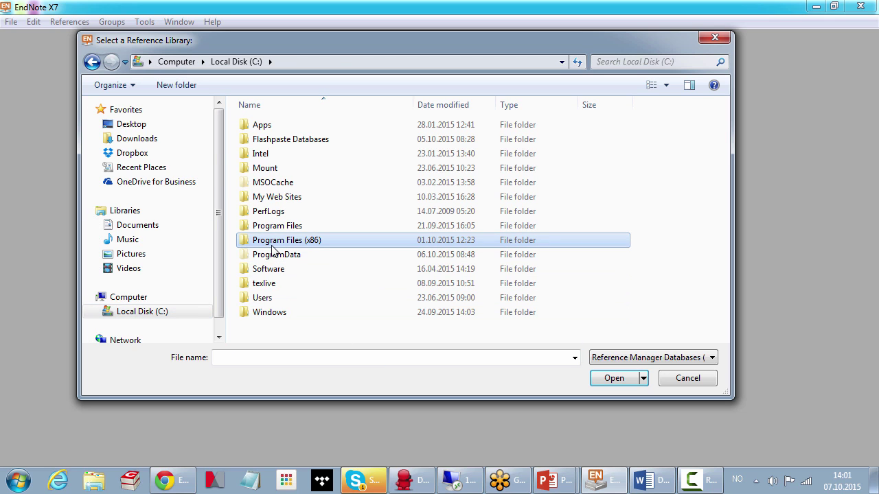
pyautogui.doubleClick(272, 247)
pyautogui.scroll(-8, 347, 296)
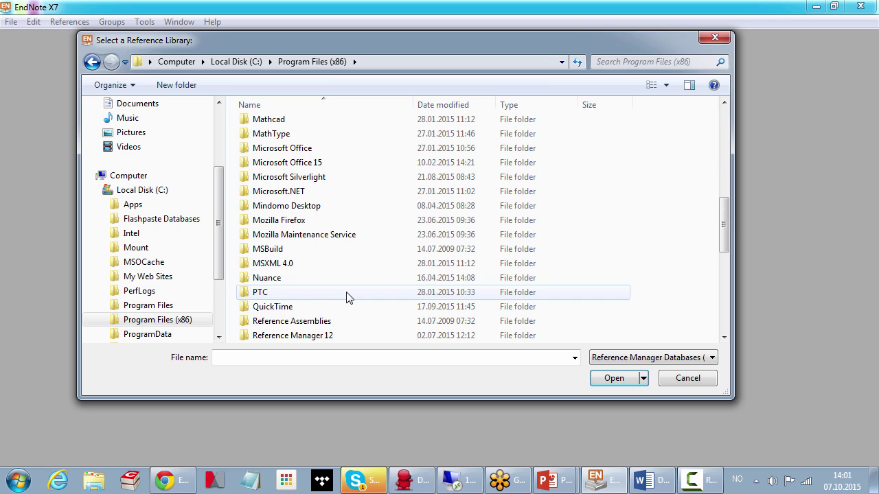
pyautogui.scroll(-2, 347, 296)
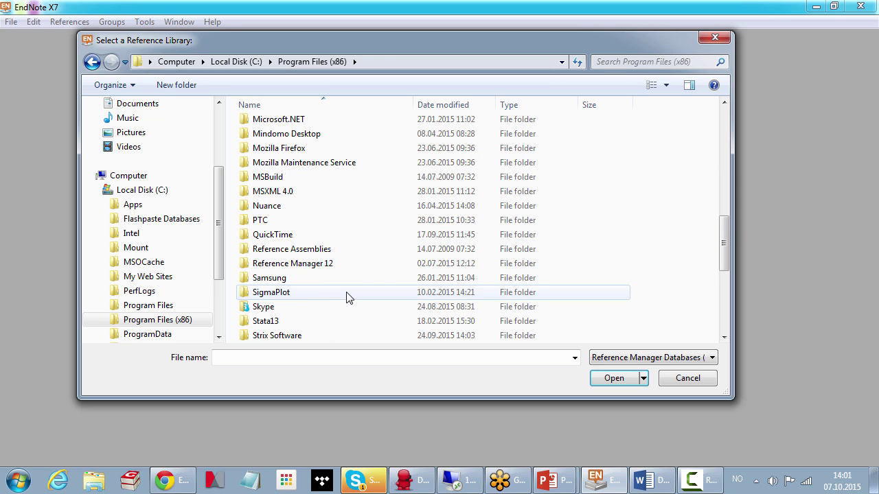
pyautogui.doubleClick(341, 262)
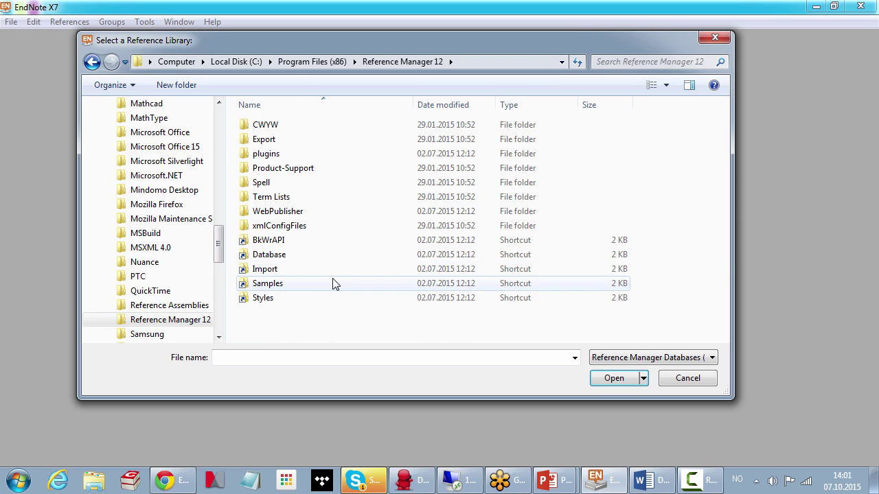
pyautogui.click(294, 246)
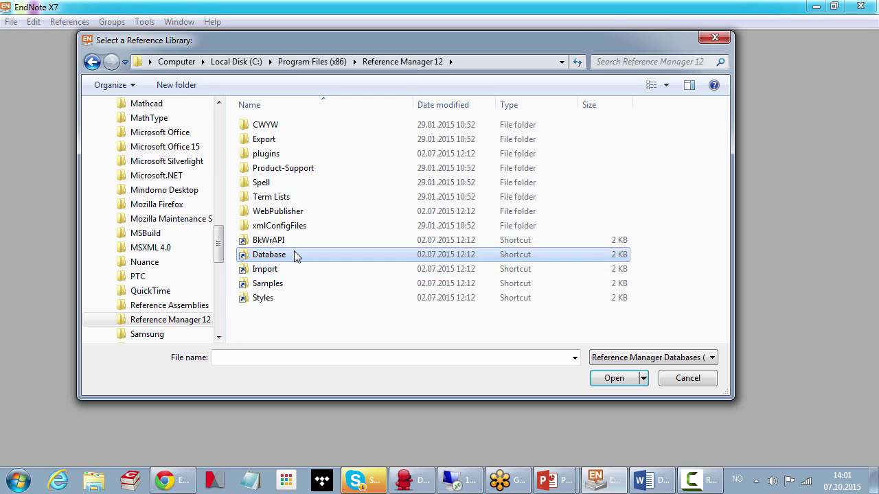
pyautogui.doubleClick(294, 254)
pyautogui.click(289, 130)
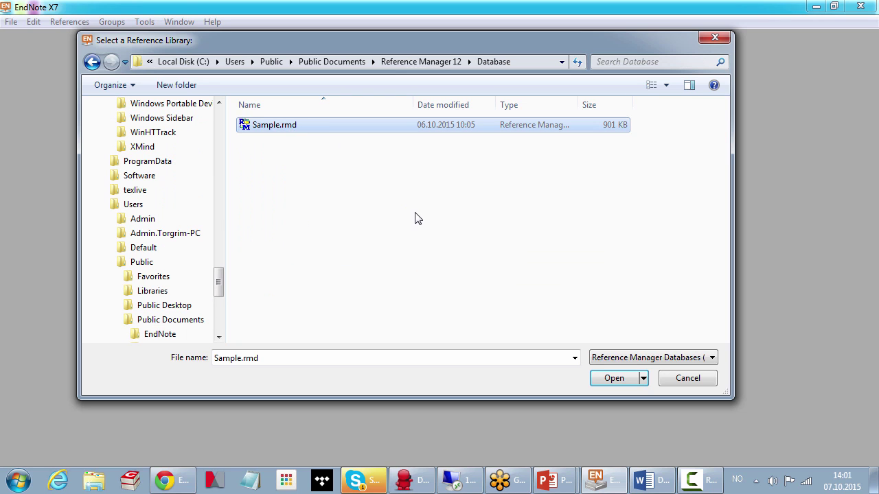
pyautogui.click(607, 380)
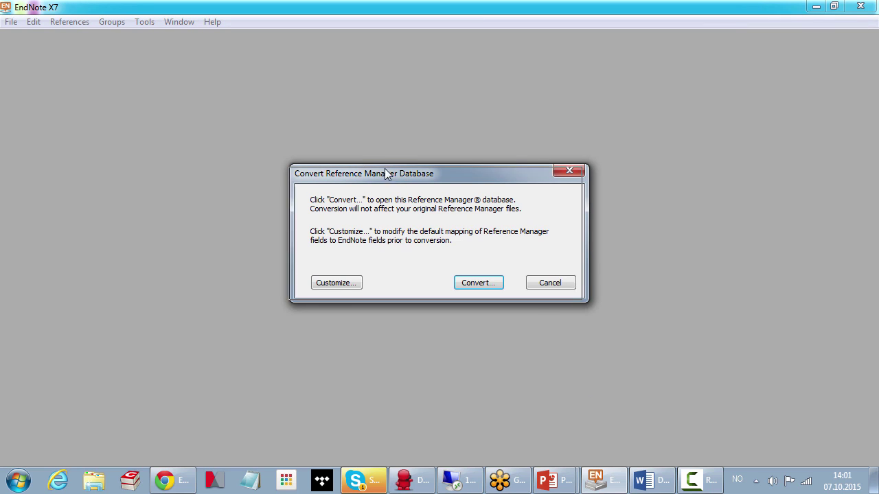
# Review the Customize field mapping without changes, then convert Sample.rmd
pyautogui.moveTo(443, 173); pyautogui.dragTo(413, 150)
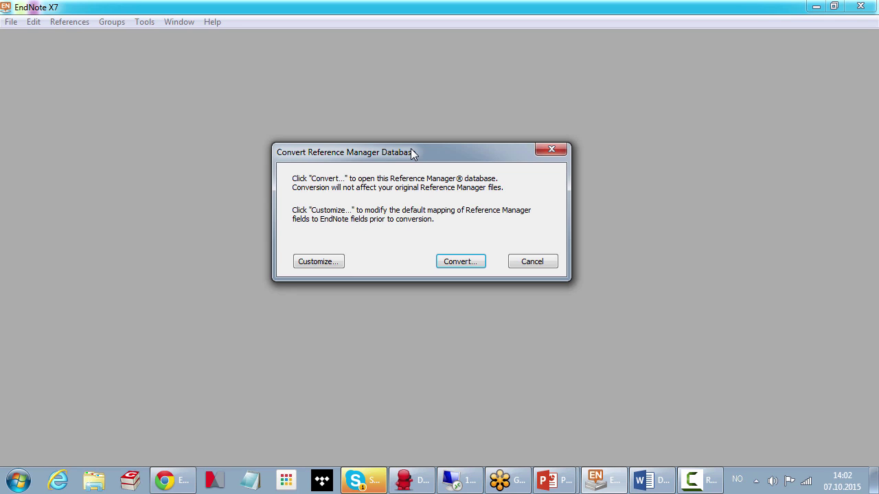
pyautogui.click(332, 268)
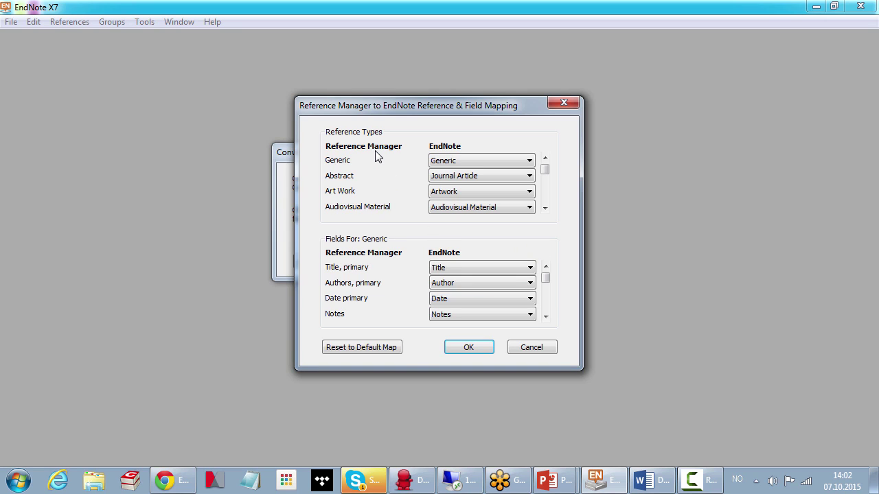
pyautogui.click(542, 352)
pyautogui.moveTo(423, 154); pyautogui.dragTo(412, 157)
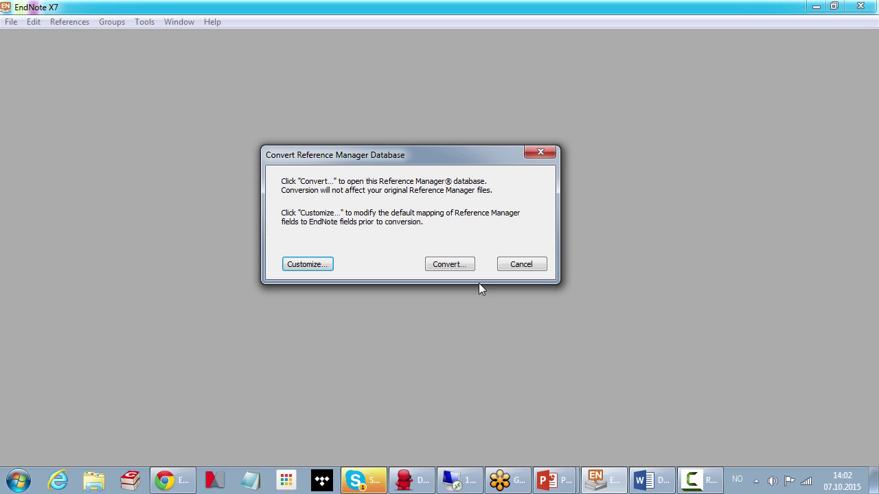
pyautogui.click(449, 265)
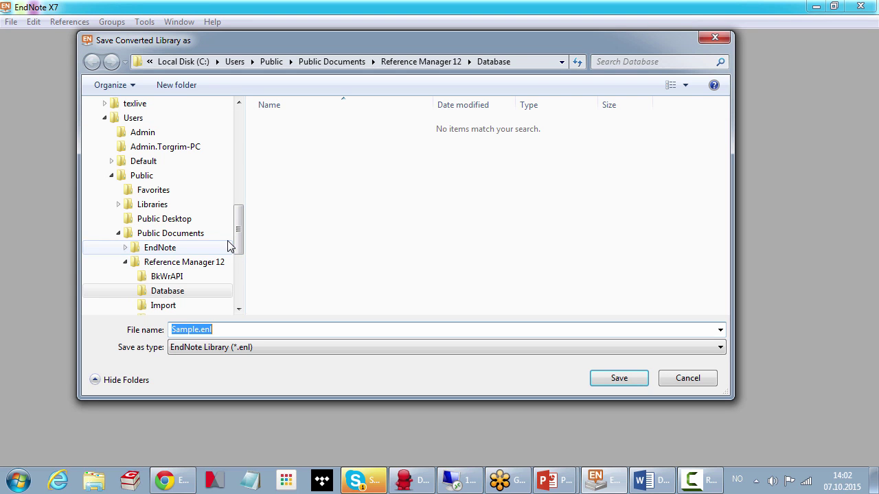
# Save the converted library to the Desktop as Sample Novo.enl, keeping the existing Sample.enl
pyautogui.moveTo(240, 240); pyautogui.dragTo(240, 145)
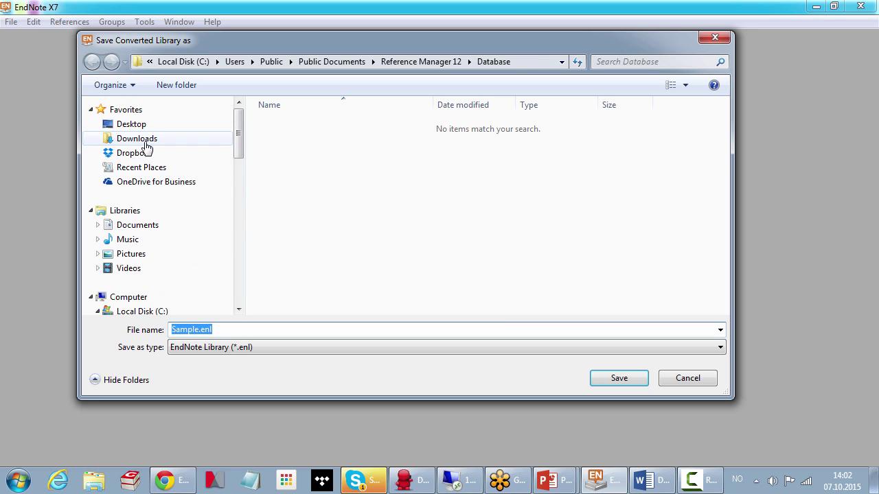
pyautogui.click(123, 124)
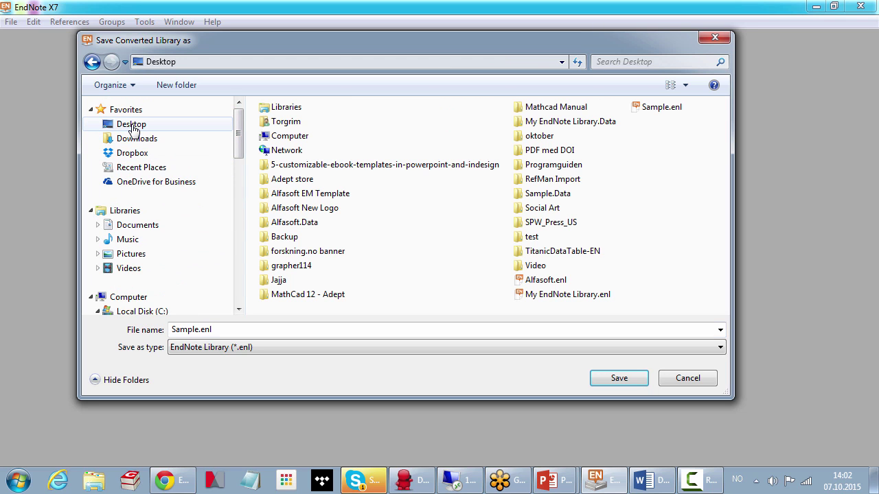
pyautogui.click(632, 379)
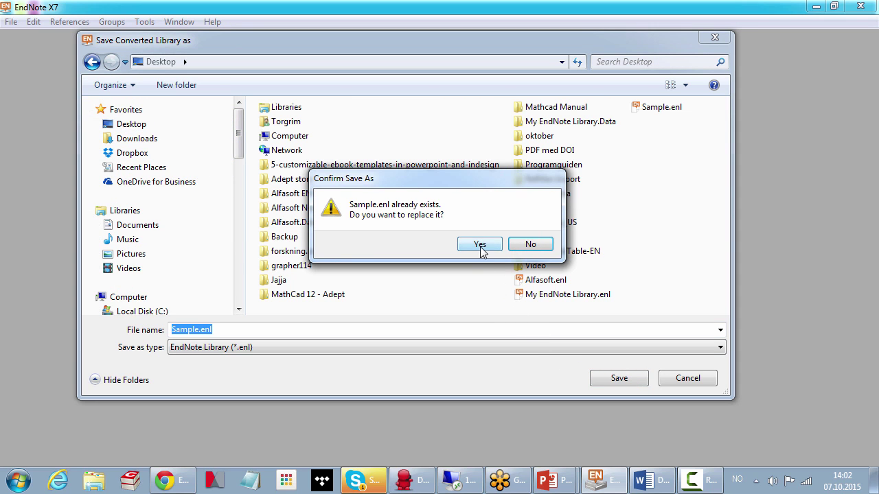
pyautogui.click(529, 246)
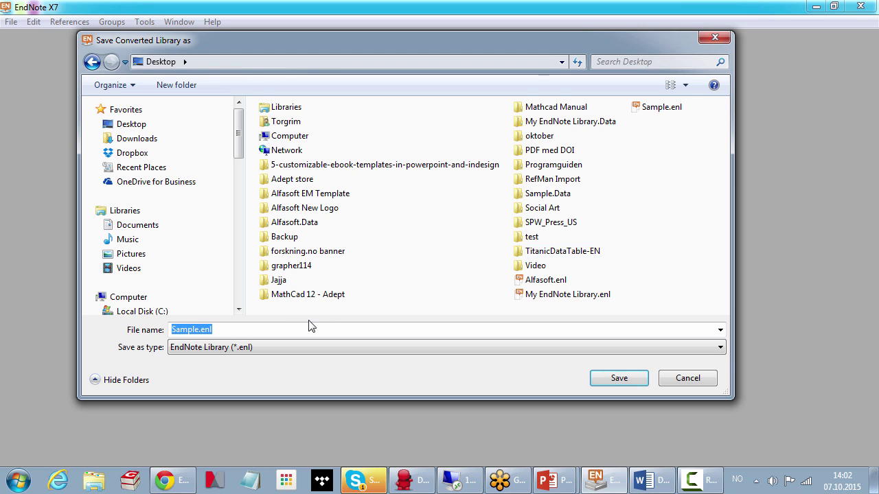
pyautogui.click(196, 329)
pyautogui.write('Novo')
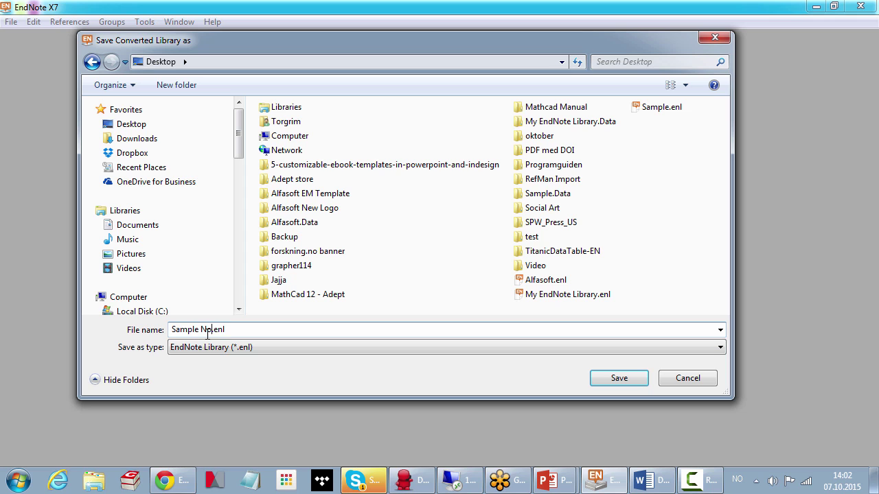
pyautogui.click(631, 385)
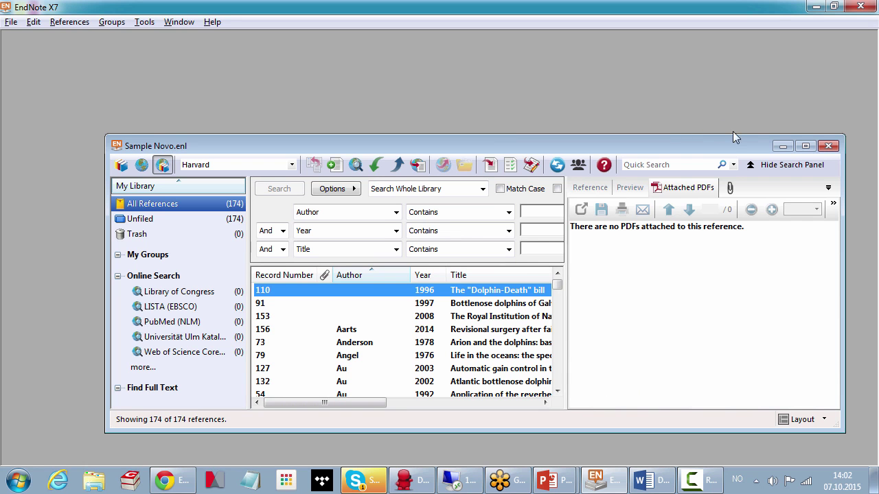
# Maximize Sample Novo, browse the Anderson 1978, Au 2003 and Angel 1976 records, then show the desktop
pyautogui.click(800, 144)
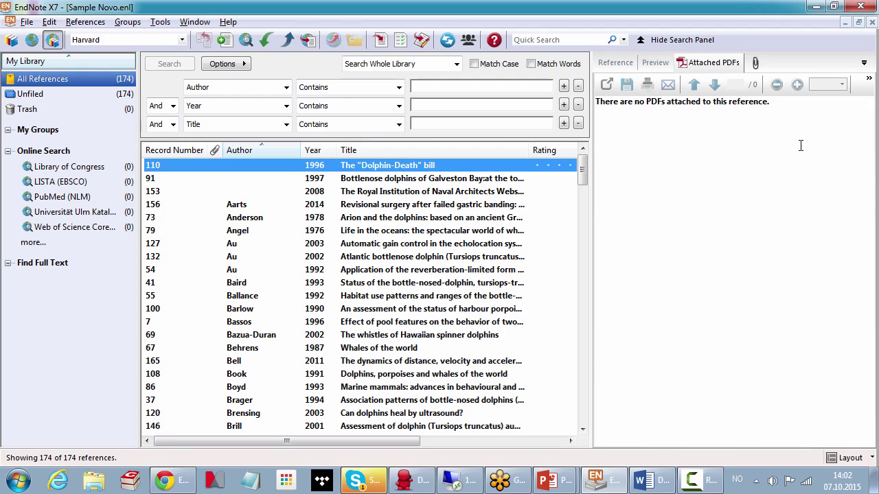
pyautogui.click(405, 220)
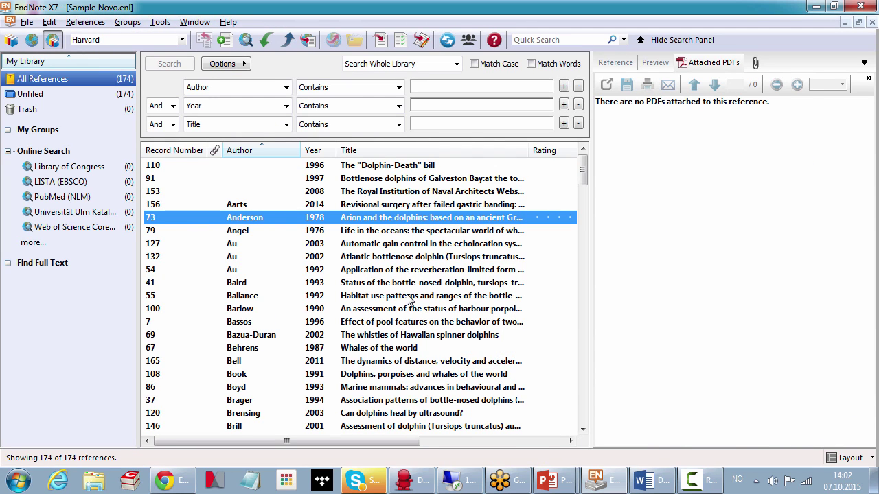
pyautogui.click(395, 242)
pyautogui.click(406, 232)
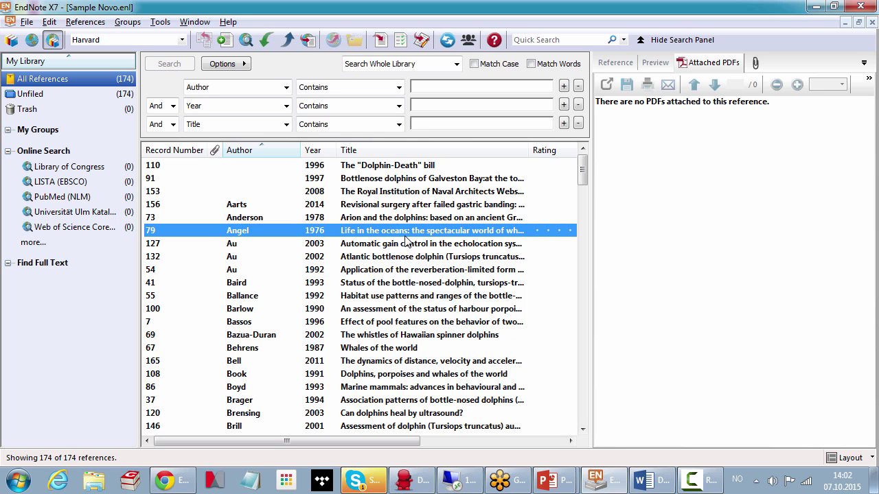
pyautogui.press('super+d')
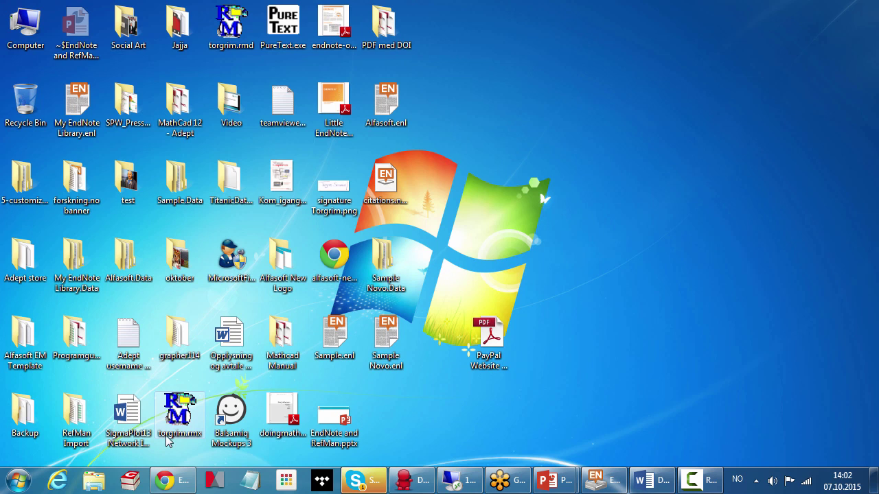
# Move the torgrim.rmx and torgrim.rmd files to the upper right of the desktop
pyautogui.moveTo(175, 414); pyautogui.dragTo(587, 183)
pyautogui.moveTo(253, 28); pyautogui.dragTo(620, 108)
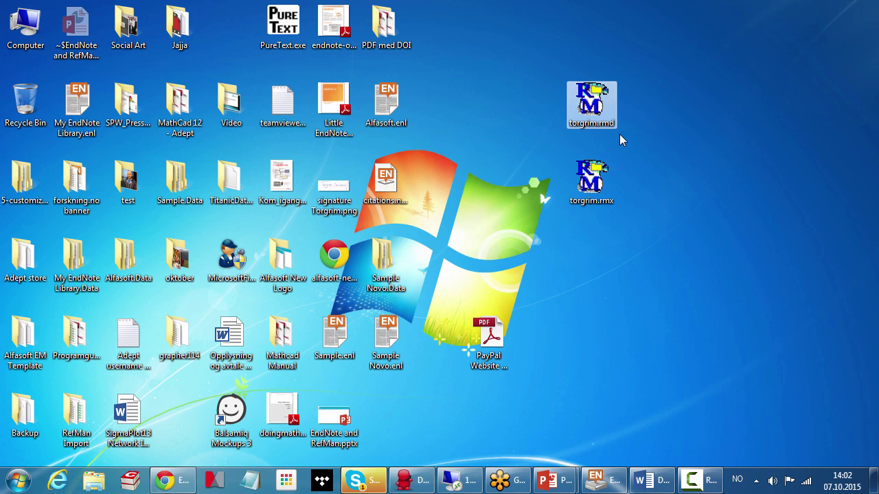
pyautogui.click(591, 180)
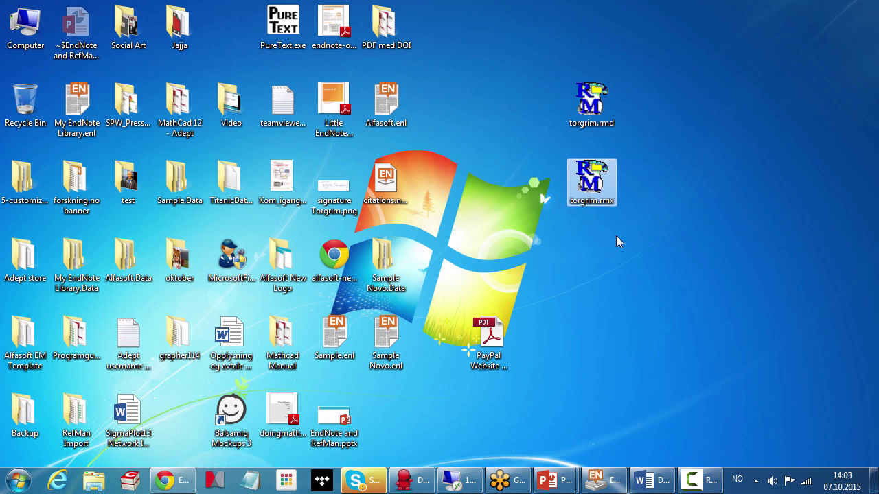
pyautogui.click(517, 207)
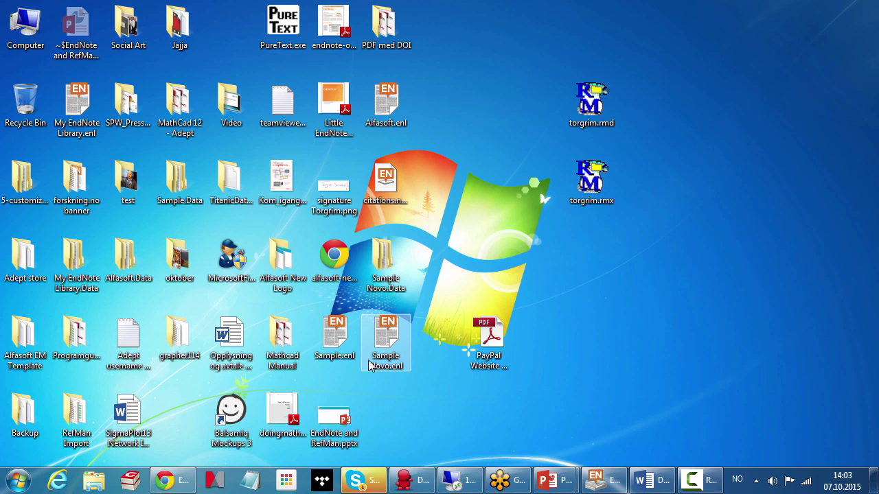
# Place Sample Novo.enl and its Sample Novo.Data folder beside the torgrim files
pyautogui.moveTo(375, 348); pyautogui.dragTo(654, 184)
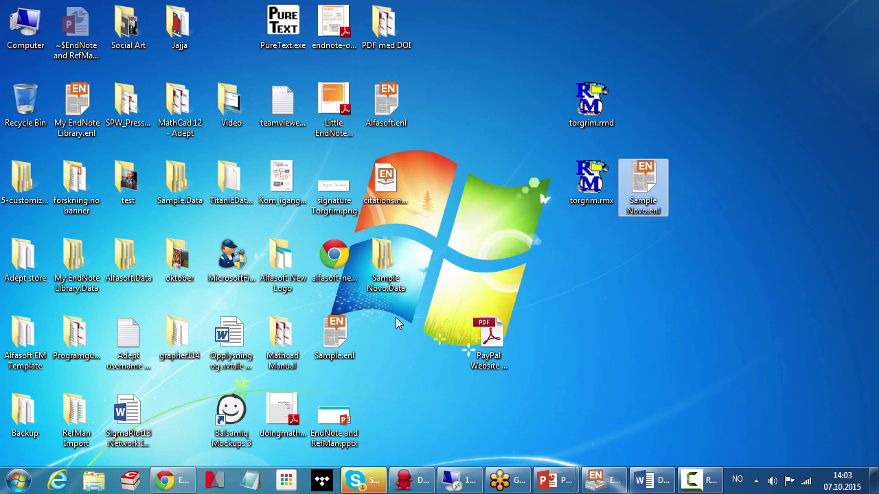
pyautogui.moveTo(390, 255); pyautogui.dragTo(649, 103)
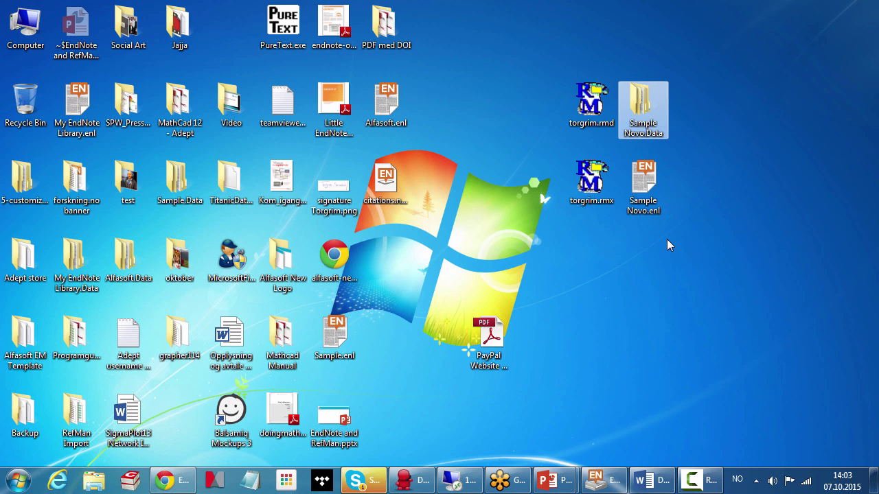
pyautogui.click(643, 184)
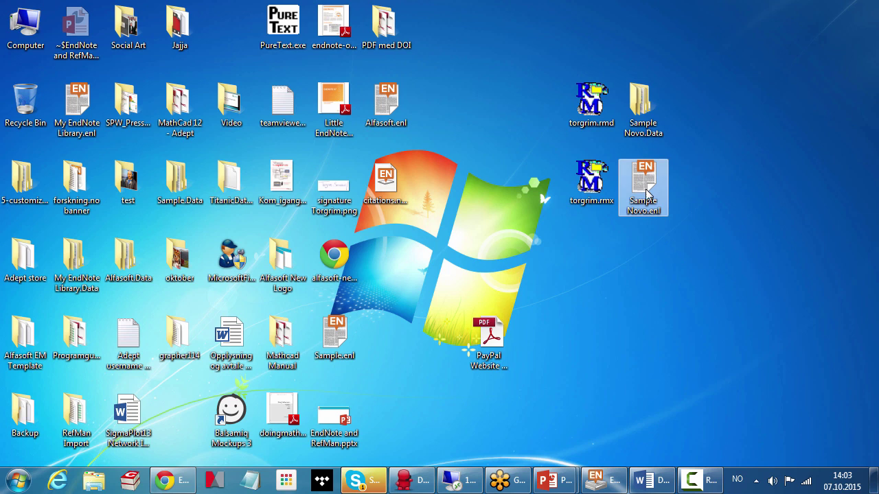
pyautogui.moveTo(748, 174); pyautogui.dragTo(621, 84)
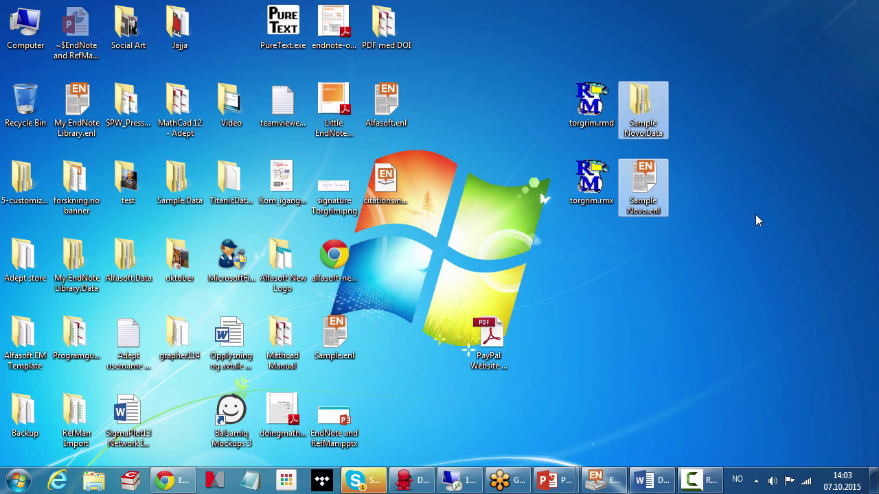
pyautogui.click(755, 217)
# Open Sample Novo.Data to confirm its rdb and tdb subfolders, close it, and refocus the slideshow
pyautogui.click(644, 109)
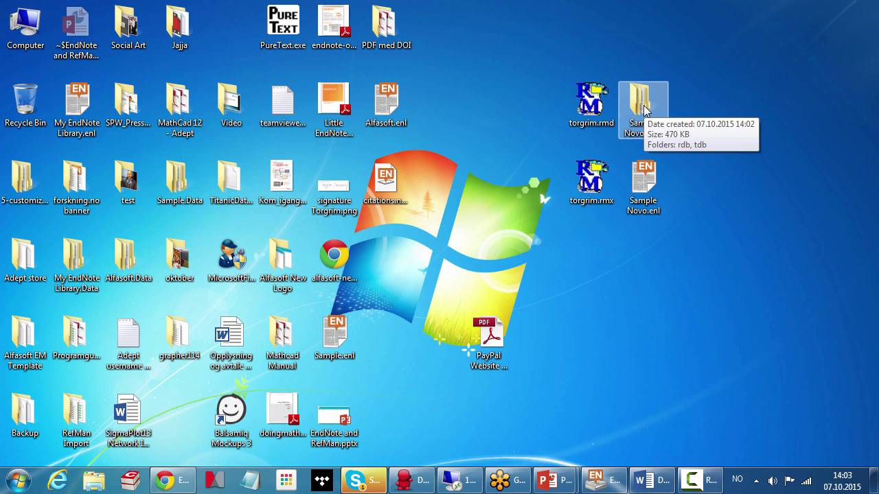
pyautogui.doubleClick(644, 108)
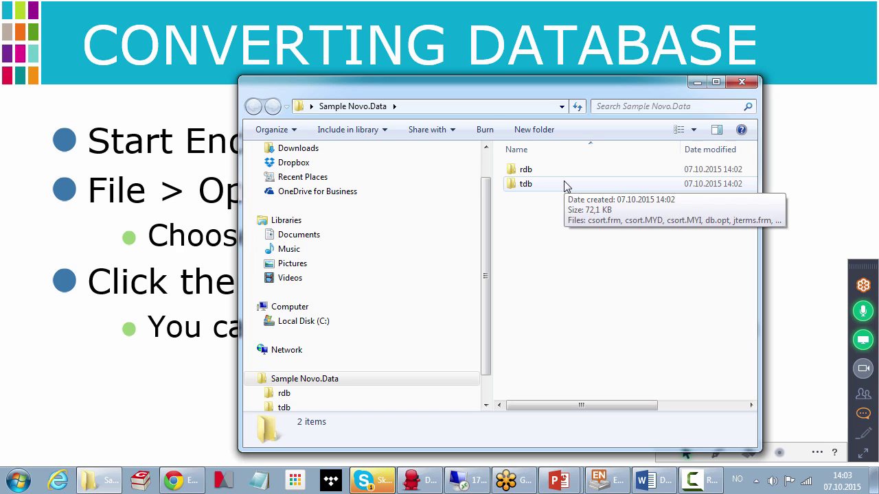
pyautogui.click(744, 87)
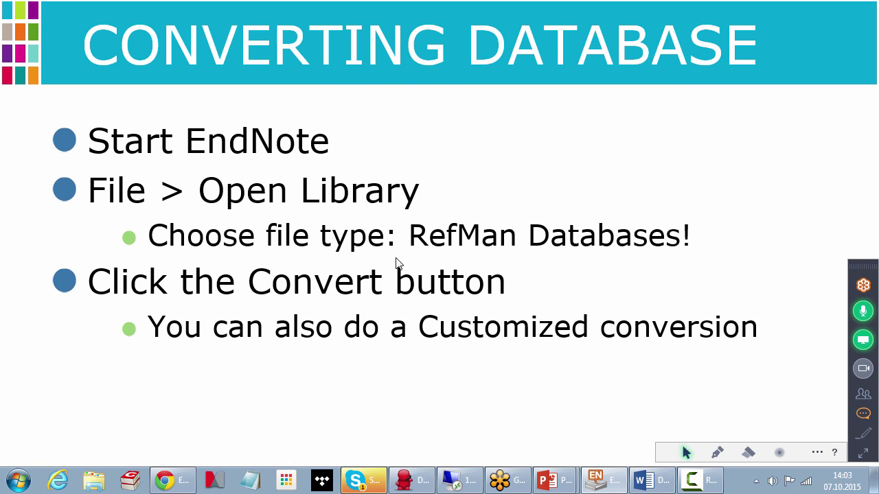
pyautogui.click(461, 200)
# Advance to the CONVERT DOCUMENT slide, then leave the slideshow for the Windows desktop
pyautogui.click(461, 203)
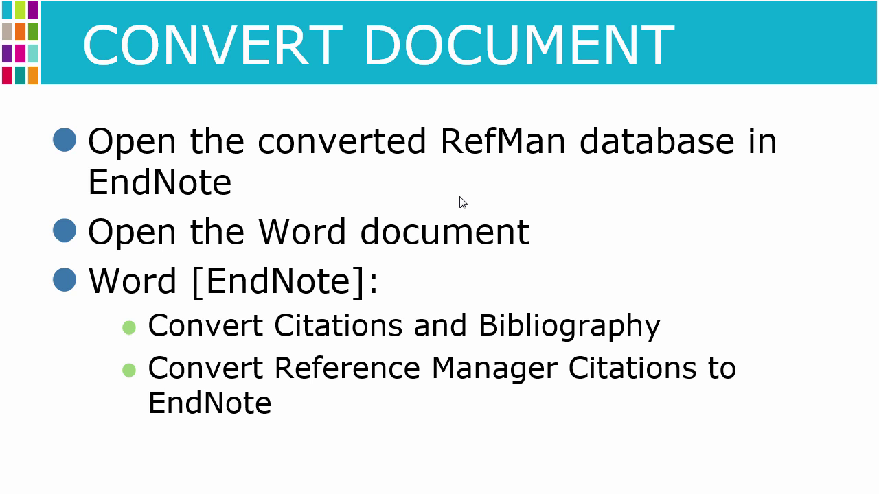
pyautogui.hotkey('alt', 'Tab')
pyautogui.press('super+d')
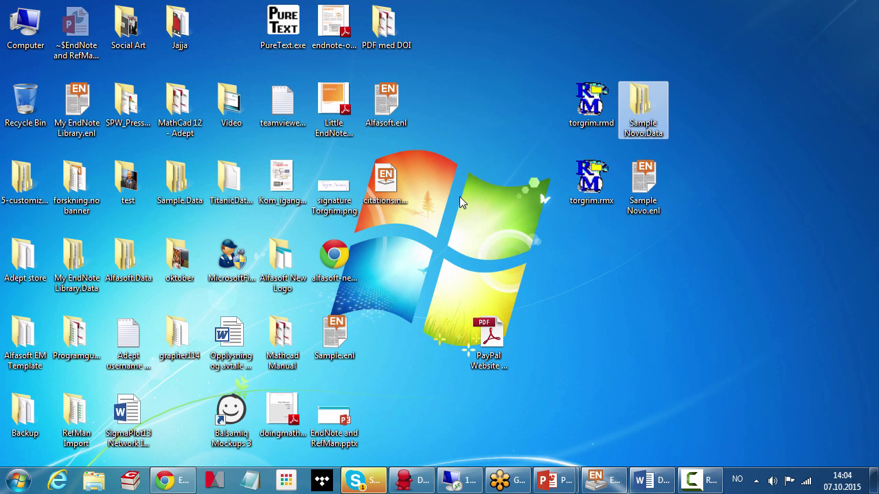
pyautogui.click(623, 262)
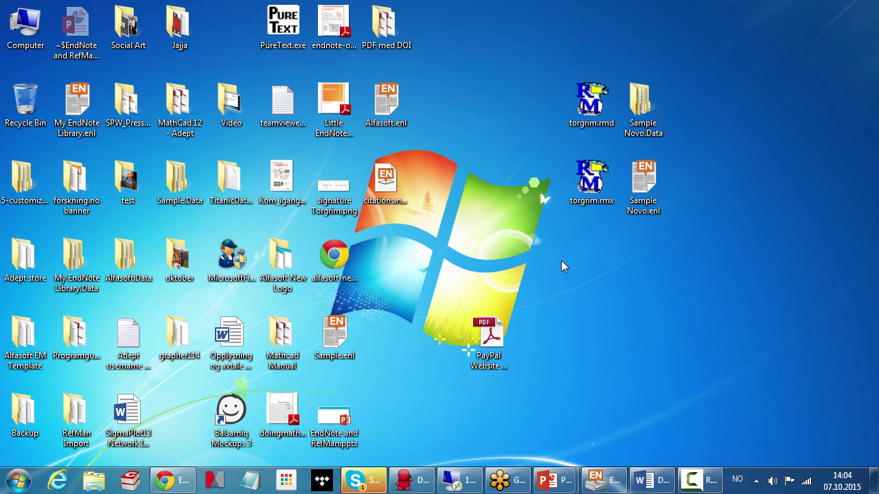
# Launch Reference Manager 12 and close the torgrim database, keeping Sample open
pyautogui.click(24, 485)
pyautogui.write('reference')
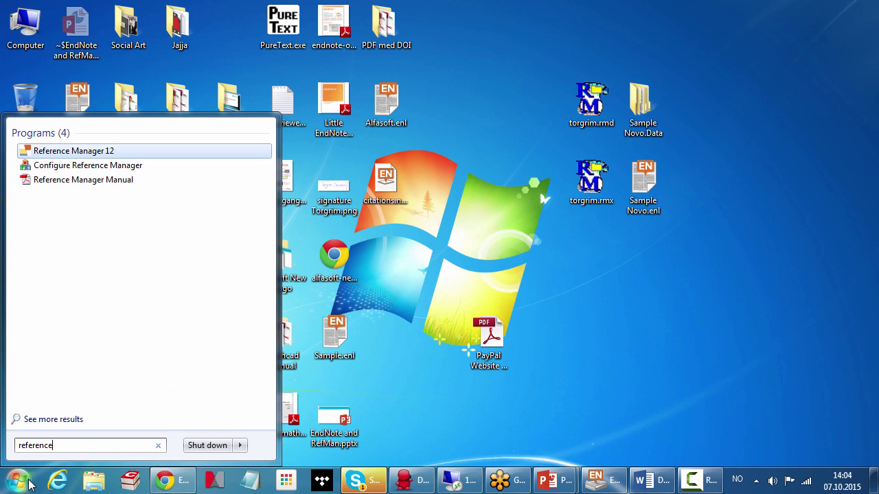
pyautogui.press('Return')
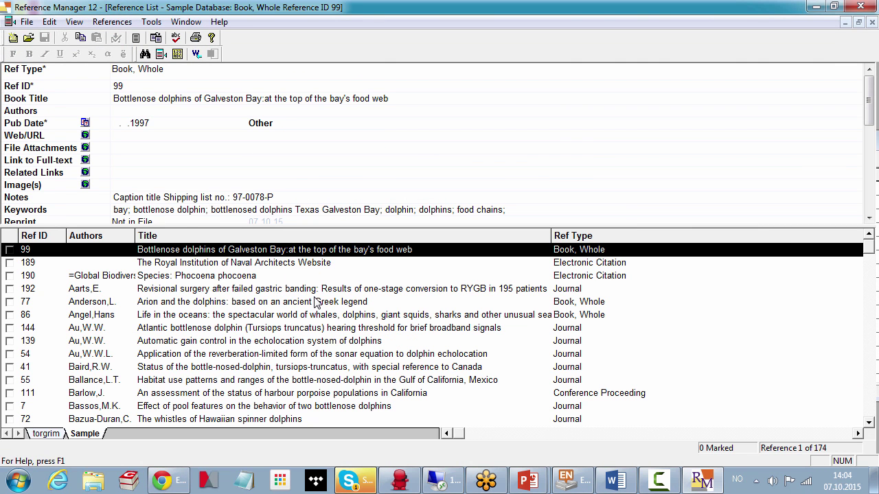
pyautogui.click(45, 434)
pyautogui.rightClick(179, 345)
pyautogui.click(247, 32)
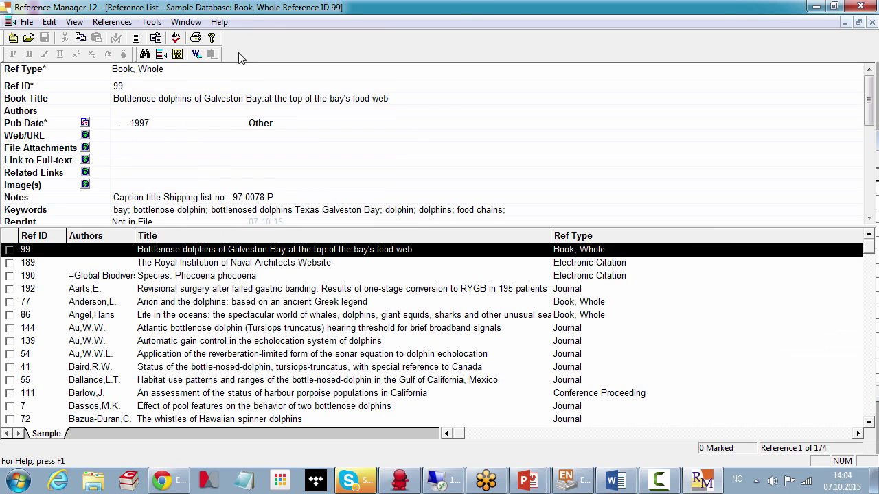
pyautogui.click(161, 355)
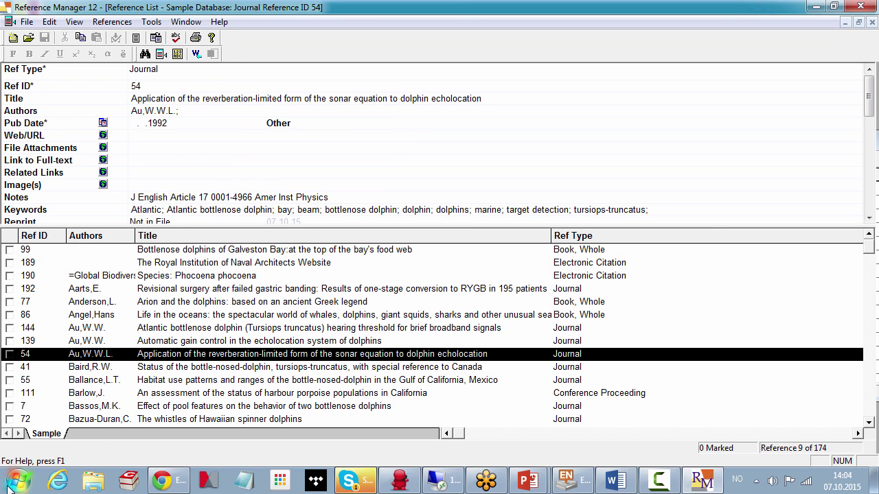
# Close Word without saving Document1, then relaunch Word 2013
pyautogui.click(616, 480)
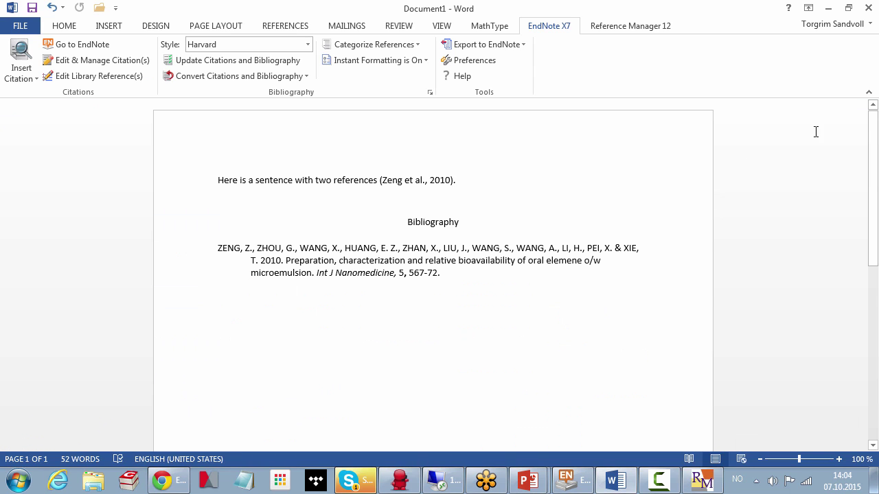
pyautogui.click(868, 8)
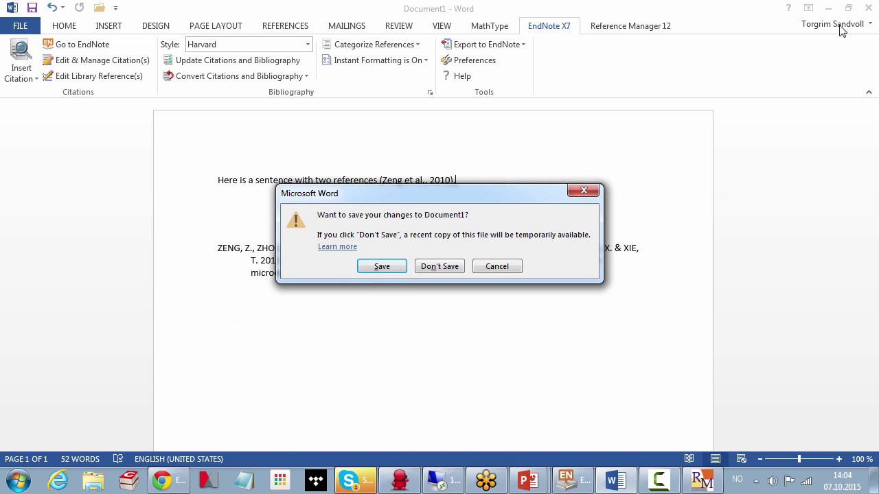
pyautogui.click(440, 267)
pyautogui.click(19, 484)
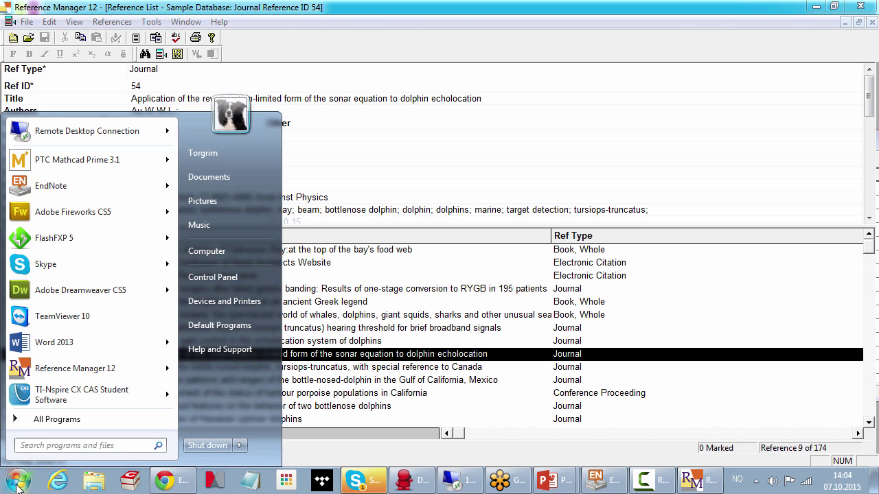
pyautogui.write('word')
pyautogui.press('Return')
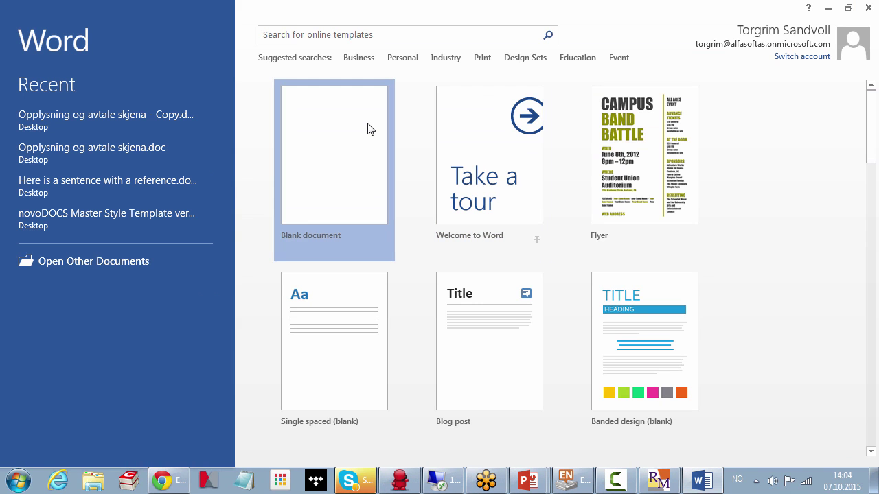
# Write 'Here is a reference.' in a blank document, citing Angel 1976, Au 1992 and Barlow 1990
pyautogui.click(371, 129)
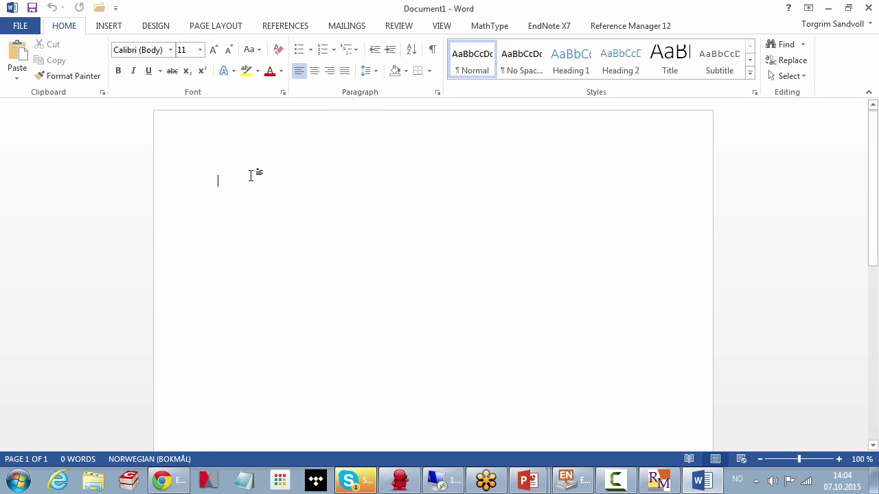
pyautogui.write('Here is a')
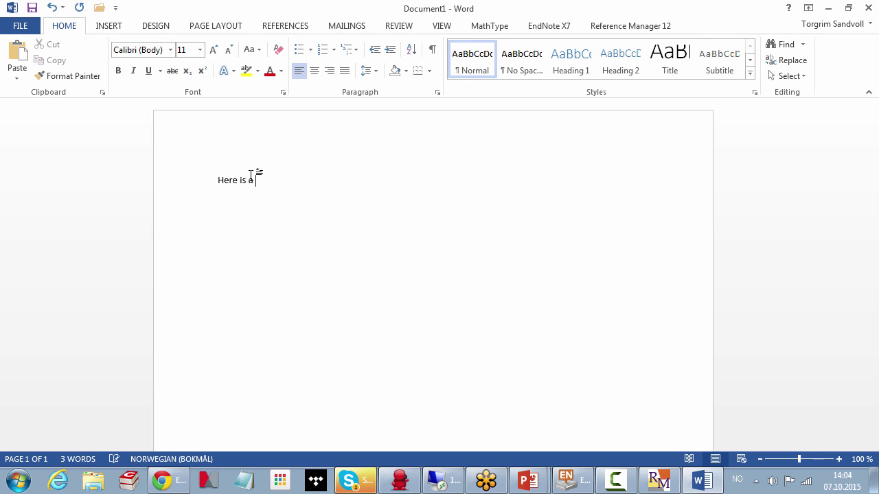
pyautogui.write(' reference.')
pyautogui.click(608, 27)
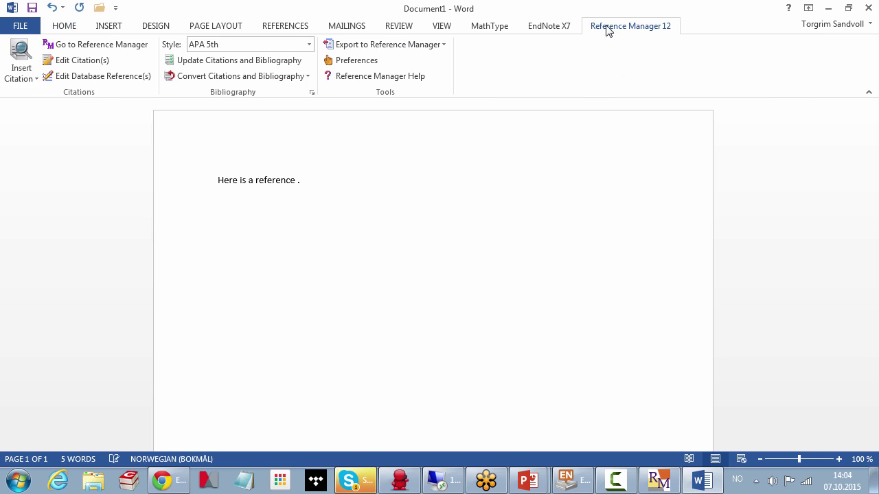
pyautogui.click(19, 59)
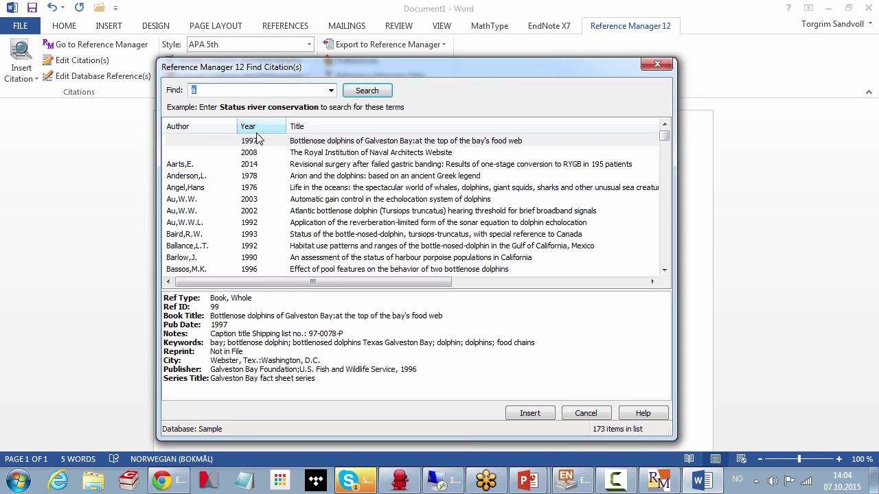
pyautogui.click(322, 212)
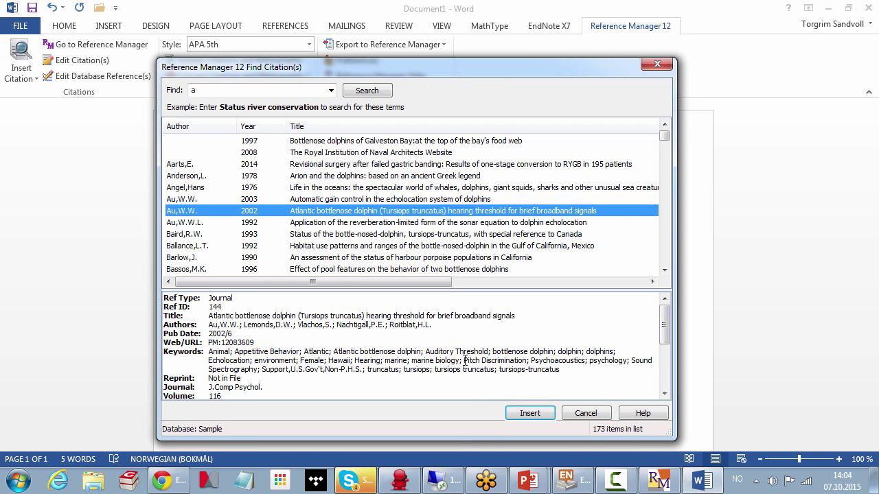
pyautogui.click(384, 259)
pyautogui.keyDown('ctrl'); pyautogui.click(374, 224); pyautogui.keyUp('ctrl')
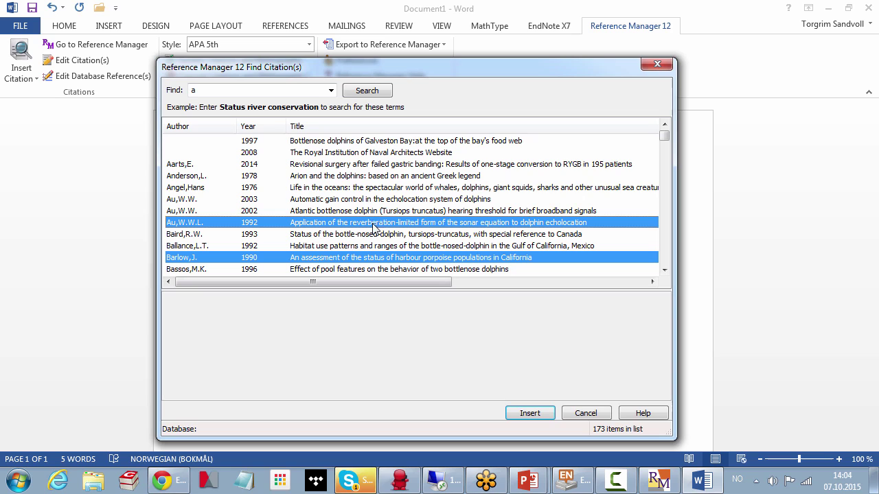
pyautogui.keyDown('ctrl'); pyautogui.click(353, 188); pyautogui.keyUp('ctrl')
pyautogui.click(529, 414)
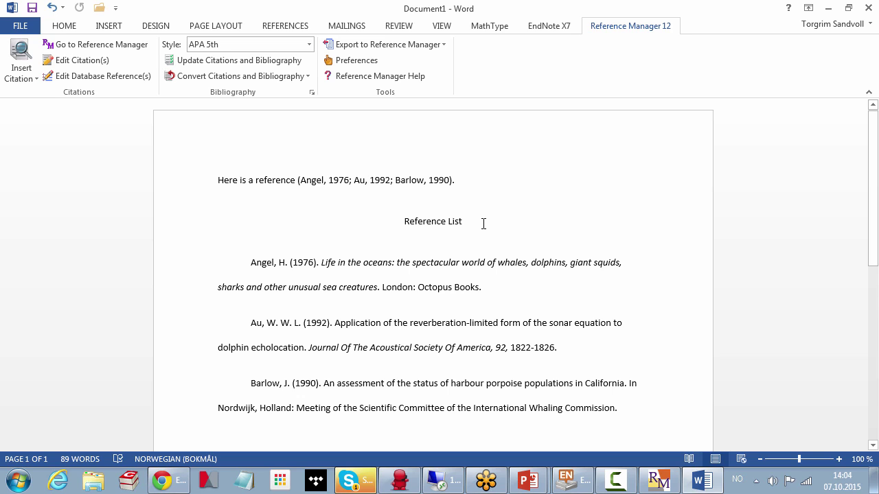
# Save the document to the Desktop as 'Here is a reference.docx'
pyautogui.hotkey('ctrl', 's')
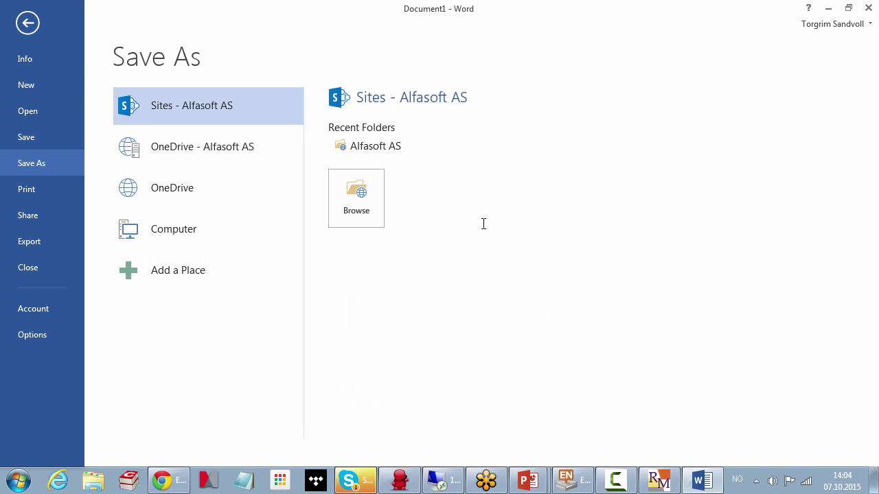
pyautogui.click(226, 230)
pyautogui.click(381, 143)
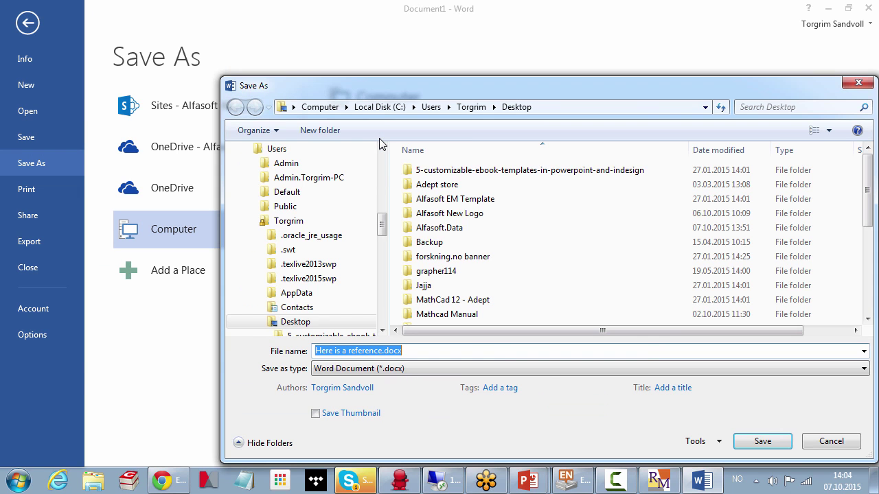
pyautogui.click(771, 442)
# Put the cursor after the first sentence and switch to the EndNote X7 citation tools
pyautogui.click(483, 225)
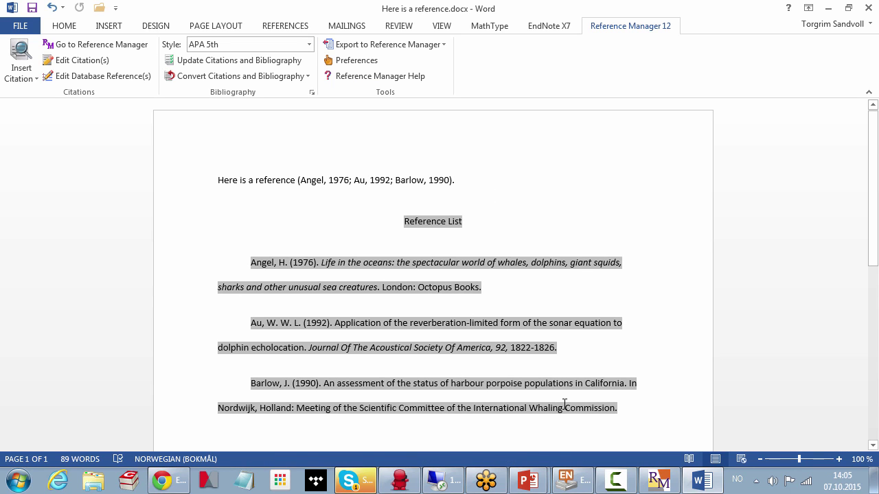
pyautogui.moveTo(528, 480)
pyautogui.click(472, 180)
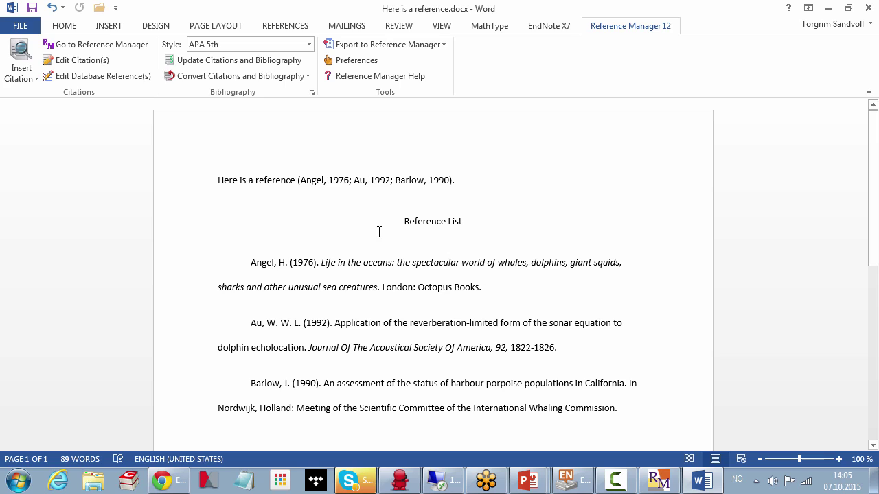
pyautogui.click(303, 80)
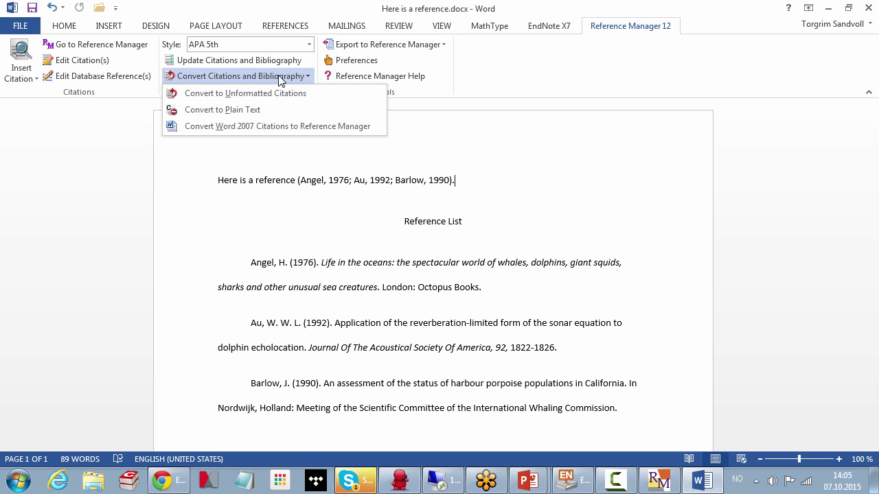
pyautogui.press('Escape')
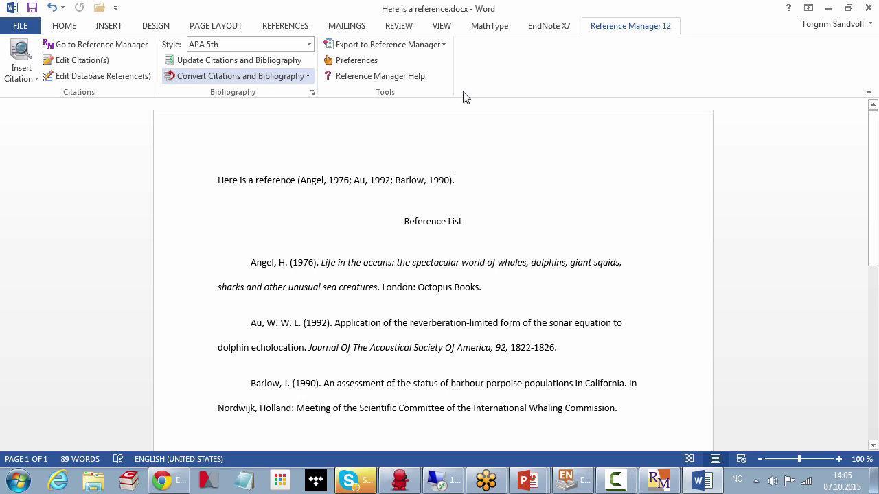
pyautogui.click(548, 29)
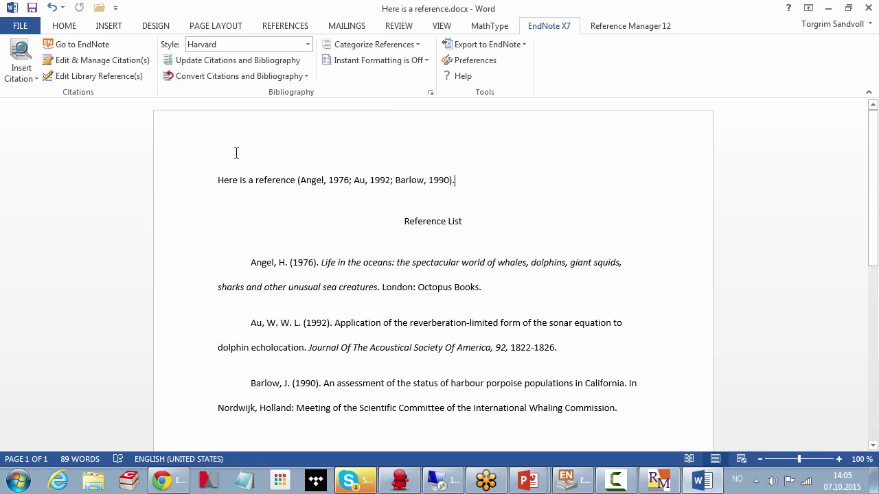
pyautogui.click(302, 77)
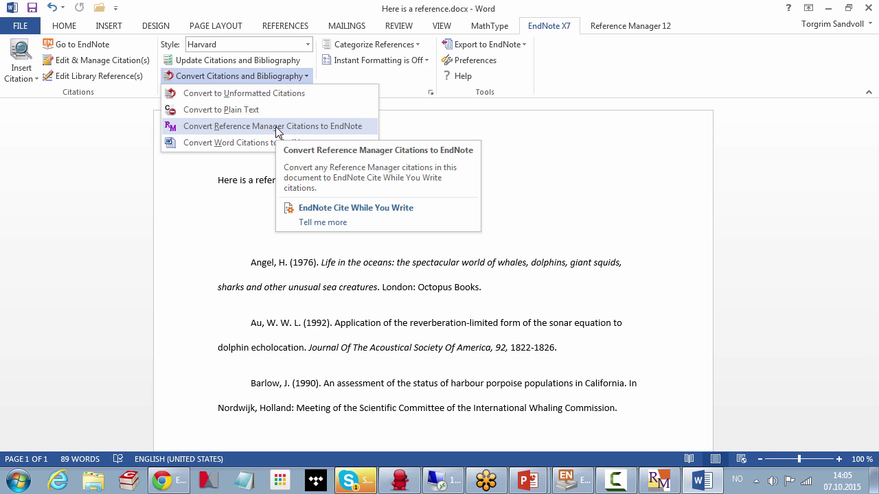
pyautogui.click(298, 133)
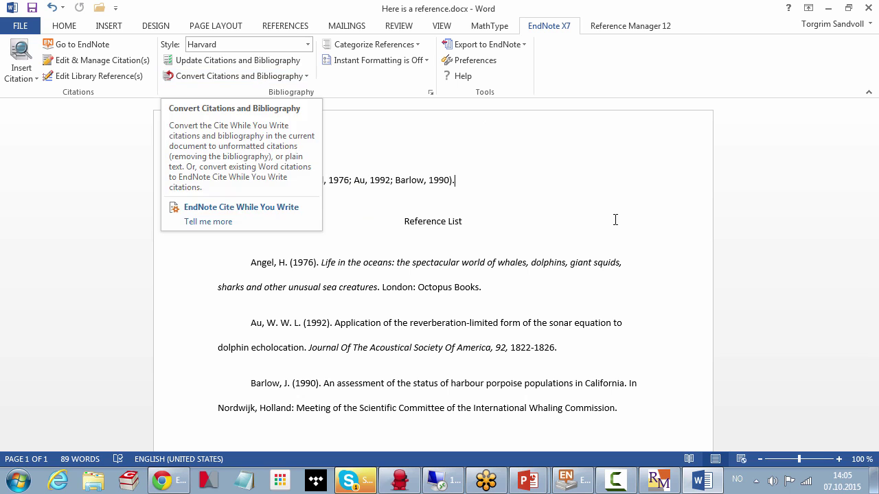
pyautogui.click(571, 485)
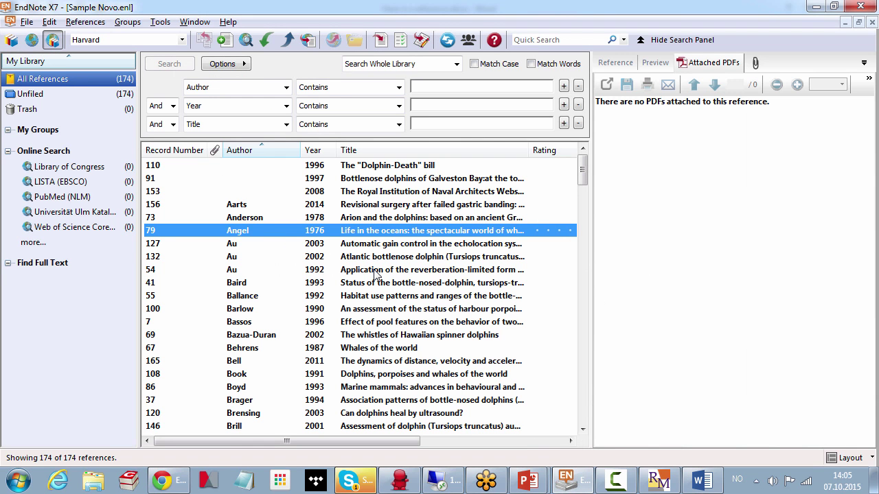
pyautogui.click(702, 481)
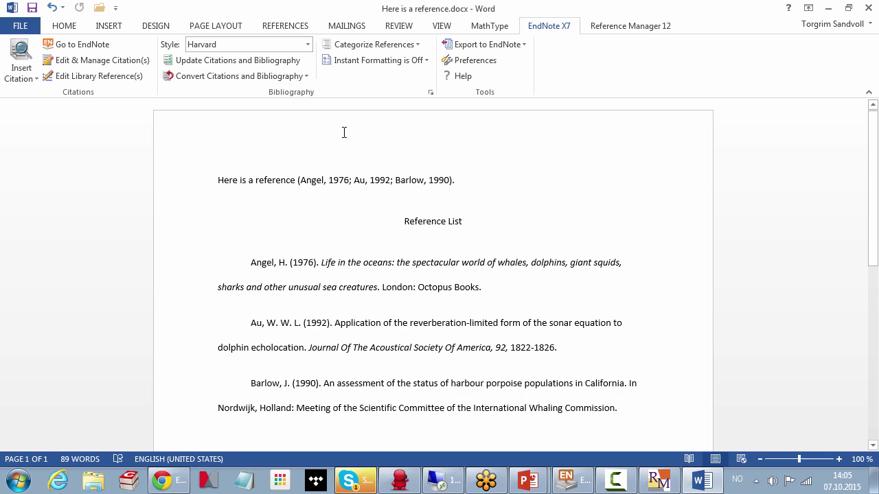
# Convert the Reference Manager citations to EndNote citations using the Harvard output style
pyautogui.click(280, 81)
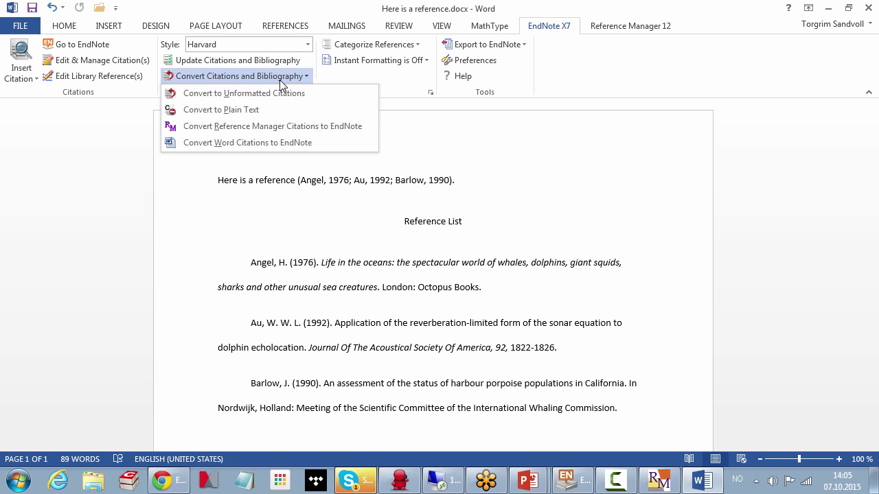
pyautogui.click(268, 127)
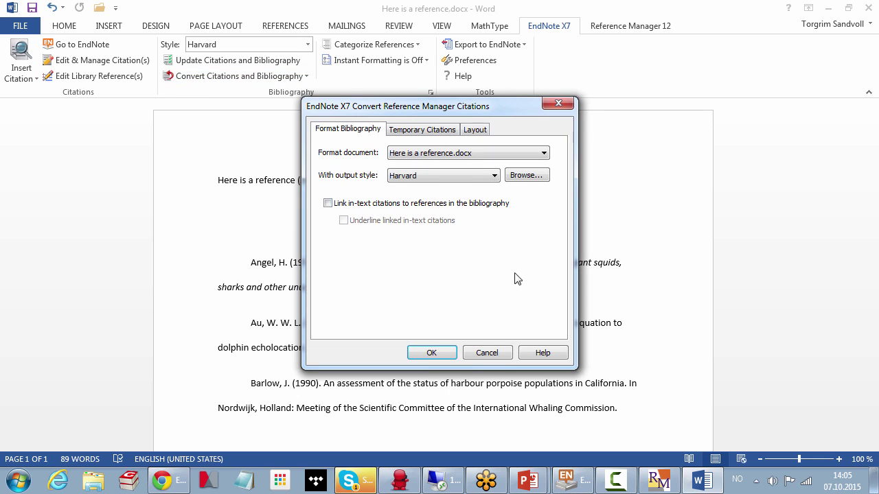
pyautogui.click(434, 353)
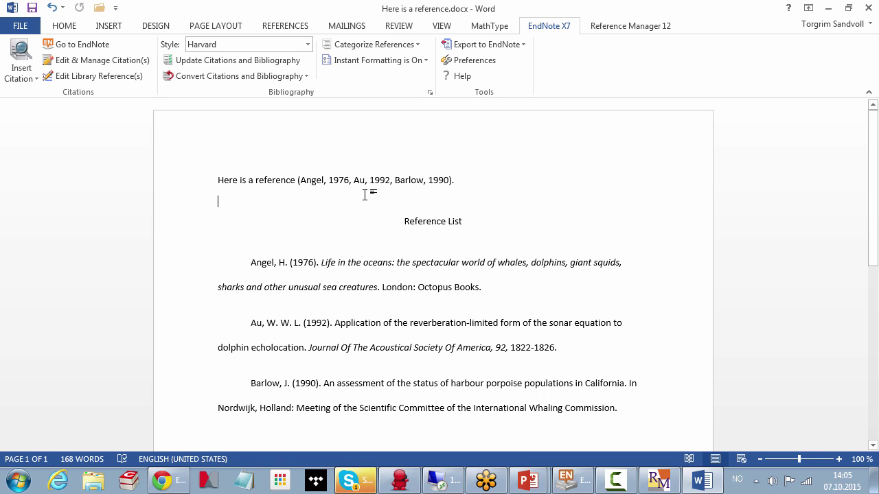
pyautogui.click(481, 175)
# Return to the PowerPoint slideshow and advance to the Questions & Answers slide
pyautogui.hotkey('alt', 'Tab')
pyautogui.hotkey('alt', 'Tab')
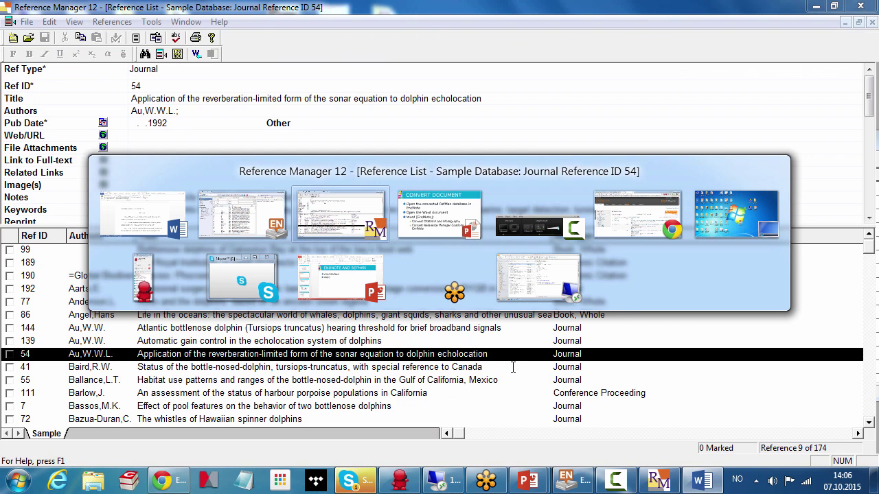
pyautogui.hotkey('alt', 'Tab')
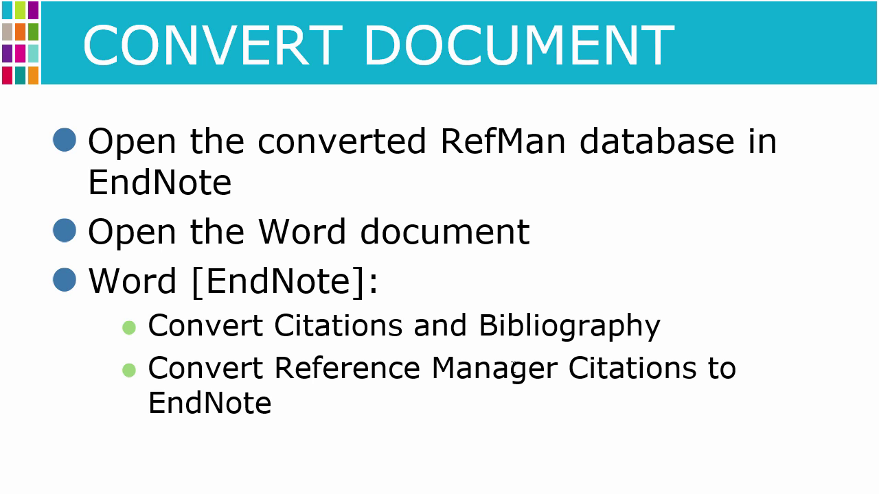
pyautogui.press('Right')
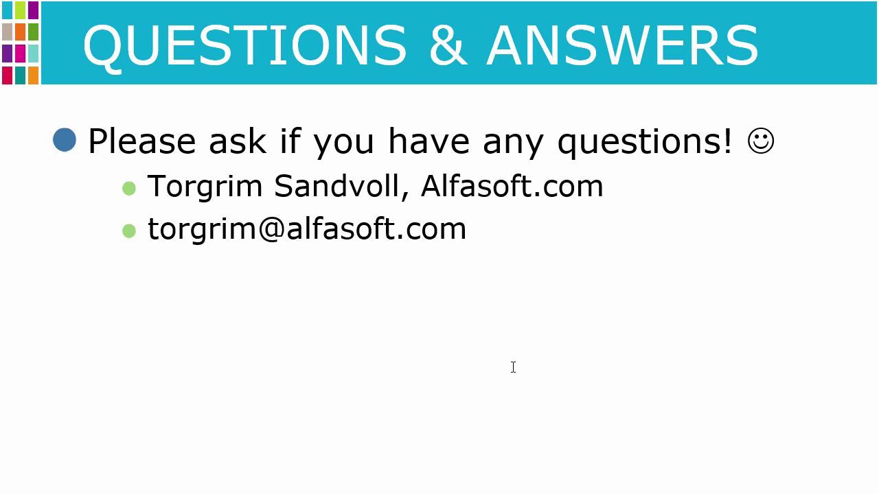
# Cycle through the open windows and bring the EndNote X7 Sample Novo library to the front
pyautogui.hotkey('alt', 'Tab')
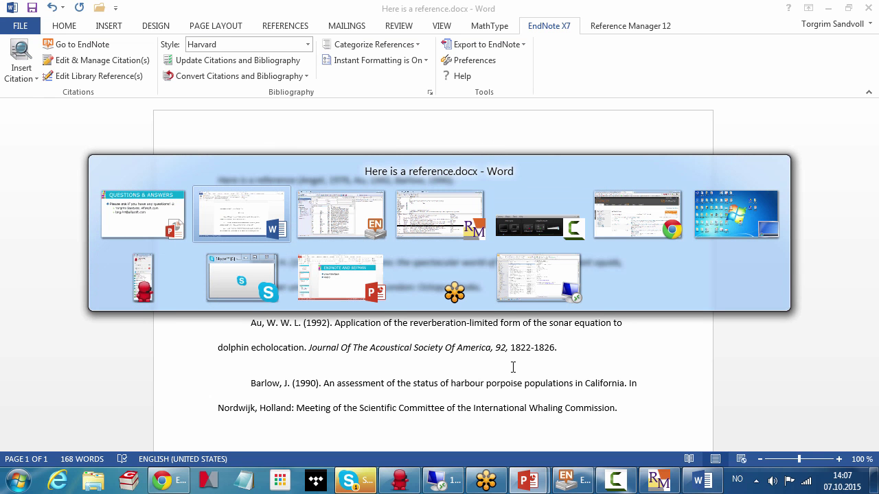
pyautogui.hotkey('alt', 'Tab')
pyautogui.hotkey('alt', 'Tab')
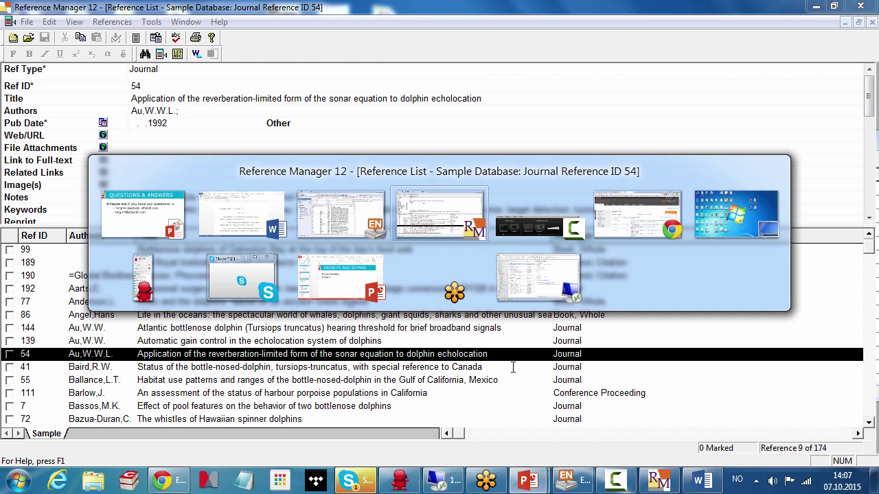
pyautogui.press('Escape')
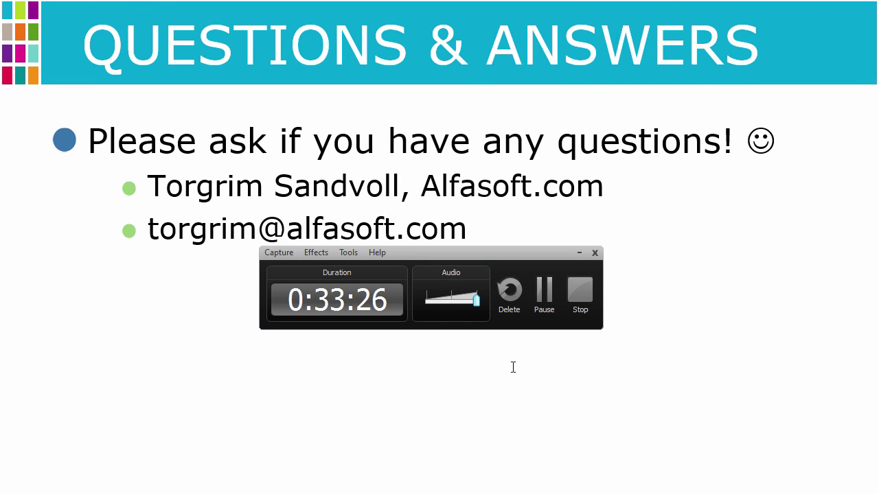
pyautogui.hotkey('alt', 'Tab')
pyautogui.hotkey('alt', 'Tab')
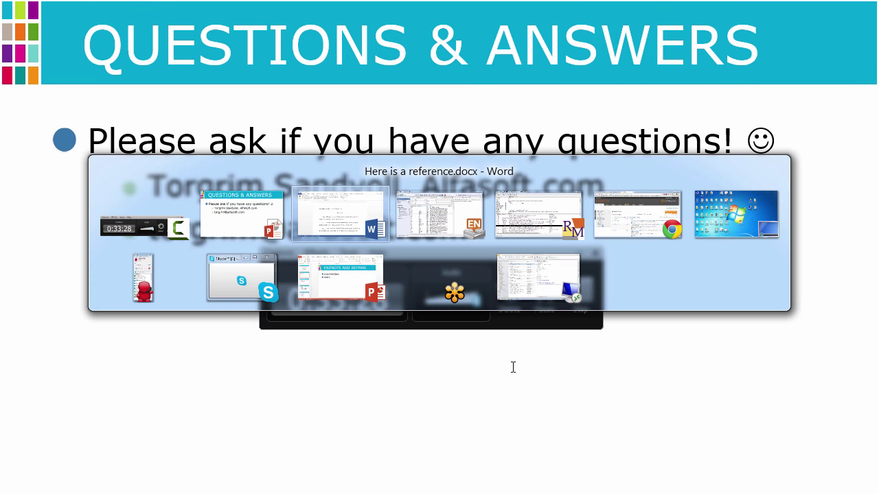
pyautogui.hotkey('alt', 'Tab')
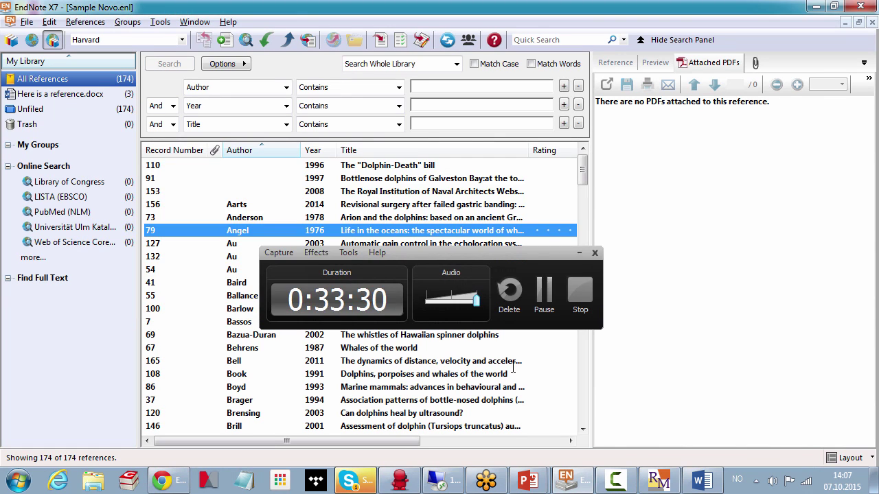
pyautogui.hotkey('alt', 'Tab')
pyautogui.hotkey('alt', 'Tab')
pyautogui.hotkey('alt', 'Tab')
pyautogui.hotkey('alt', 'Tab')
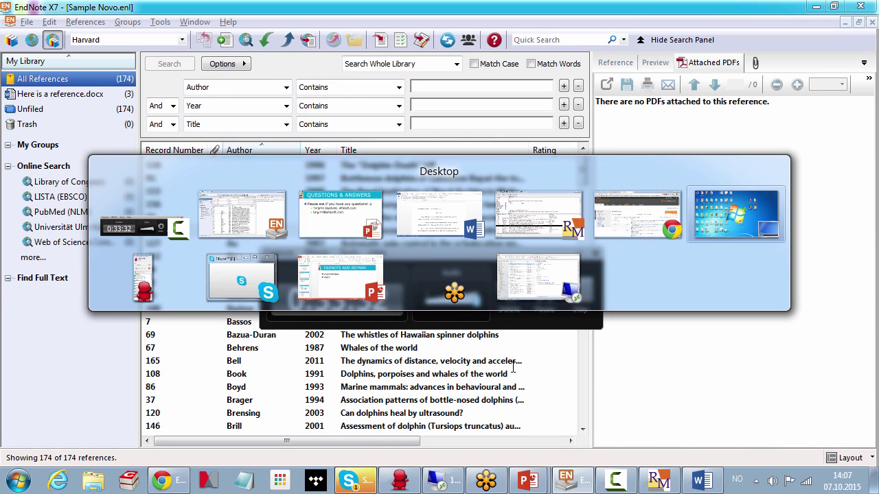
pyautogui.hotkey('alt', 'Tab')
pyautogui.hotkey('alt', 'Tab')
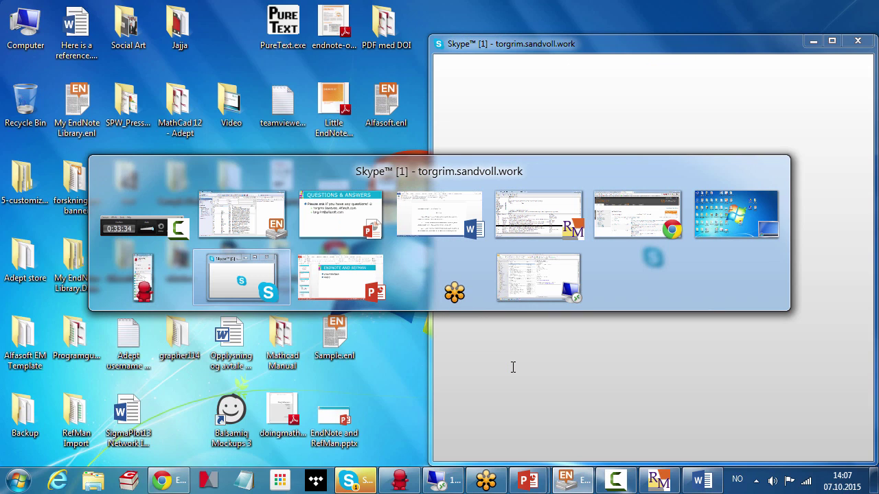
pyautogui.hotkey('alt', 'Tab')
pyautogui.hotkey('alt', 'Tab')
pyautogui.hotkey('alt', 'Tab')
pyautogui.hotkey('alt', 'Tab')
pyautogui.hotkey('alt', 'Tab')
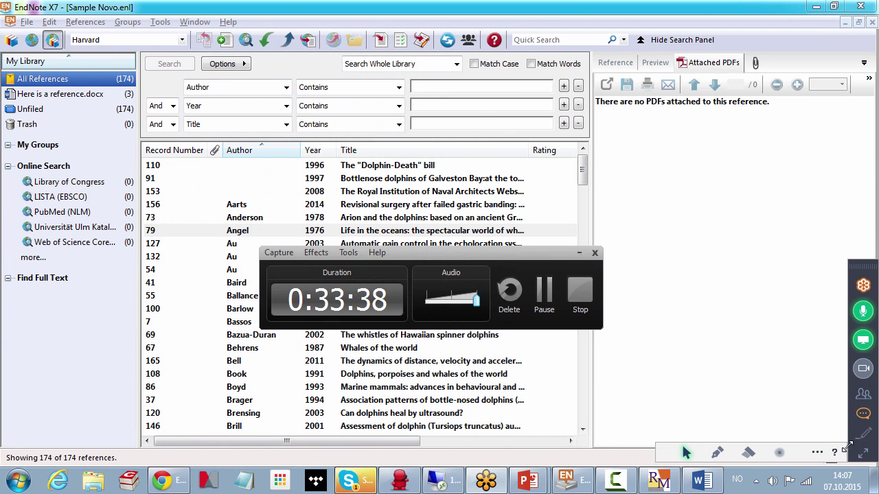
# Expand the GoToMeeting control panel and its chat, then return to the EndNote library
pyautogui.click(862, 457)
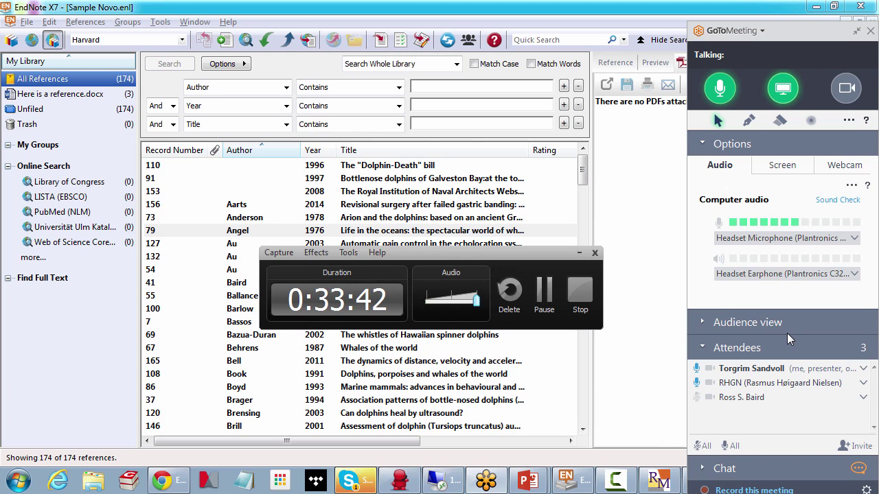
pyautogui.click(747, 468)
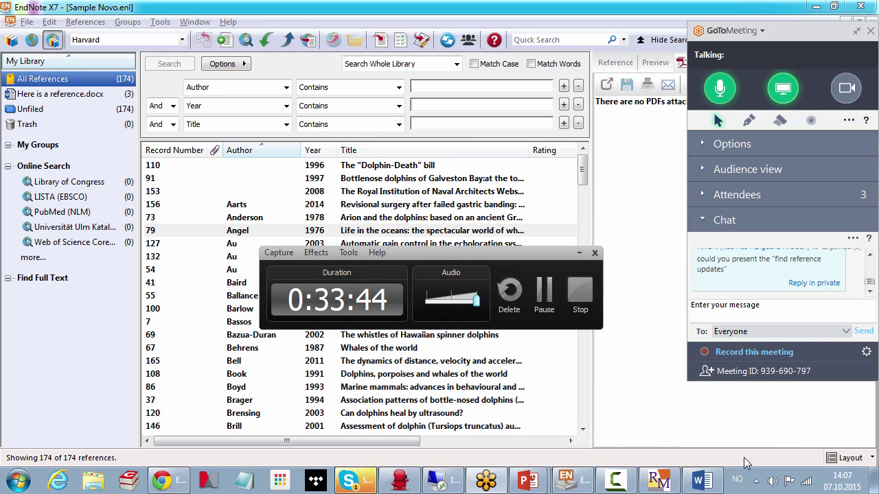
pyautogui.click(871, 261)
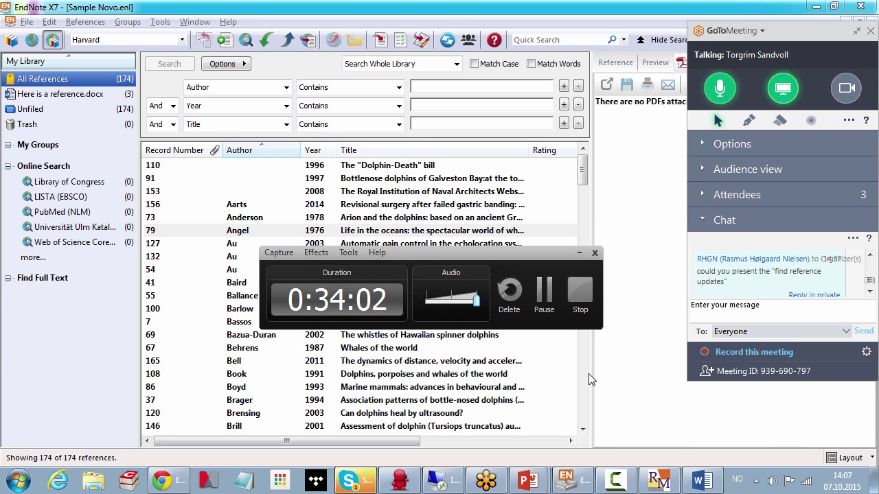
pyautogui.click(579, 252)
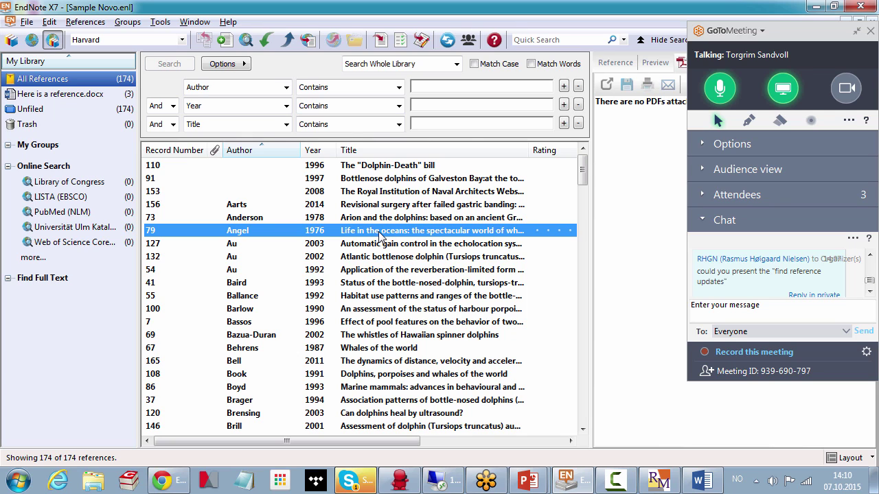
# Collapse the meeting panel, cancel attaching a file to the Angel reference, and show the desktop
pyautogui.click(857, 32)
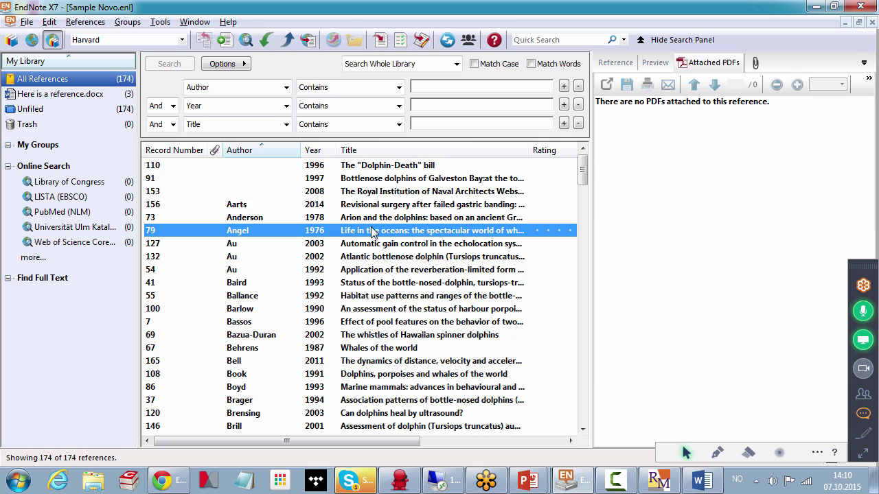
pyautogui.click(756, 63)
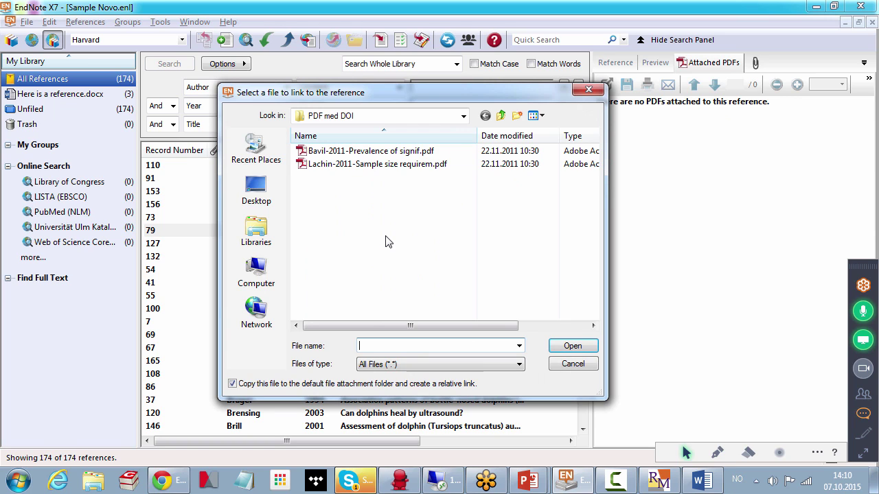
pyautogui.click(573, 364)
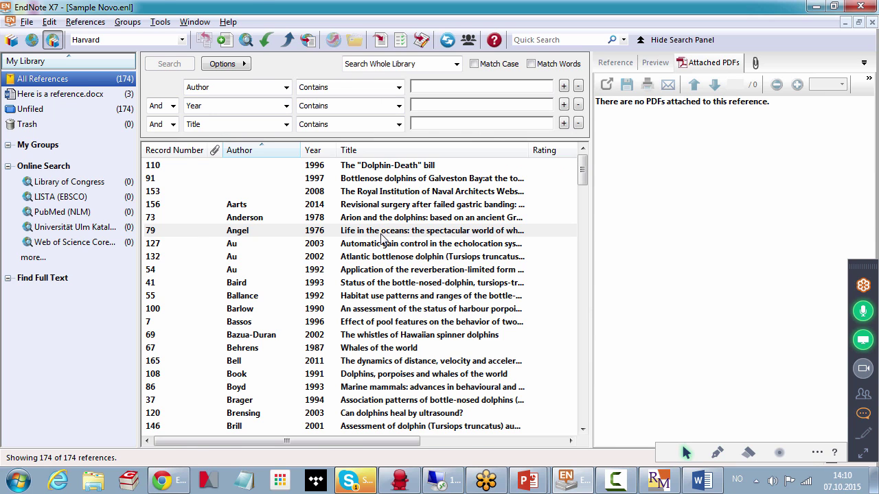
pyautogui.press('super+d')
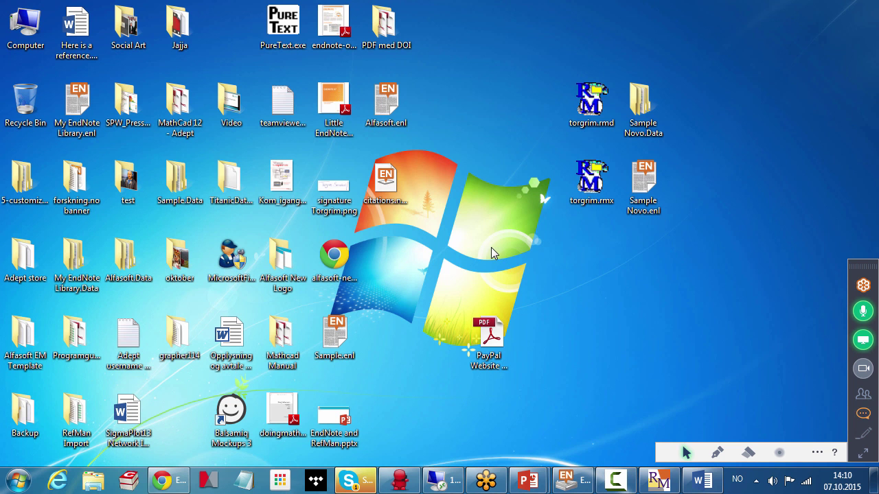
# Open the Lachin-2011 sample size PDF from the PDF med DOI desktop folder
pyautogui.doubleClick(385, 26)
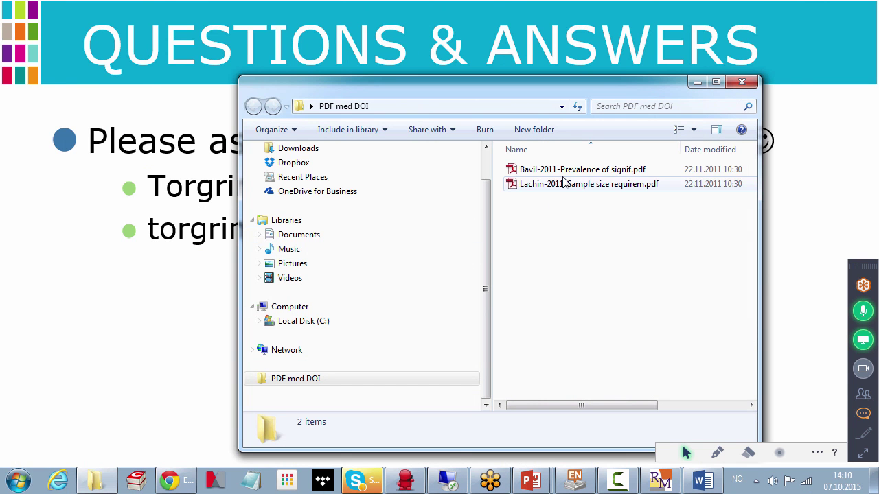
pyautogui.doubleClick(564, 184)
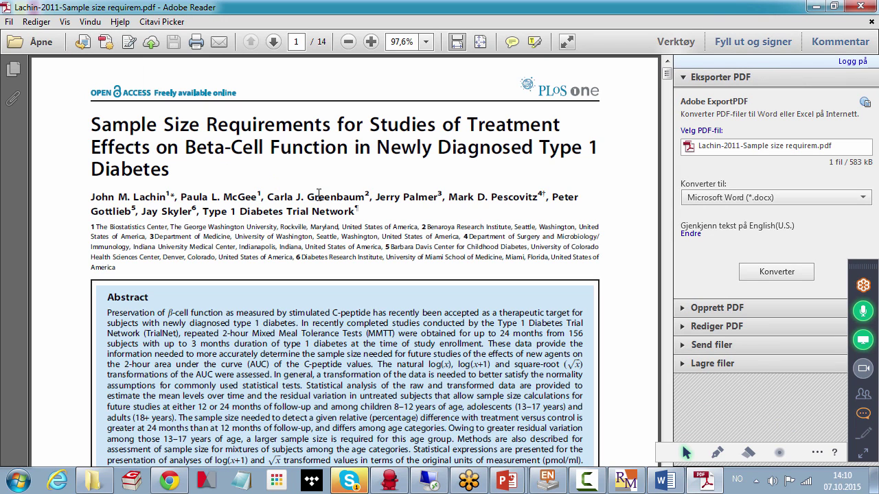
# Copy the DOI 10.1371/journal.pone.0026471 from the PDF's citation line, then return to EndNote
pyautogui.scroll(-3, 320, 191)
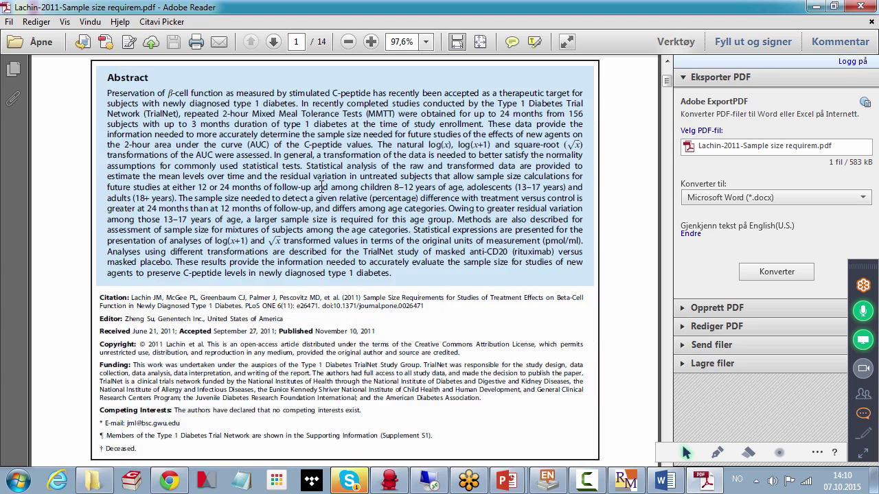
pyautogui.scroll(-3, 322, 187)
pyautogui.scroll(-3, 321, 187)
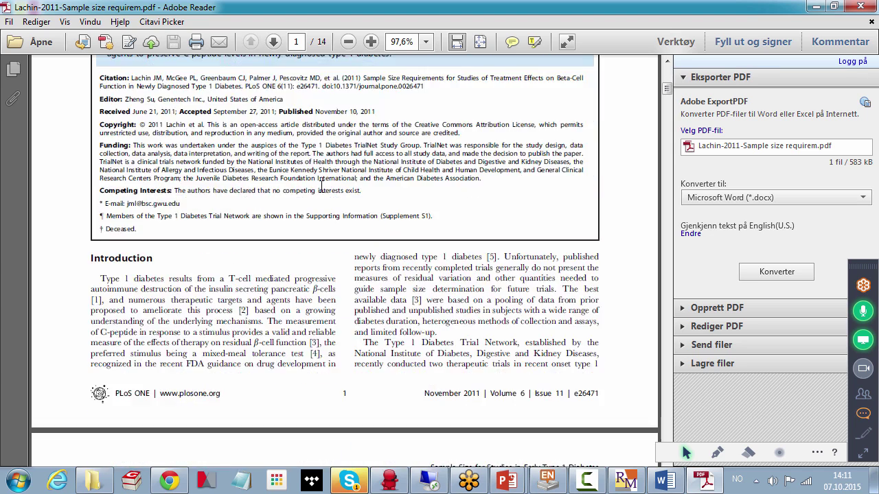
pyautogui.scroll(-2, 322, 187)
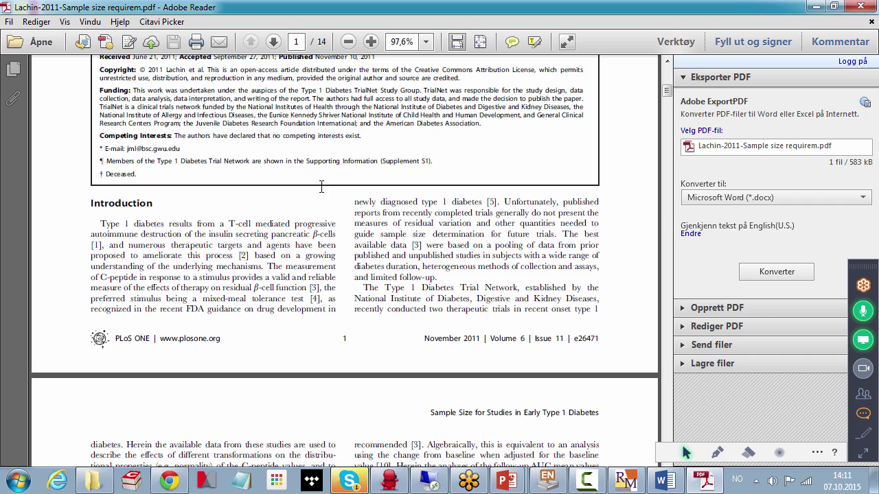
pyautogui.scroll(3, 321, 187)
pyautogui.scroll(-5, 325, 186)
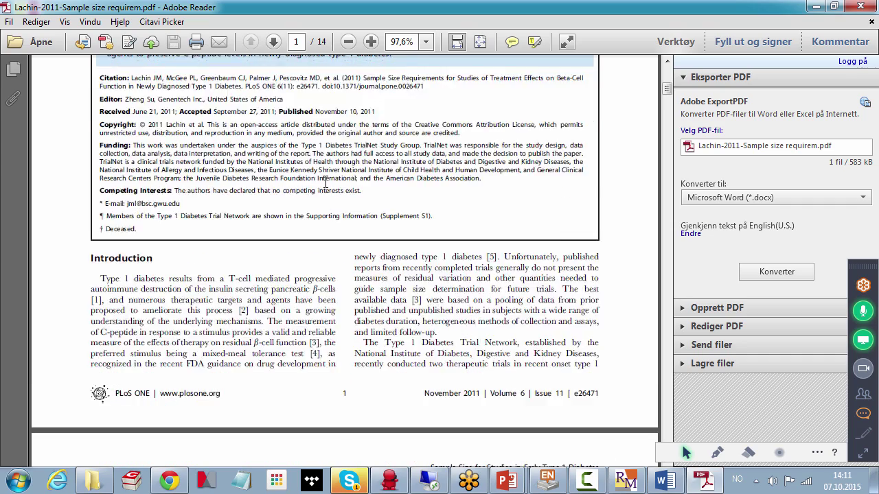
pyautogui.scroll(6, 328, 187)
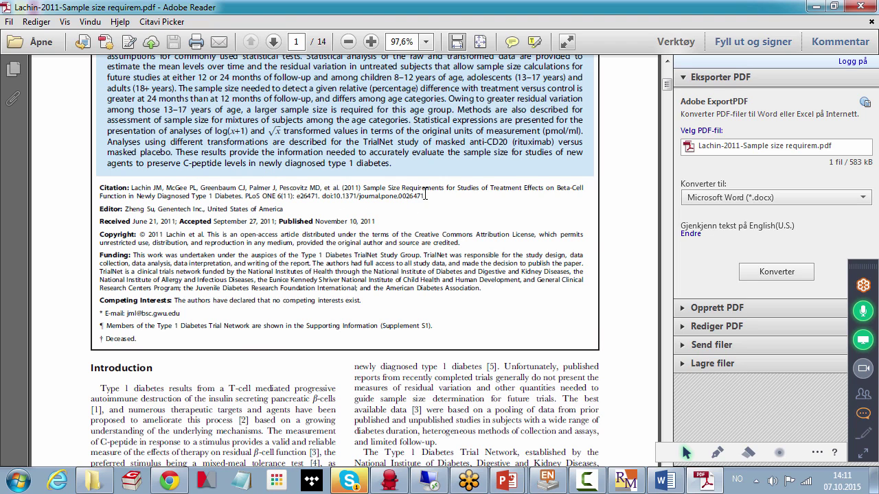
pyautogui.moveTo(425, 196); pyautogui.dragTo(333, 198)
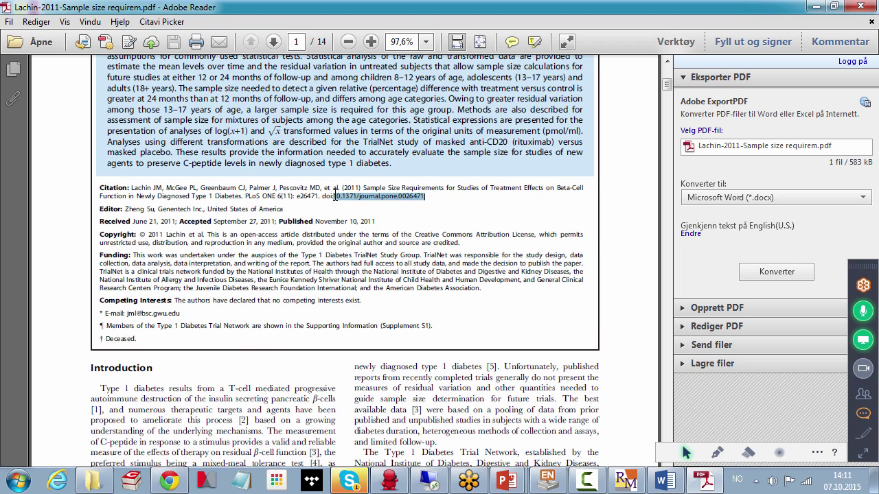
pyautogui.rightClick(345, 199)
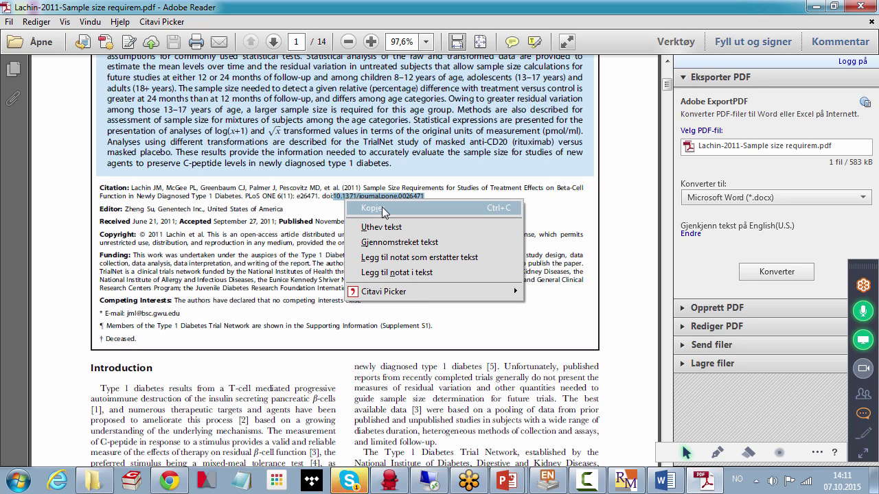
pyautogui.click(380, 208)
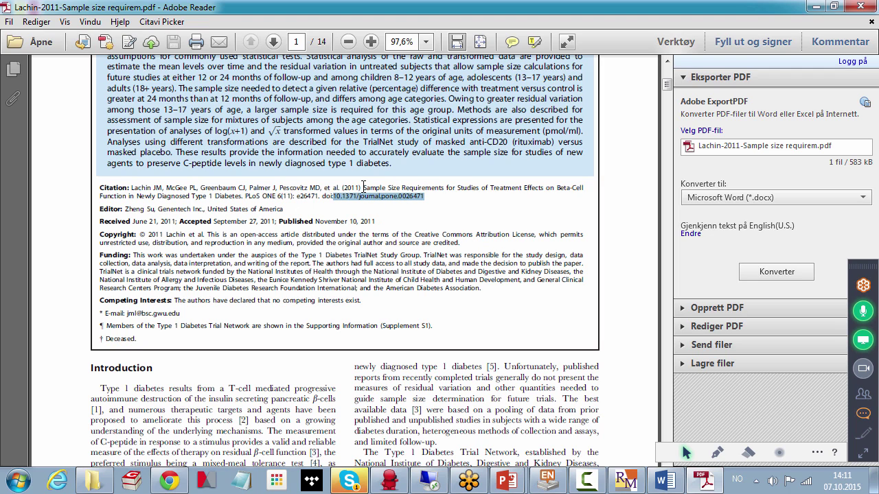
pyautogui.click(543, 485)
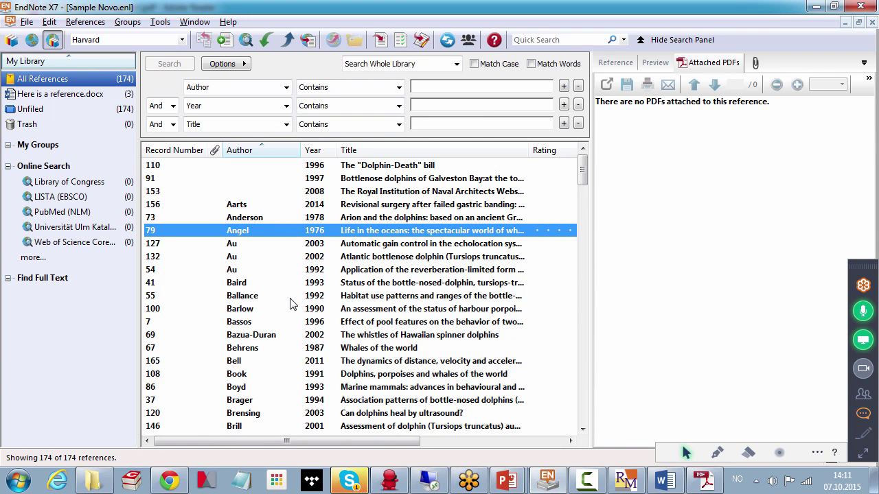
# Create a new reference with DOI 10.1371/journal.pone.0026471 pasted in, then close it
pyautogui.click(71, 23)
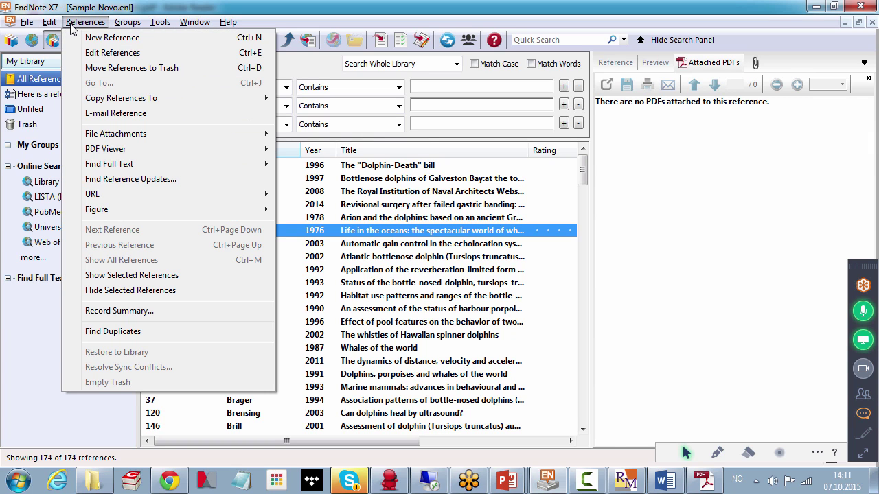
pyautogui.click(103, 38)
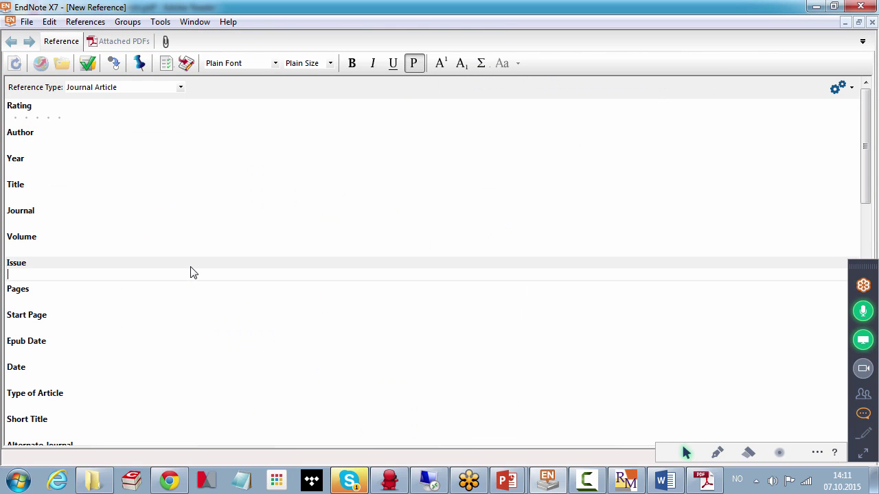
pyautogui.scroll(-4, 193, 295)
pyautogui.click(90, 225)
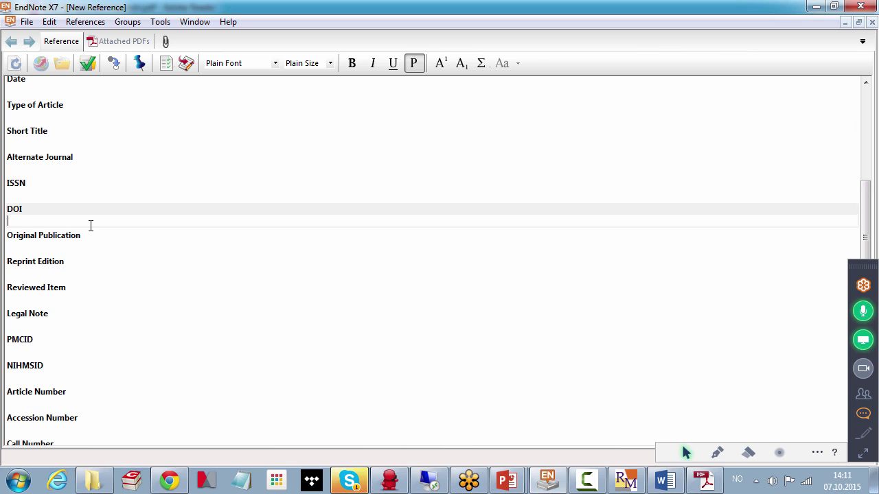
pyautogui.hotkey('ctrl', 'v')
pyautogui.click(873, 22)
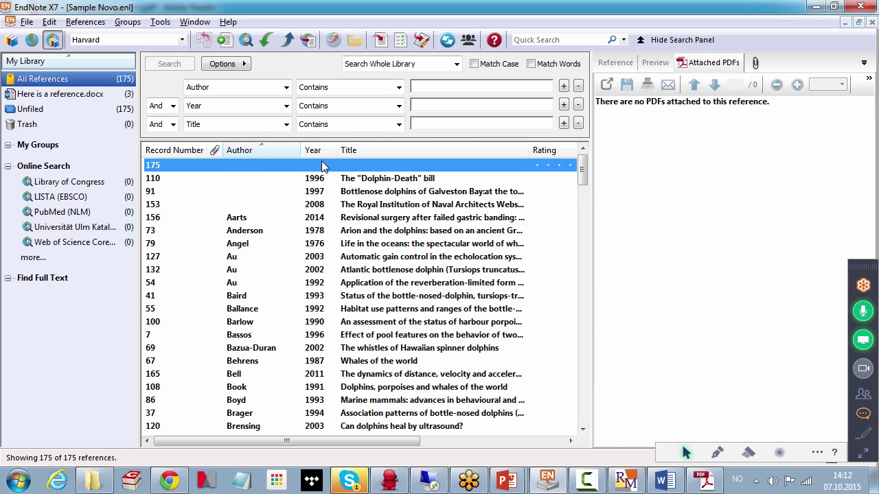
# Update record 175 from its DOI to Lachin 2011, PLoS One 6(11): e26471, and save the fields
pyautogui.click(618, 63)
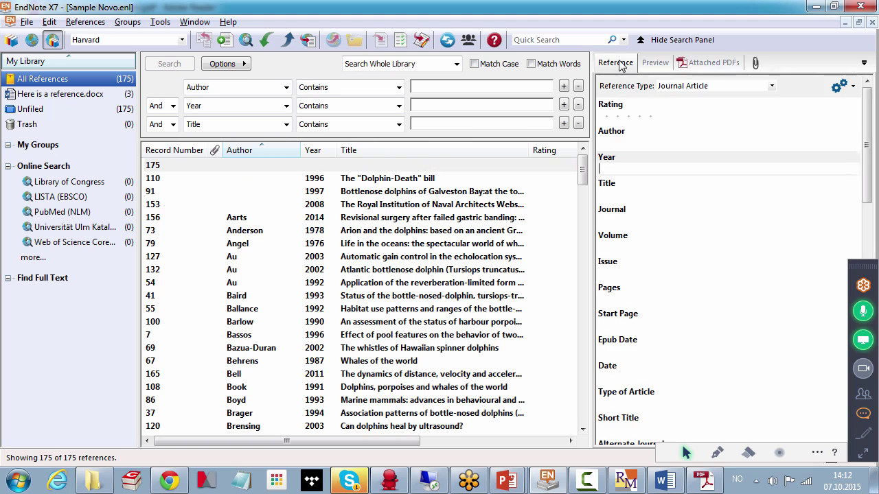
pyautogui.scroll(-5, 689, 270)
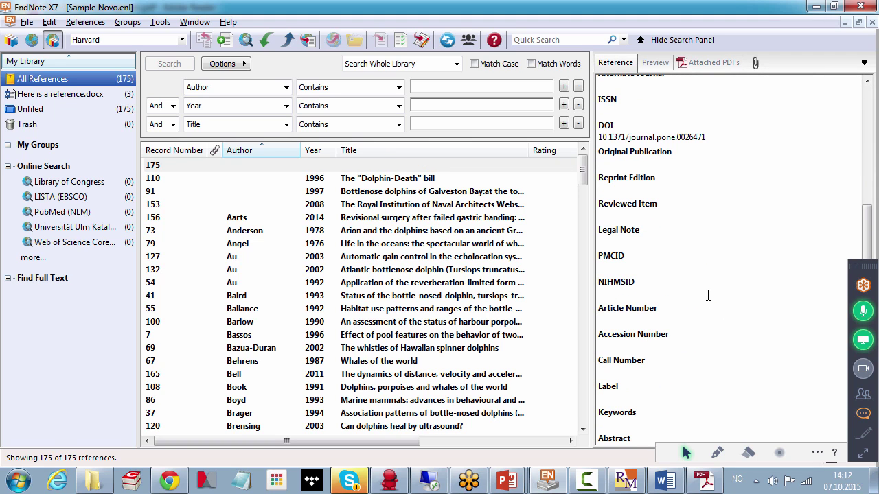
pyautogui.click(201, 169)
pyautogui.rightClick(231, 170)
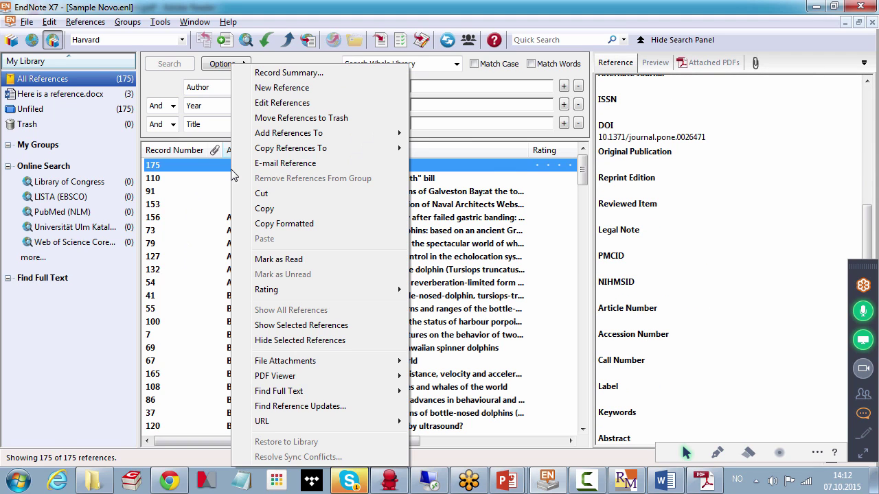
pyautogui.click(350, 410)
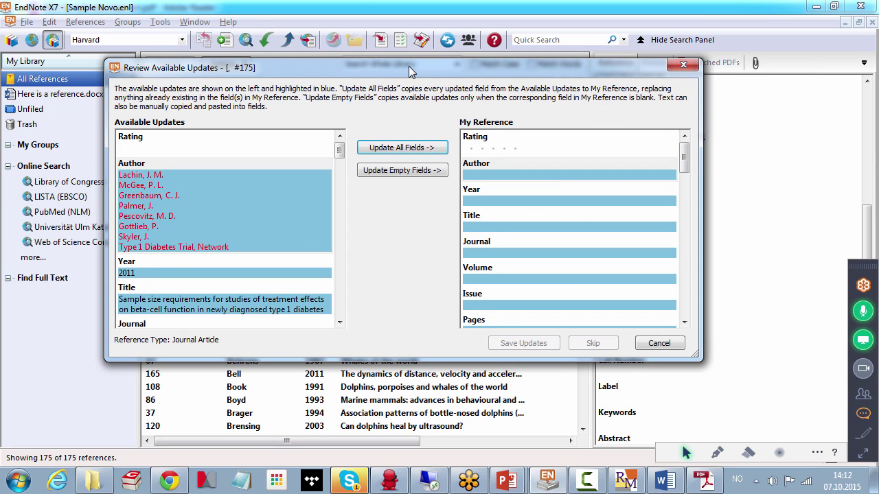
pyautogui.moveTo(409, 66); pyautogui.dragTo(449, 69)
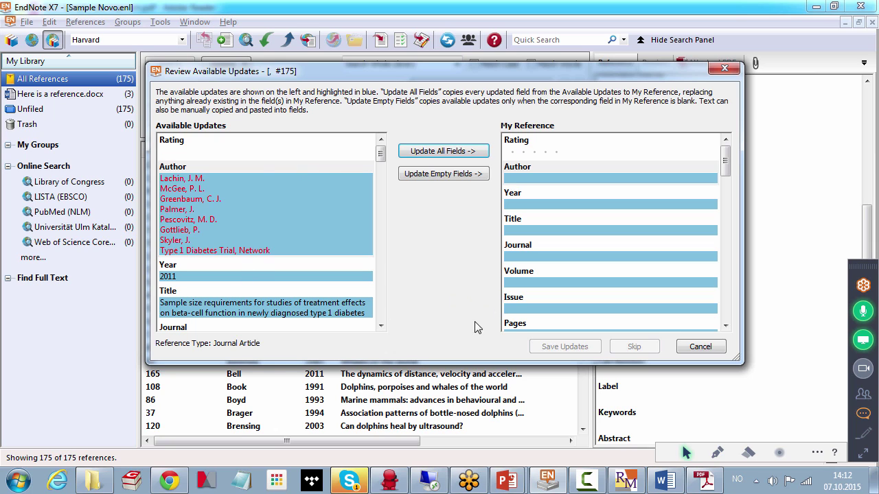
pyautogui.click(442, 152)
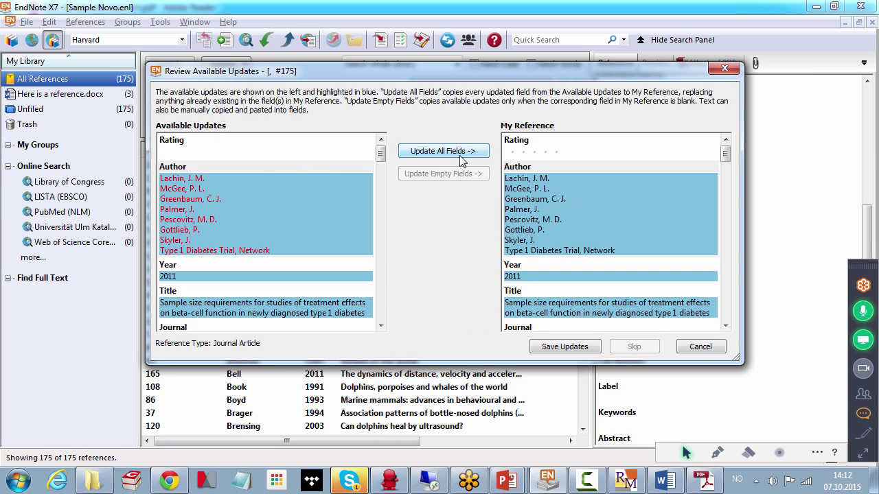
pyautogui.click(564, 350)
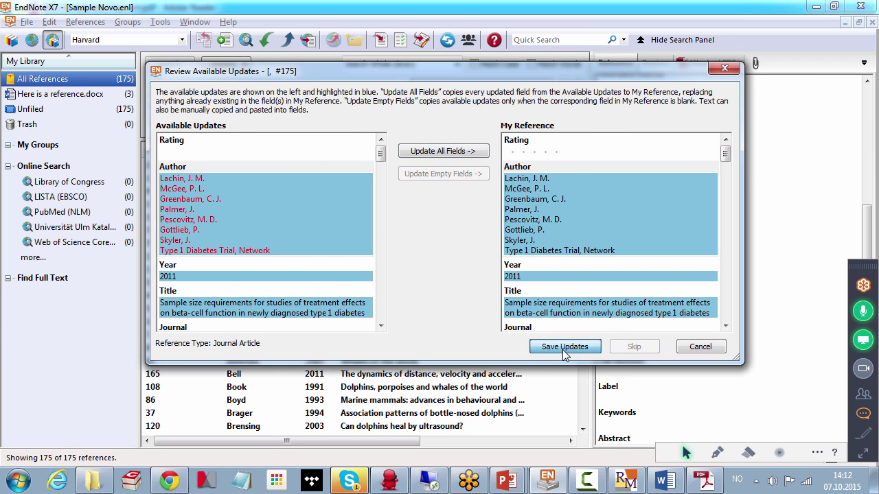
pyautogui.scroll(-2, 483, 333)
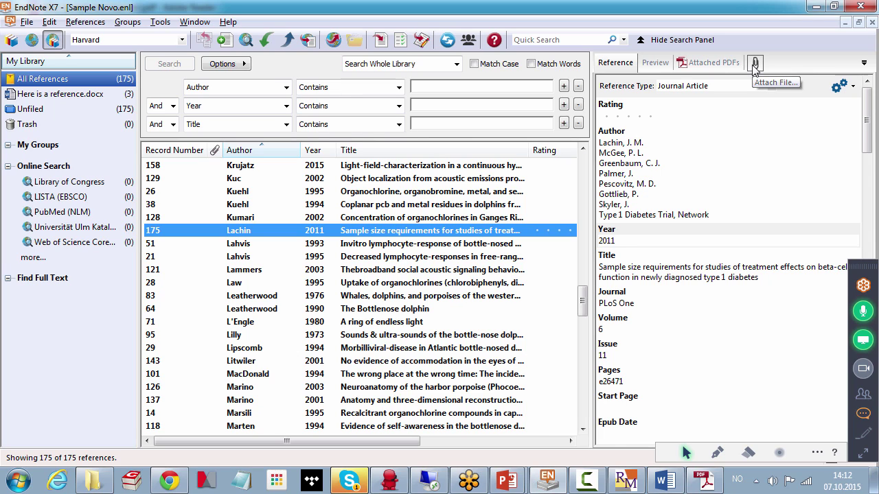
# Find and attach the Lachin 2011 full-text PDF, then reselect the Lachin reference to check it
pyautogui.rightClick(211, 230)
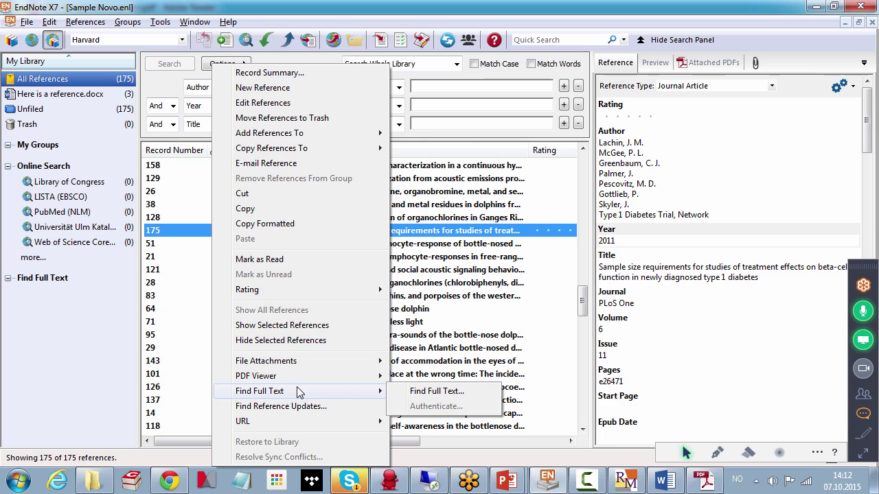
pyautogui.click(438, 392)
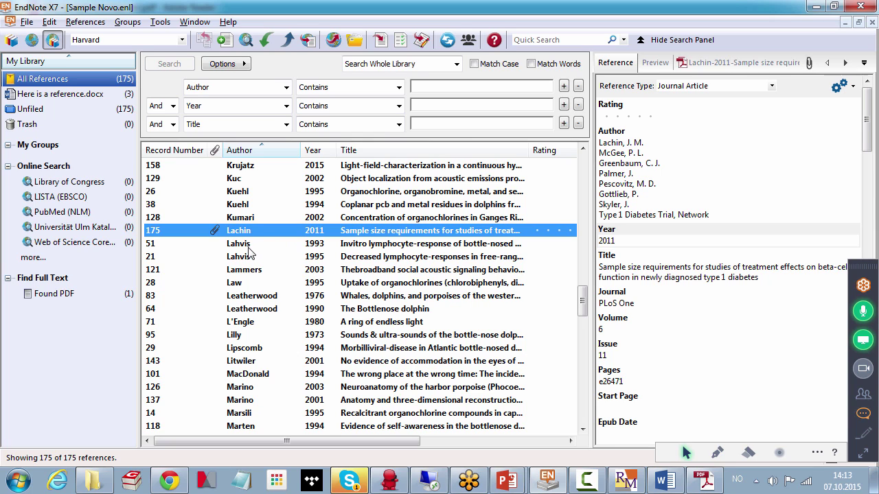
pyautogui.click(246, 246)
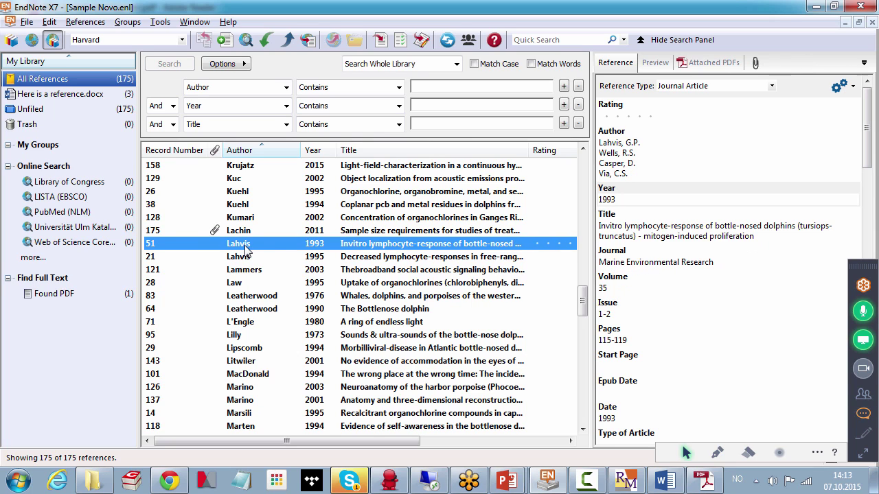
pyautogui.click(246, 233)
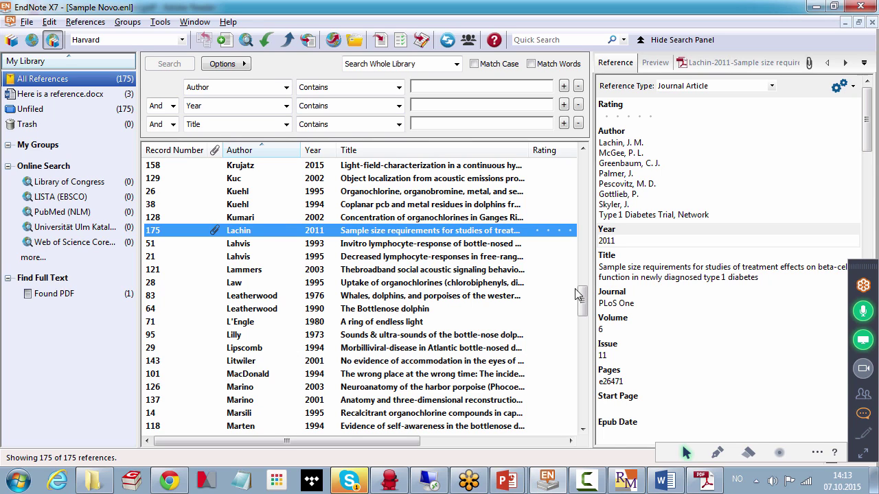
# Read the unread webinar chat messages, then bring 'Here is a reference.docx' forward in Word
pyautogui.click(860, 414)
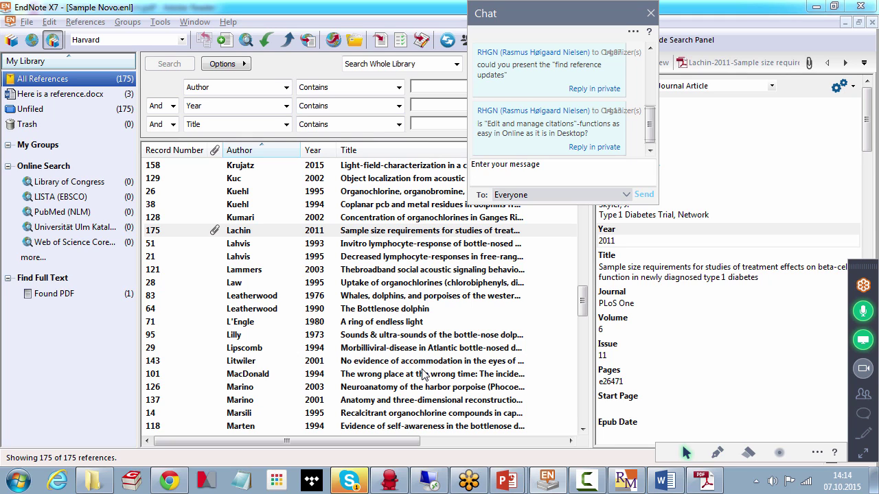
pyautogui.click(665, 481)
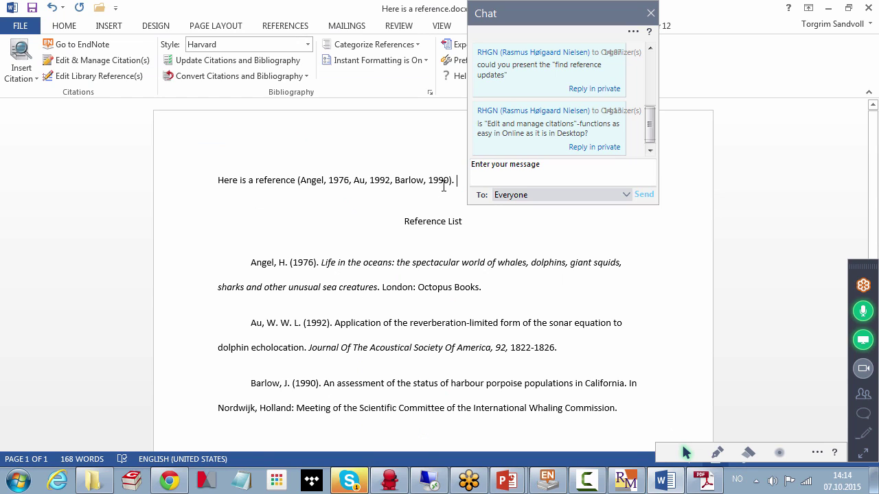
# Close the chat and set the Cite While You Write application to EndNote online
pyautogui.click(651, 15)
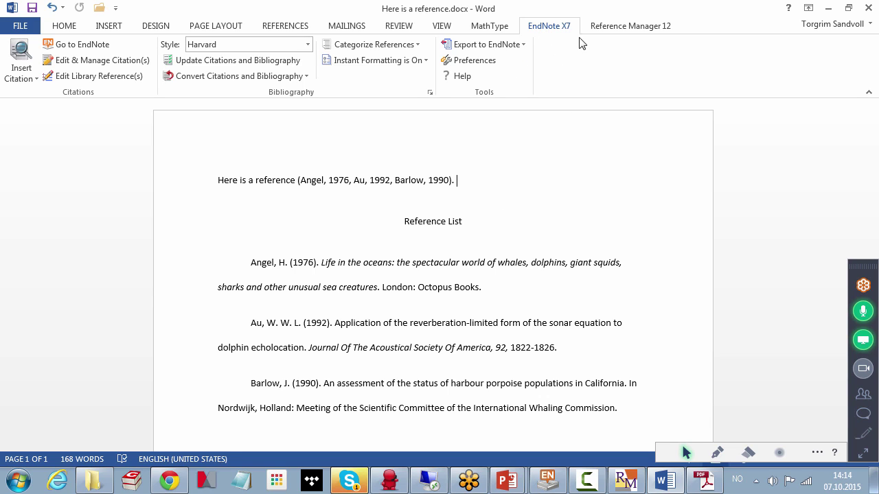
pyautogui.click(462, 64)
pyautogui.click(489, 131)
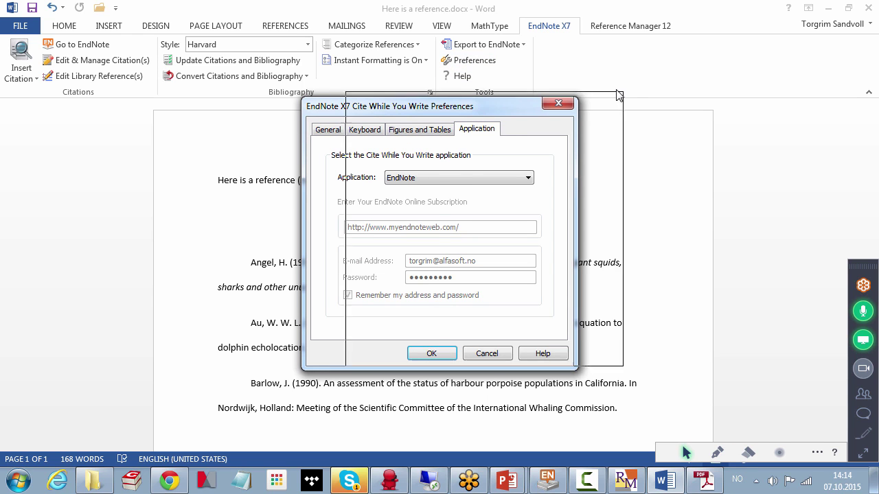
pyautogui.moveTo(696, 62); pyautogui.dragTo(696, 62)
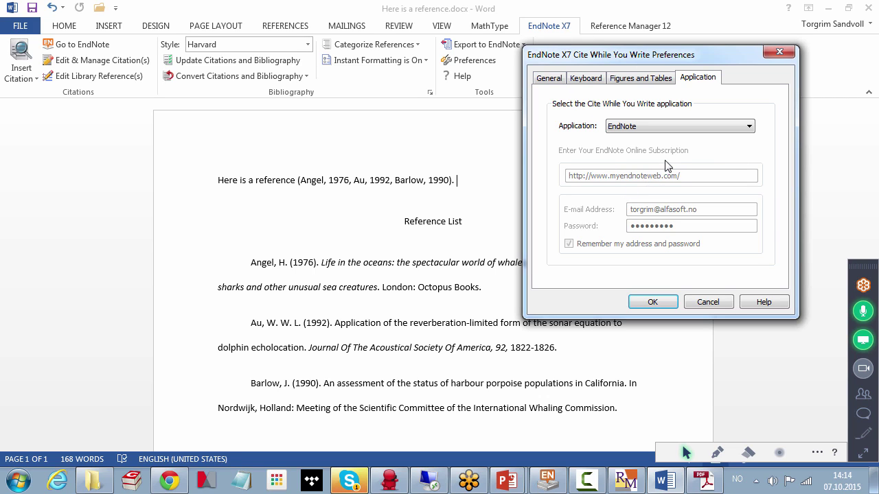
pyautogui.click(750, 127)
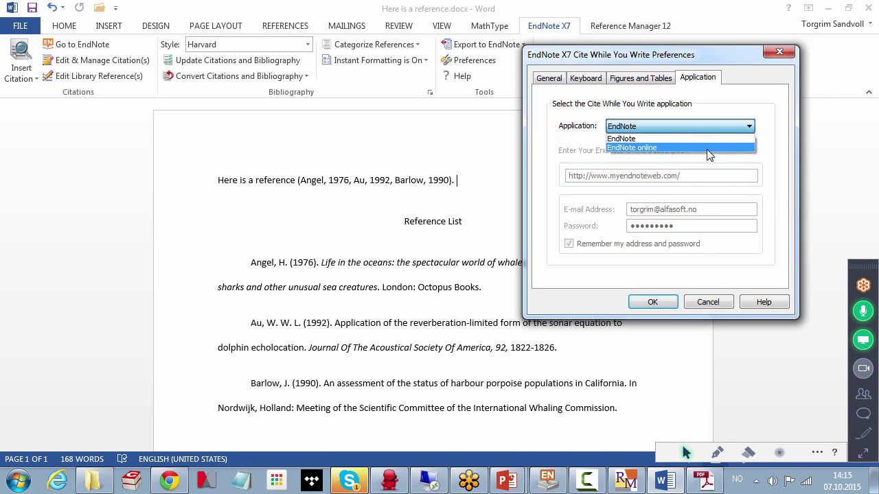
pyautogui.click(701, 147)
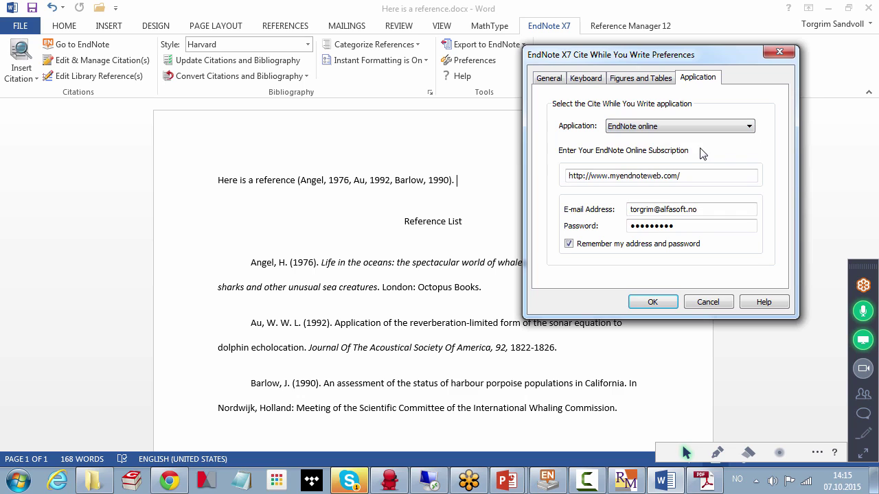
pyautogui.click(658, 302)
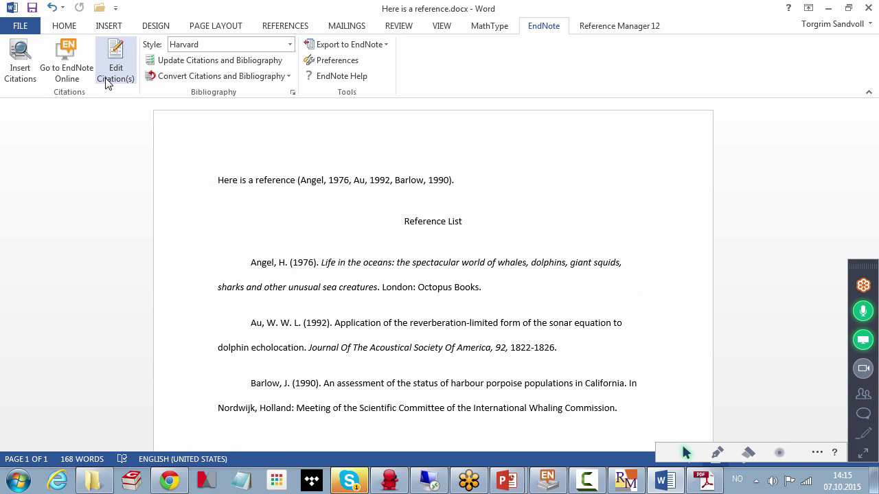
pyautogui.click(387, 186)
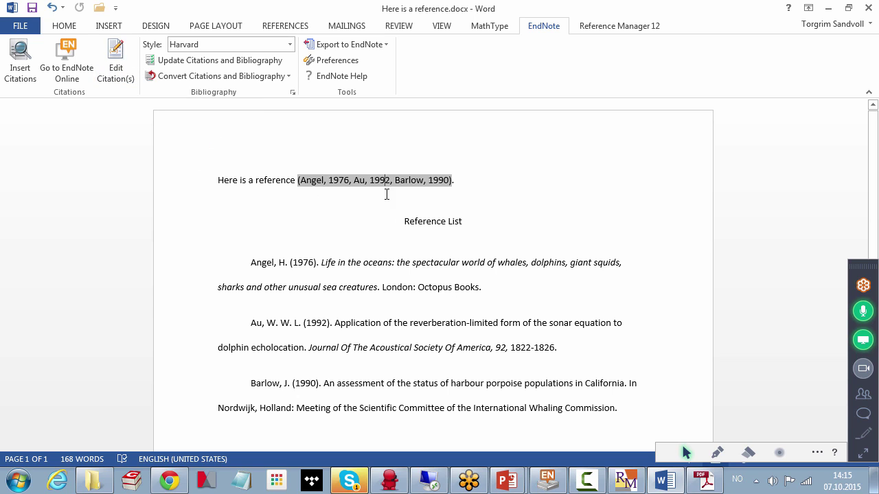
pyautogui.click(118, 72)
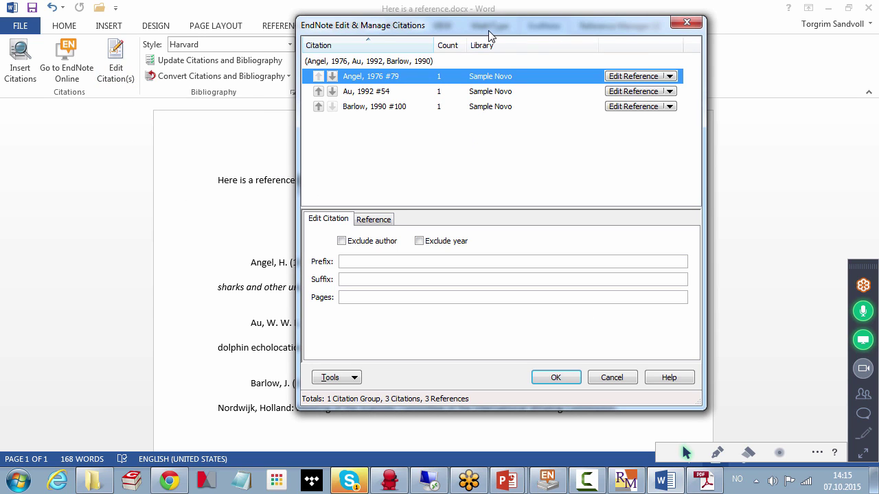
pyautogui.moveTo(480, 34); pyautogui.dragTo(420, 21)
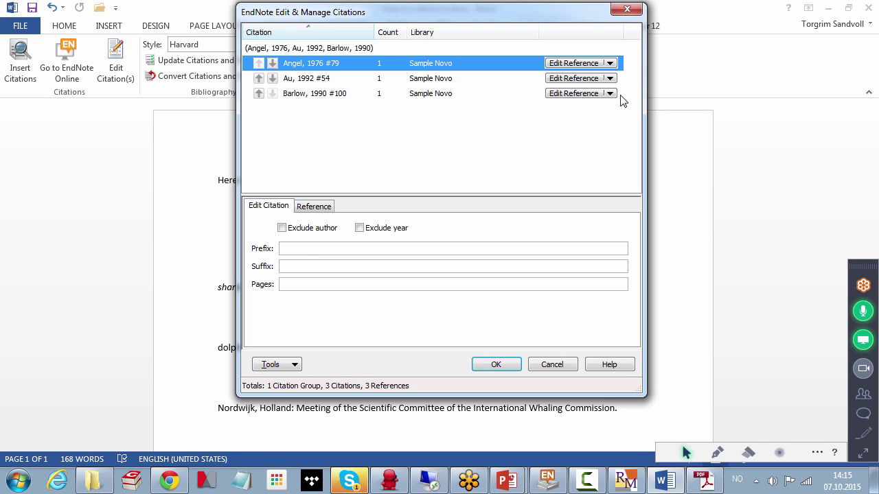
pyautogui.click(609, 65)
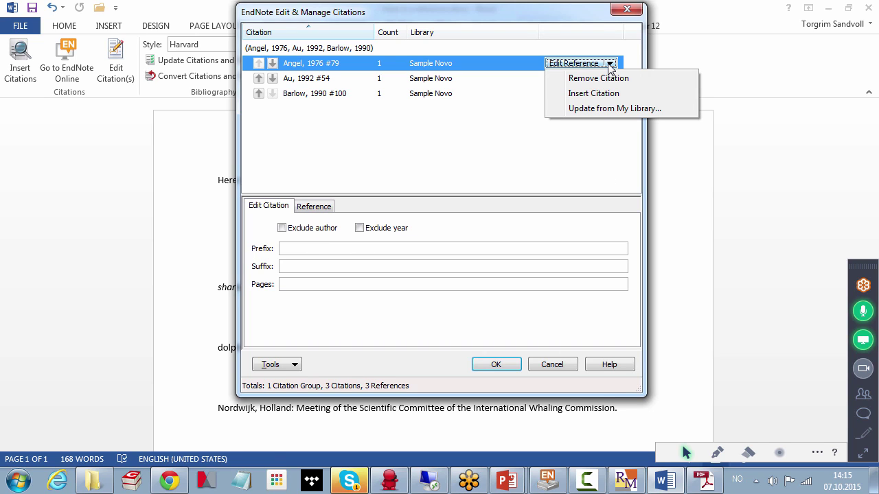
pyautogui.click(546, 237)
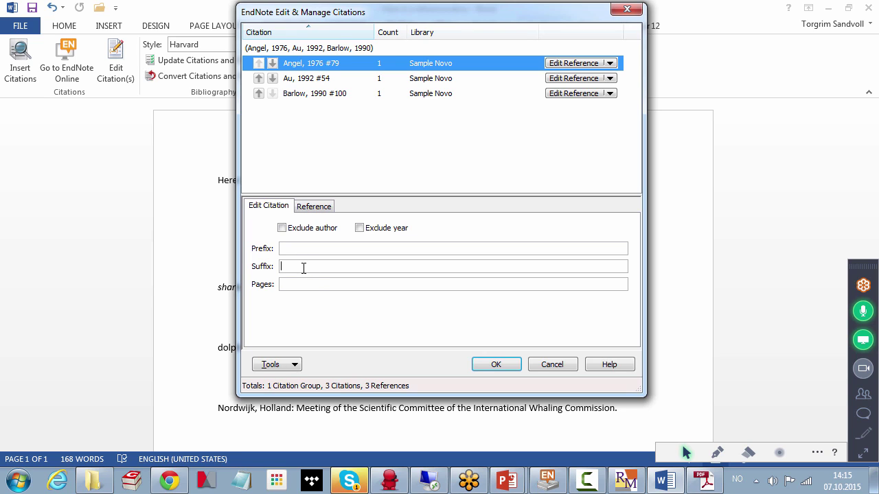
pyautogui.click(320, 205)
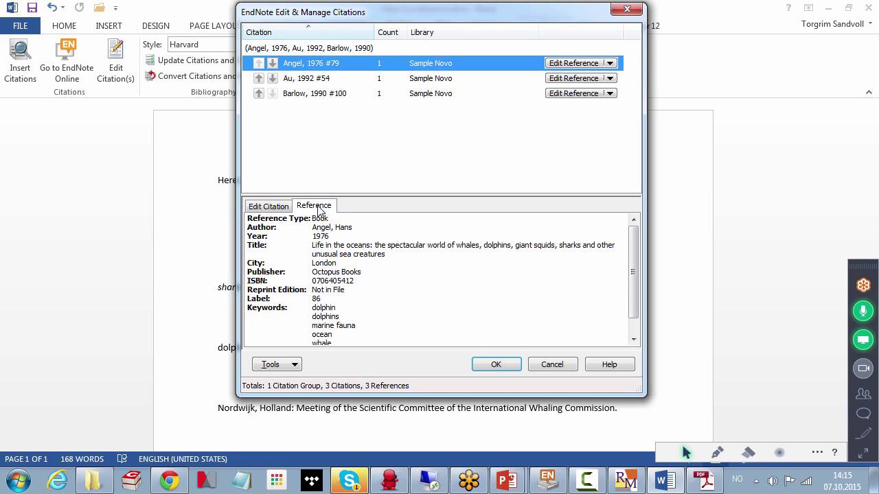
pyautogui.click(280, 208)
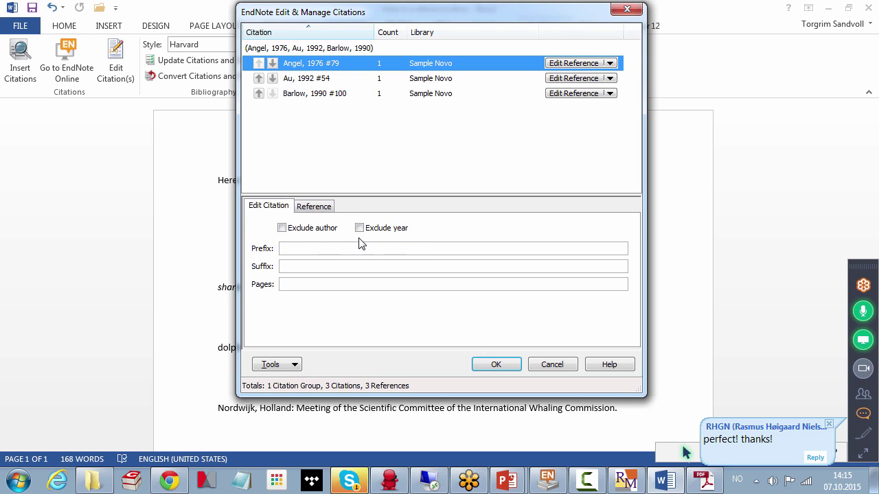
pyautogui.click(554, 364)
pyautogui.click(582, 180)
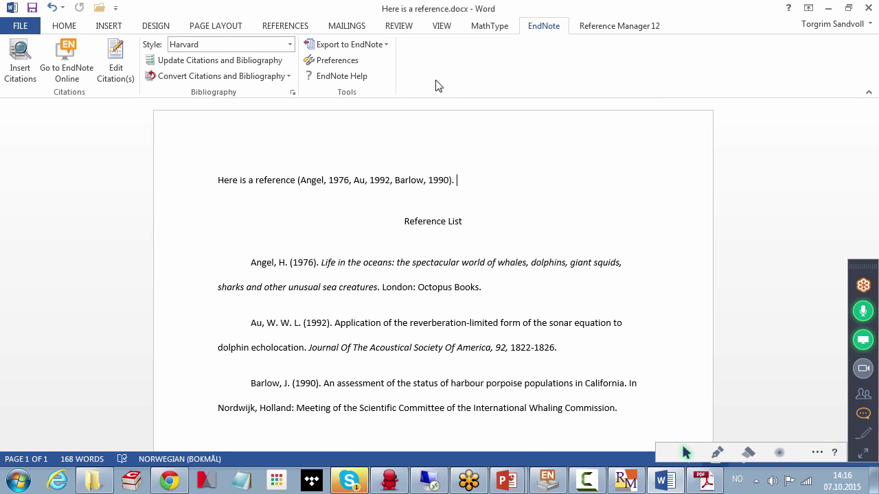
# Set the Cite While You Write application back to desktop EndNote
pyautogui.click(323, 60)
pyautogui.click(411, 129)
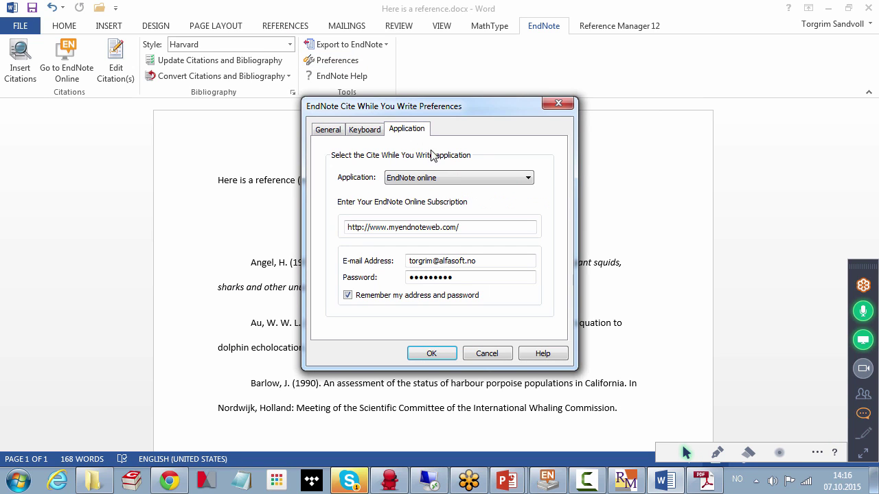
pyautogui.click(450, 180)
pyautogui.click(447, 190)
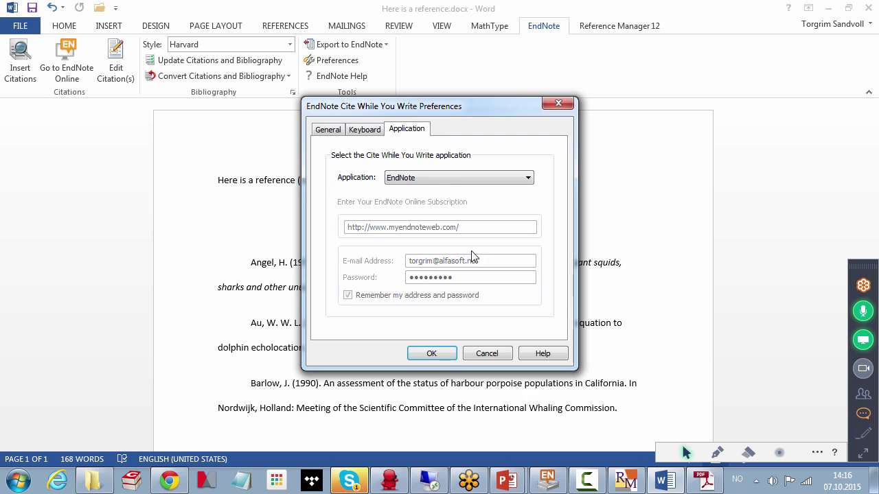
pyautogui.click(427, 353)
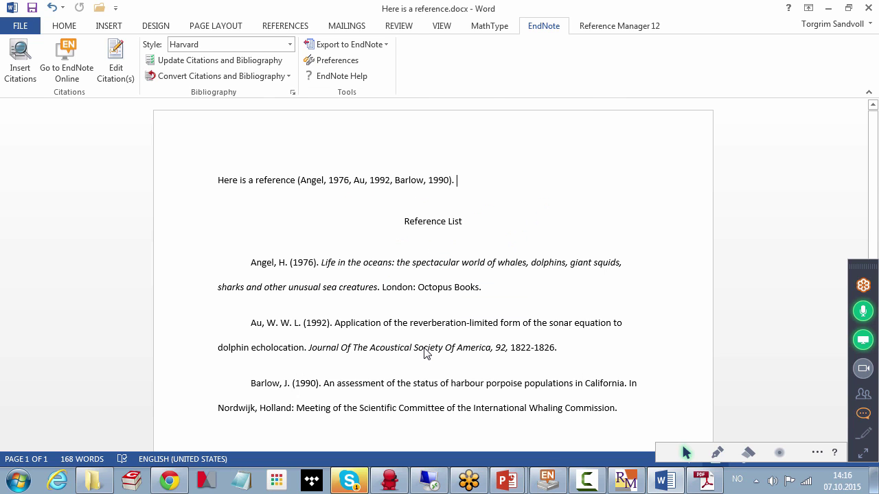
# Review the Angel 1976 citation in Edit & Manage Citations, keeping Default formatting and cancelling
pyautogui.click(347, 184)
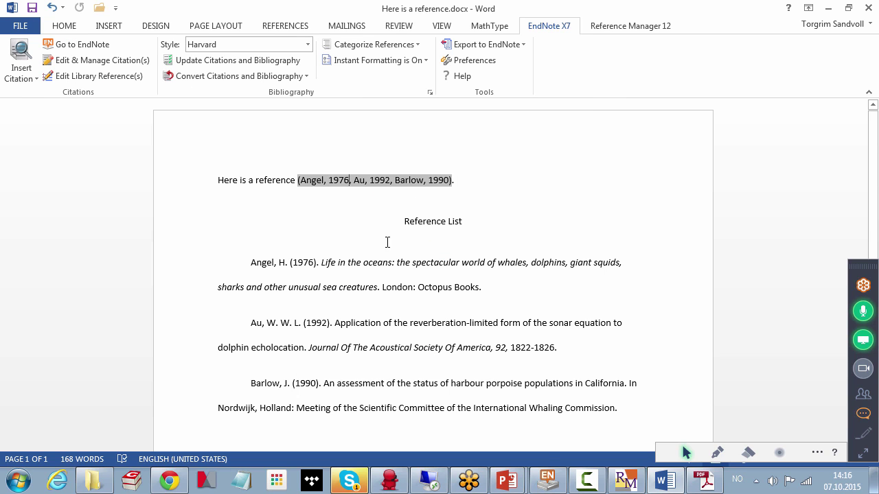
pyautogui.click(72, 65)
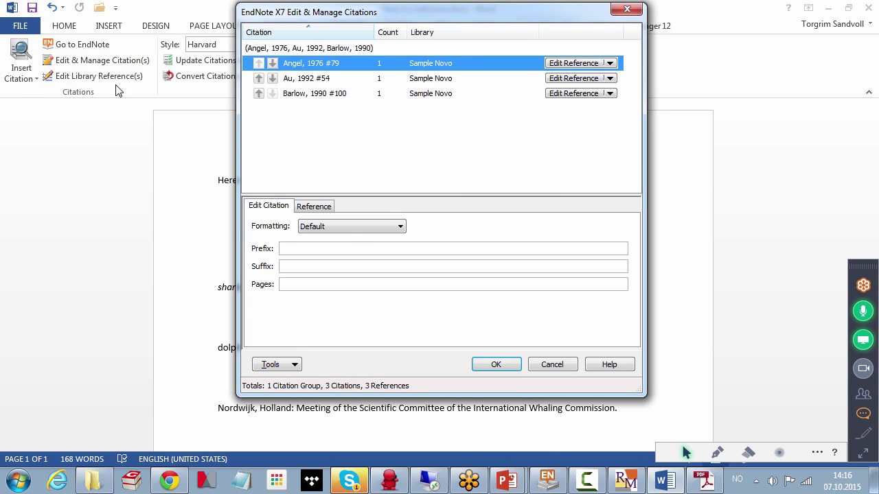
pyautogui.click(387, 228)
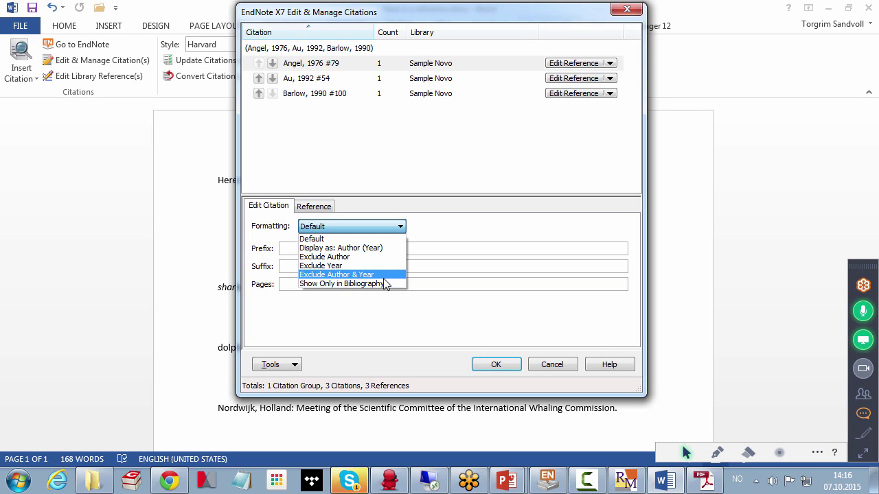
pyautogui.click(481, 230)
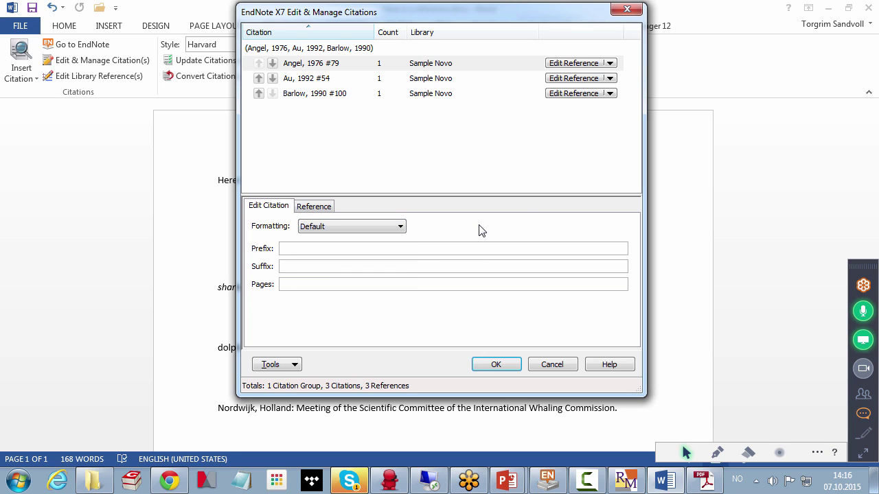
pyautogui.click(608, 63)
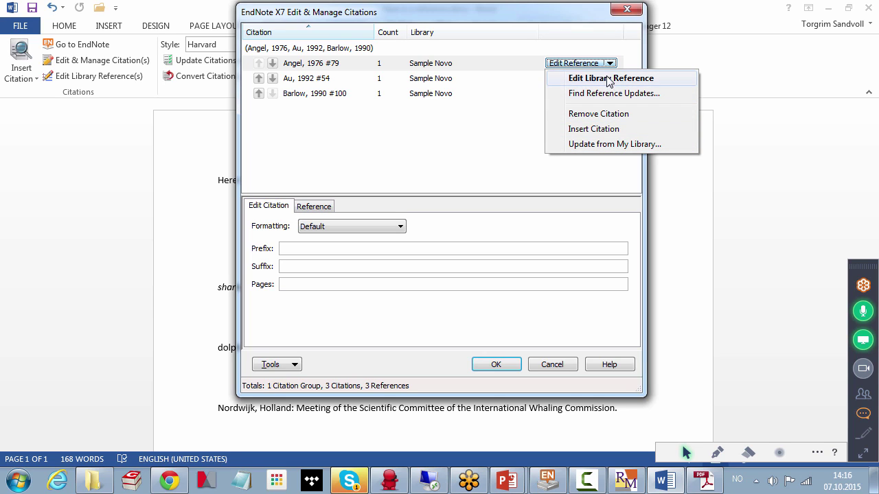
pyautogui.click(528, 223)
pyautogui.click(551, 364)
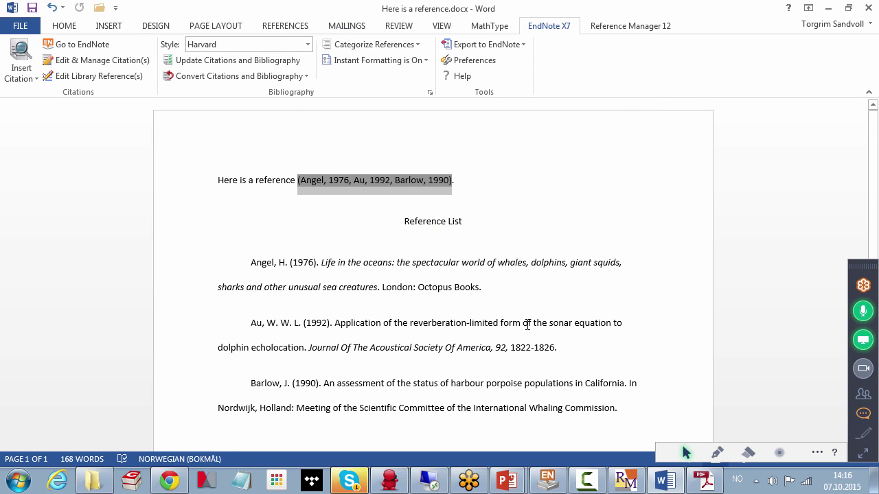
# Deselect the citation, open and close the webinar chat, and return to the Questions & Answers slide show
pyautogui.click(466, 177)
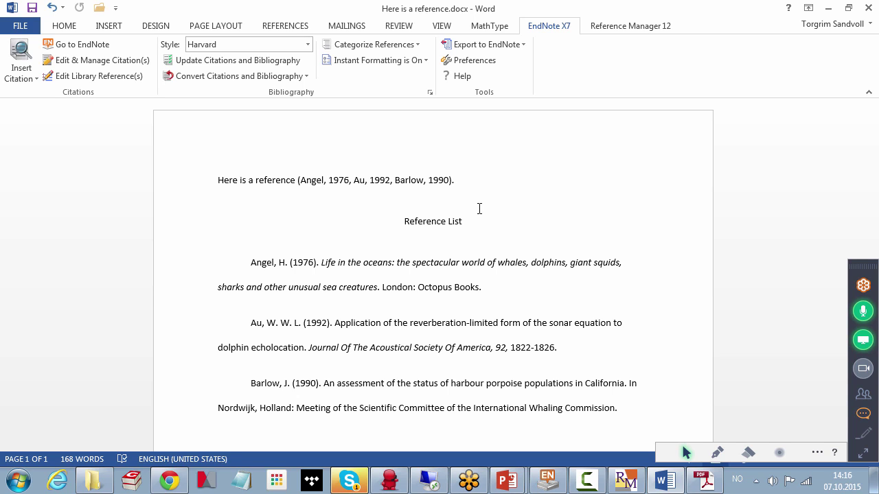
pyautogui.click(864, 414)
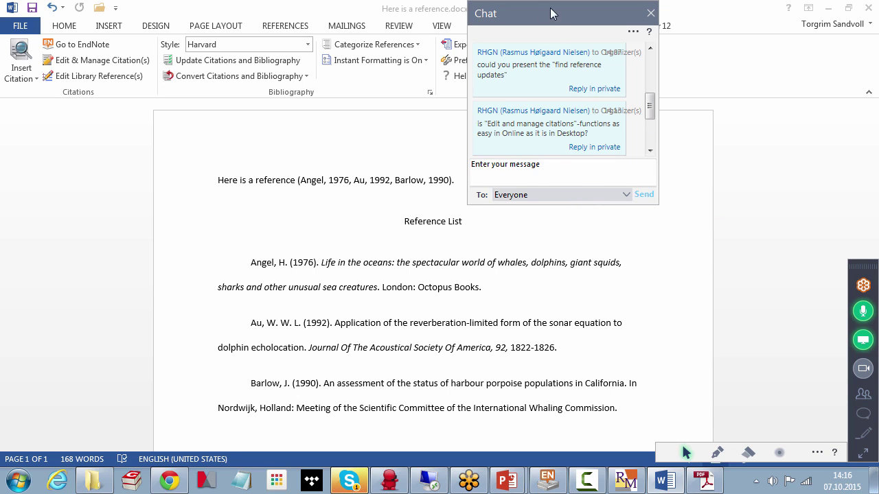
pyautogui.moveTo(545, 11); pyautogui.dragTo(604, 64)
pyautogui.click(710, 64)
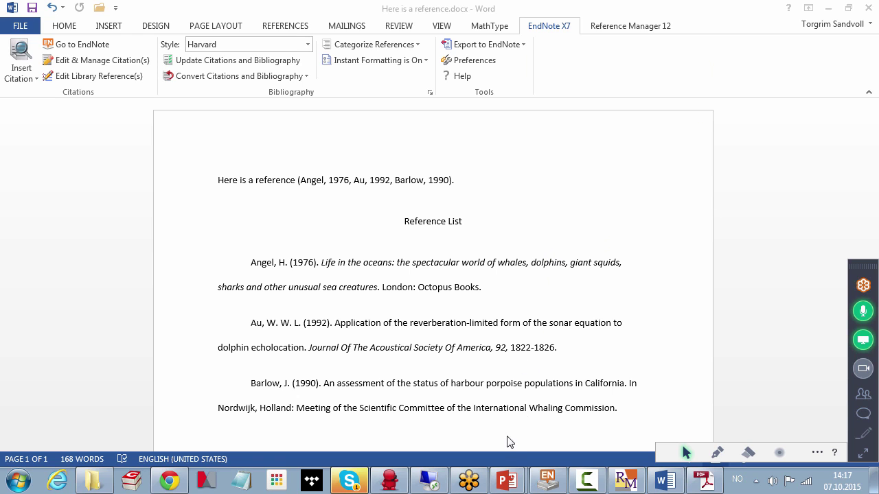
pyautogui.moveTo(509, 486)
pyautogui.click(530, 434)
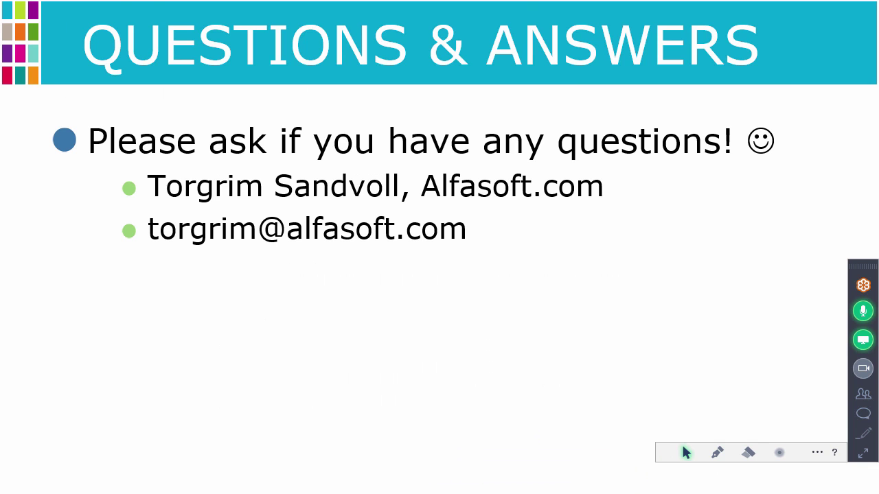